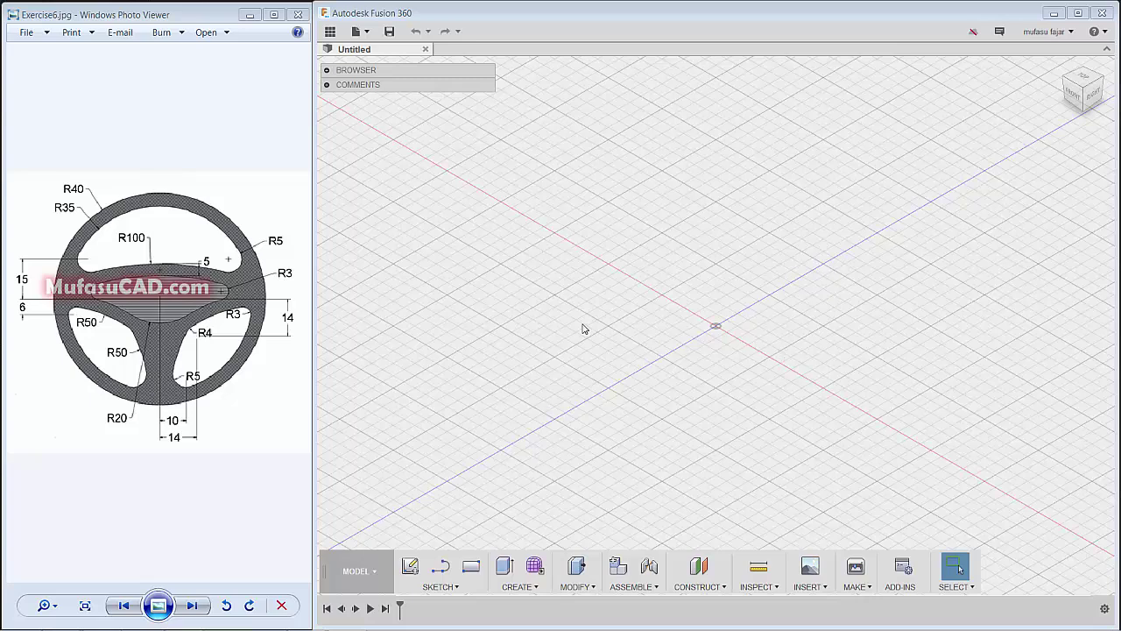
- Start a sketch on the XY plane and draw two concentric circles centred on the origin
{"action": "left_click", "coordinate": [441, 567]}
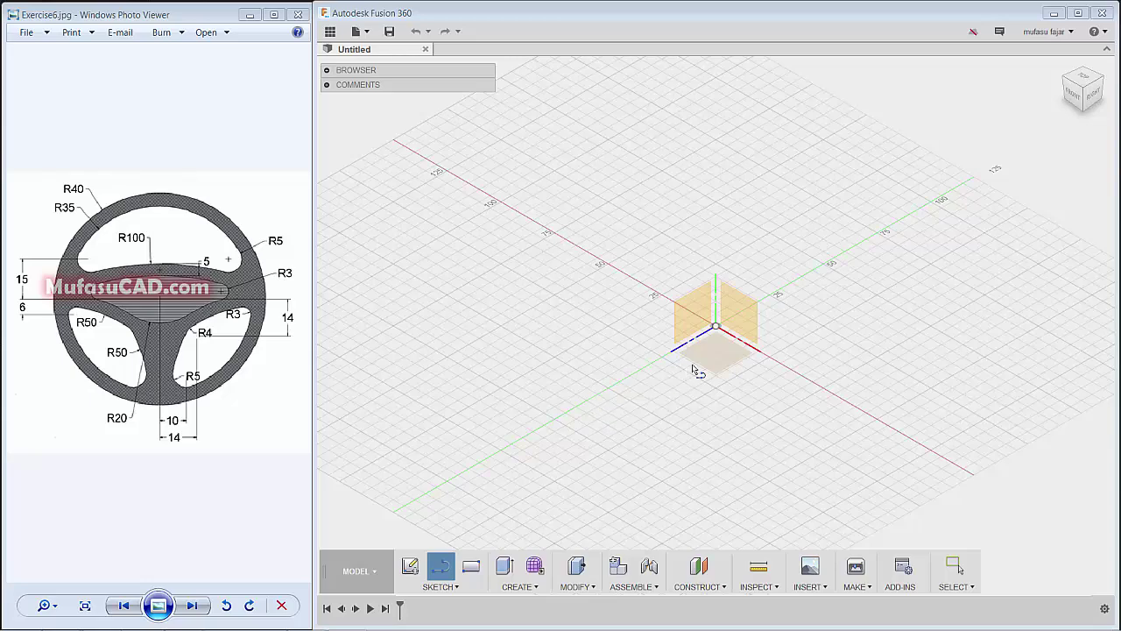
{"action": "left_click", "coordinate": [708, 357]}
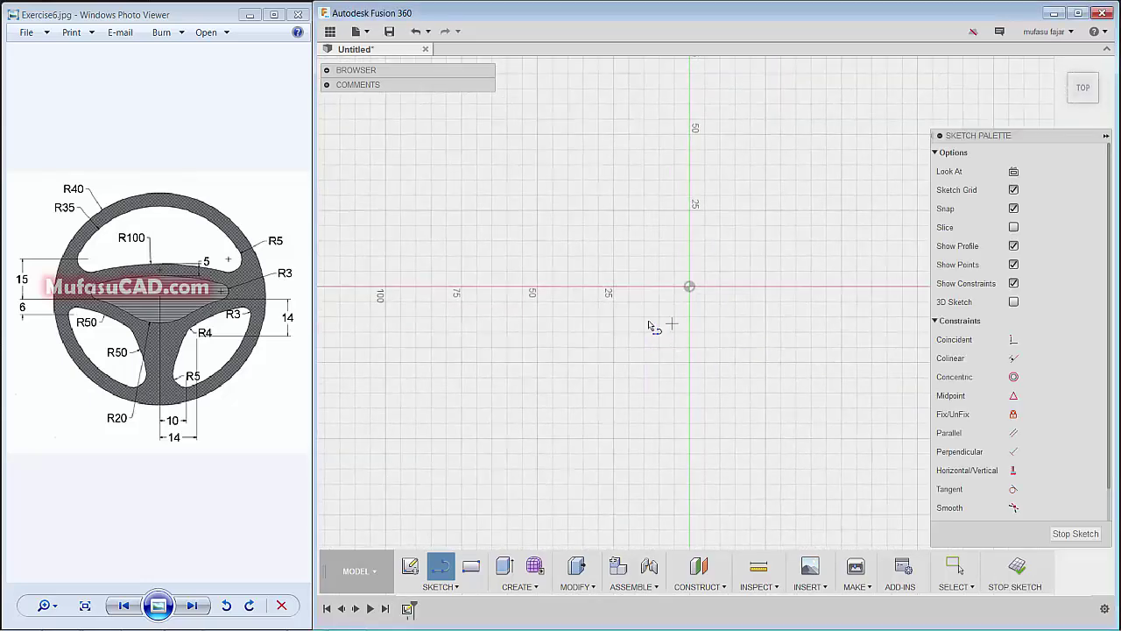
{"action": "key", "text": "c"}
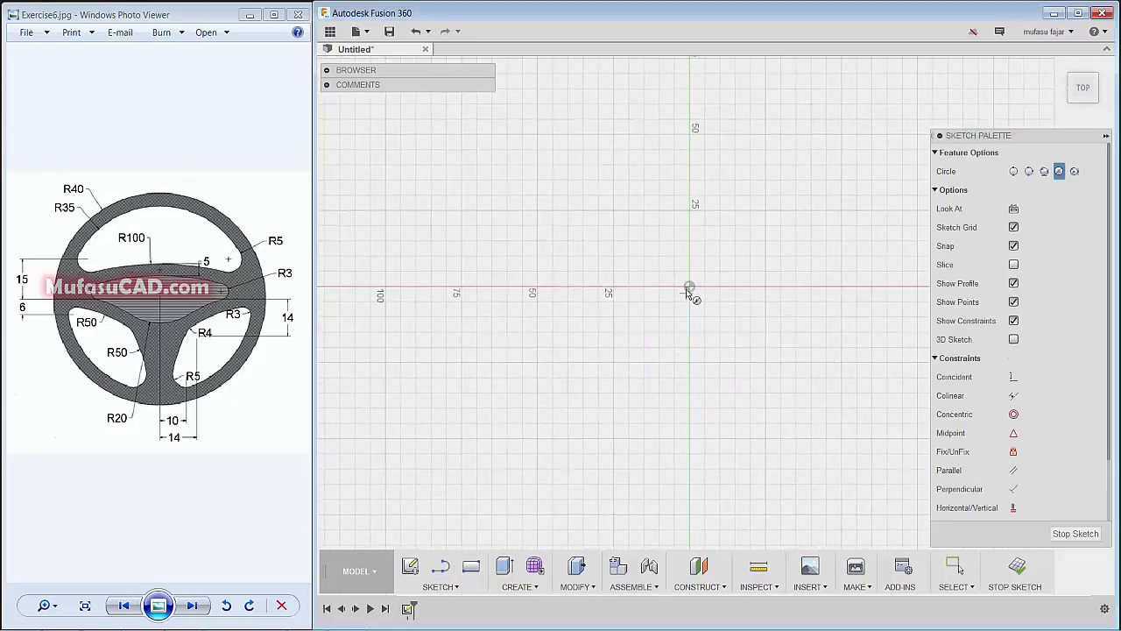
{"action": "left_click", "coordinate": [690, 287]}
{"action": "left_click", "coordinate": [780, 220]}
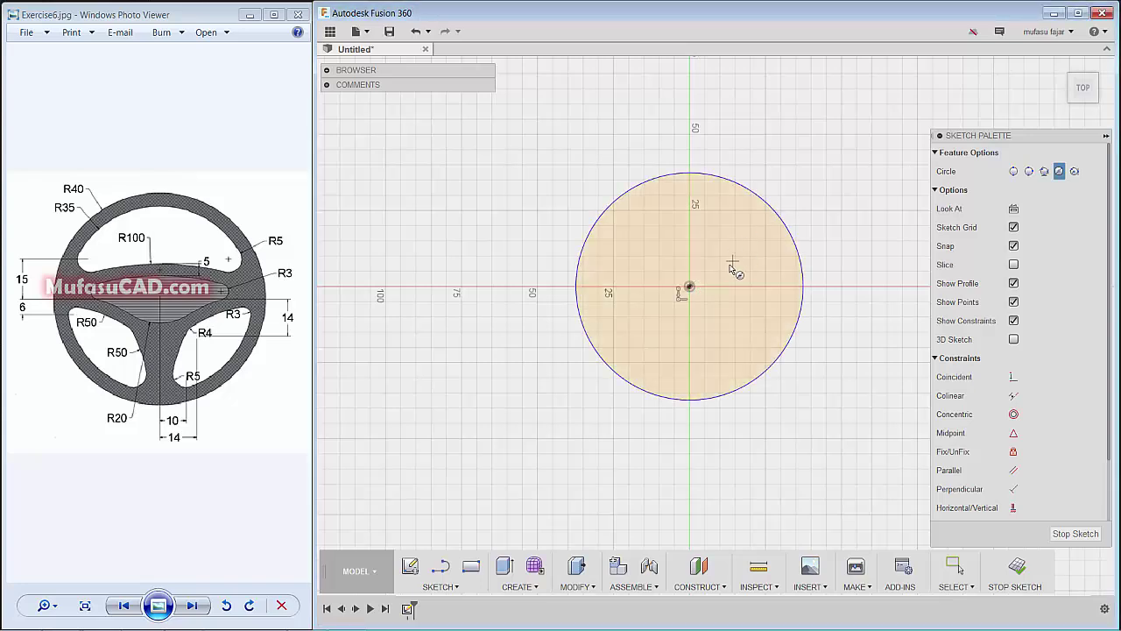
{"action": "left_click", "coordinate": [689, 286]}
{"action": "type", "text": "26"}
{"action": "key", "text": "Return"}
- Dimension the outer circle Ø80 mm and the inner circle Ø70 mm
{"action": "key", "text": "Escape"}
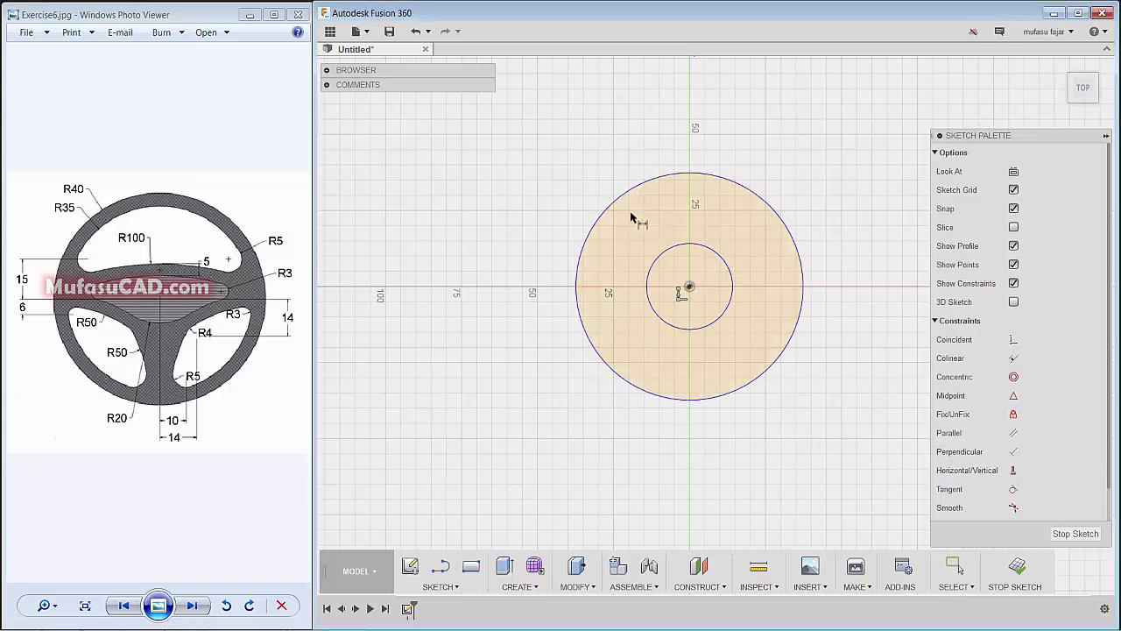
{"action": "left_click", "coordinate": [625, 203]}
{"action": "left_click", "coordinate": [573, 147]}
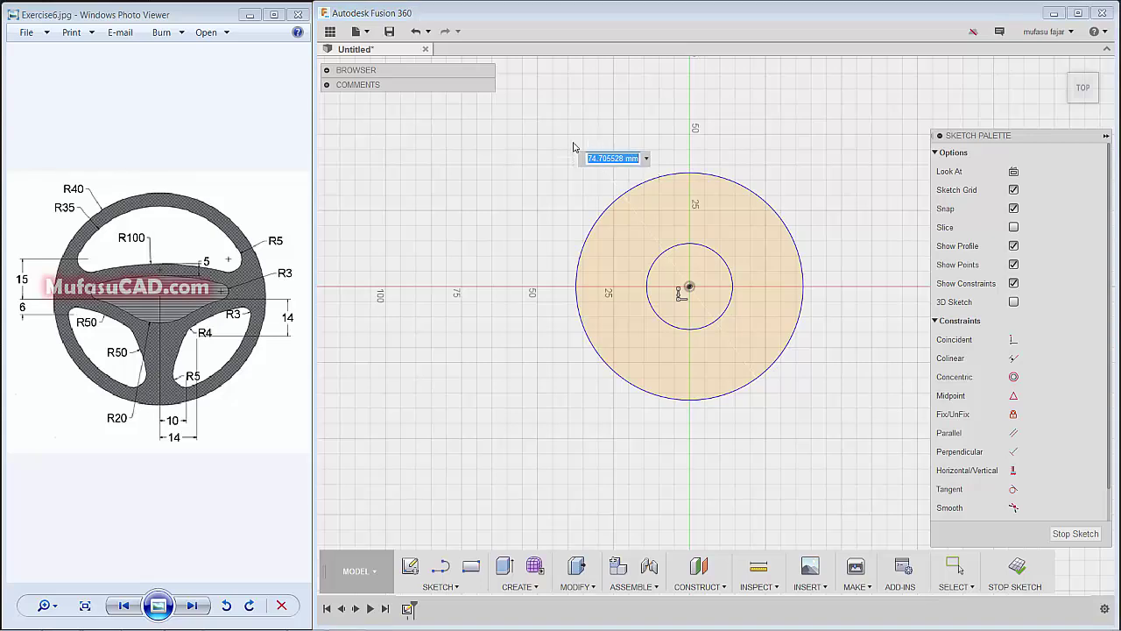
{"action": "key", "text": "Return"}
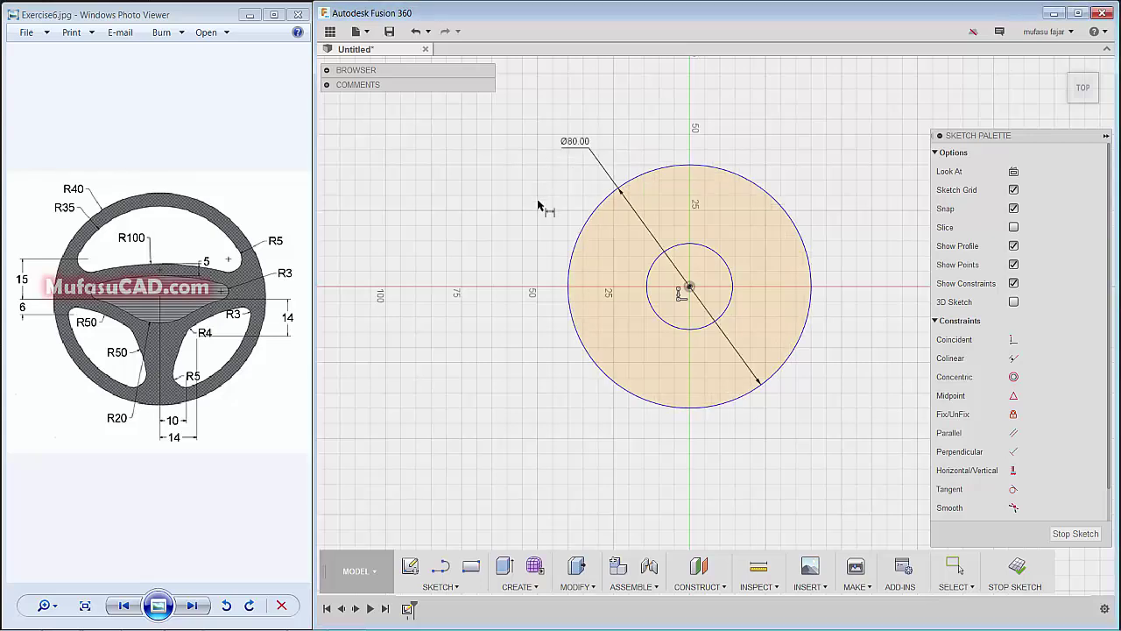
{"action": "left_click", "coordinate": [657, 257]}
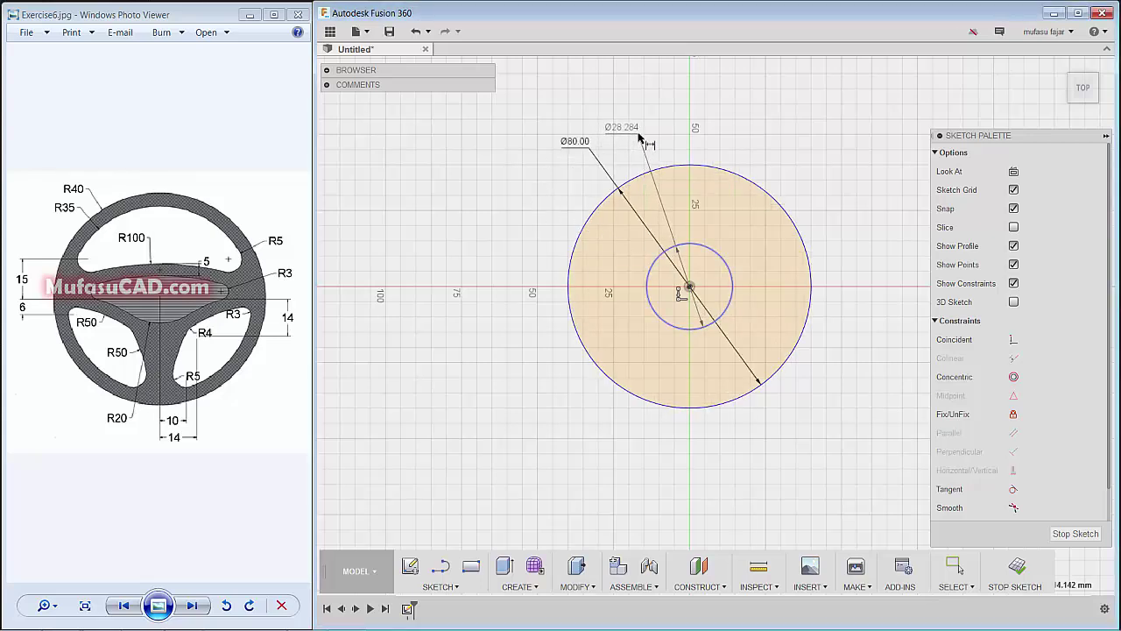
{"action": "left_click", "coordinate": [638, 140]}
{"action": "key", "text": "Return"}
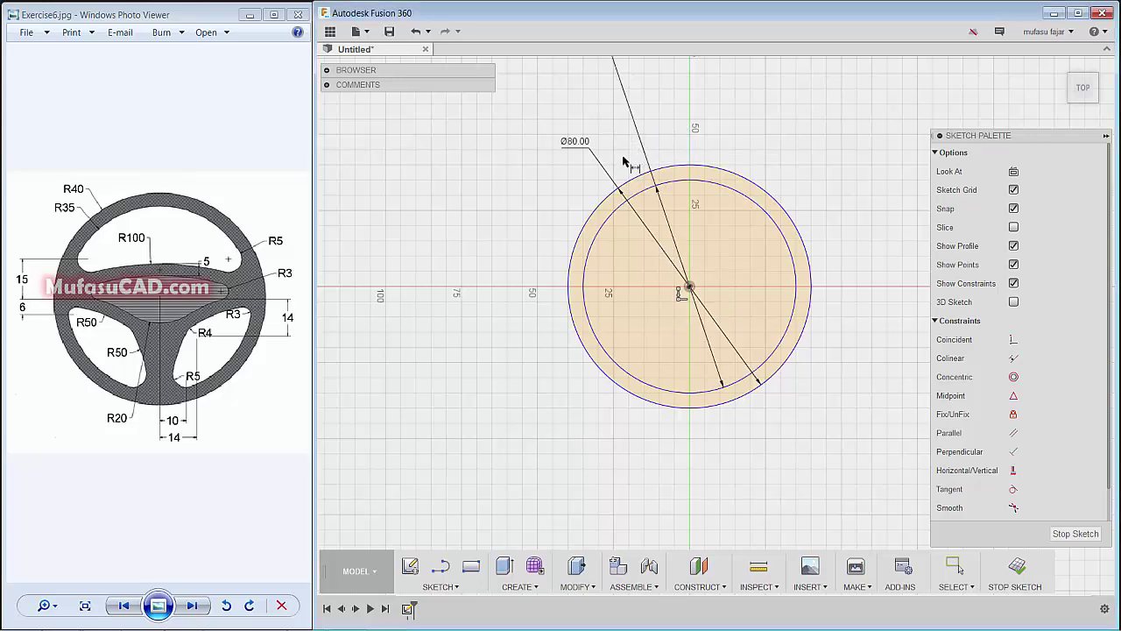
- Draw two horizontal lines and one vertical line across the circles
{"action": "key", "text": "l"}
{"action": "left_click", "coordinate": [553, 240]}
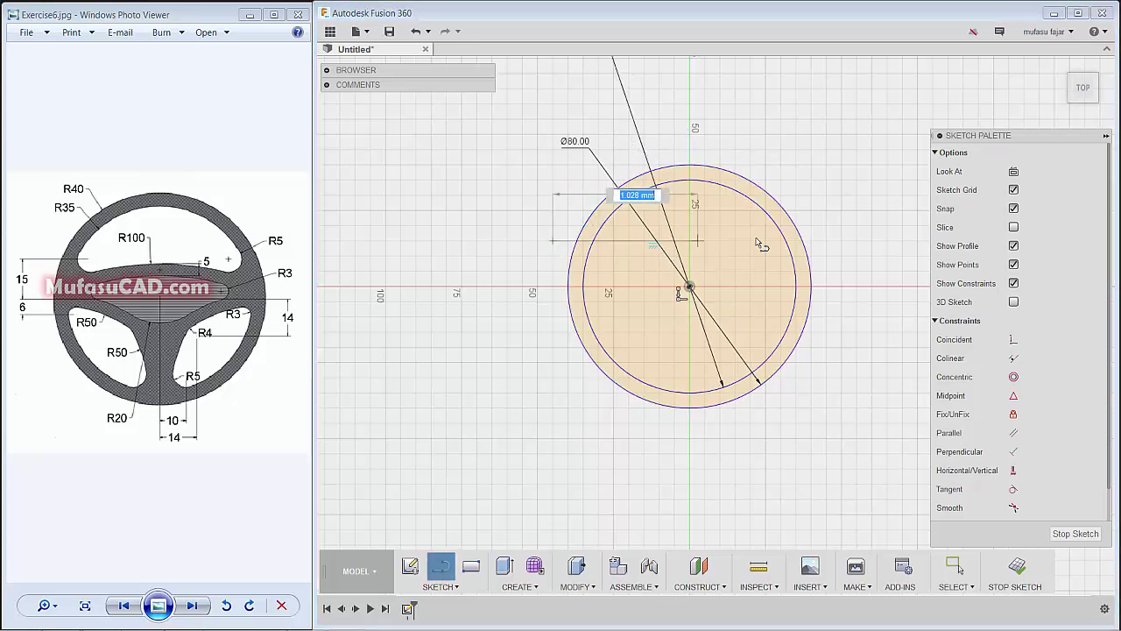
{"action": "double_click", "coordinate": [833, 242]}
{"action": "left_click", "coordinate": [553, 332]}
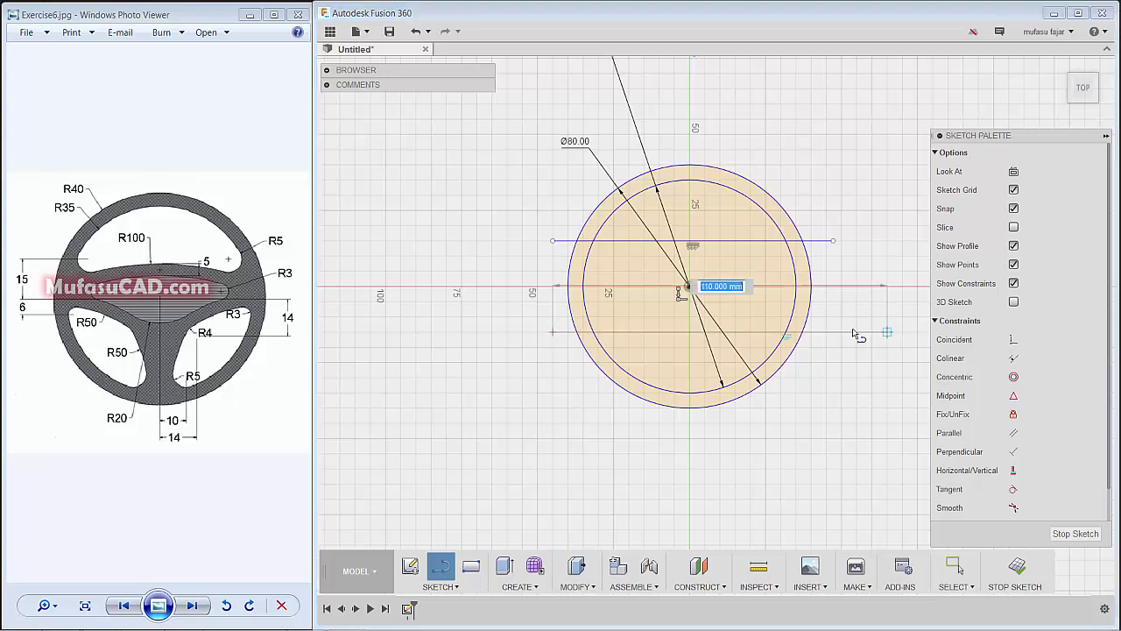
{"action": "double_click", "coordinate": [835, 331]}
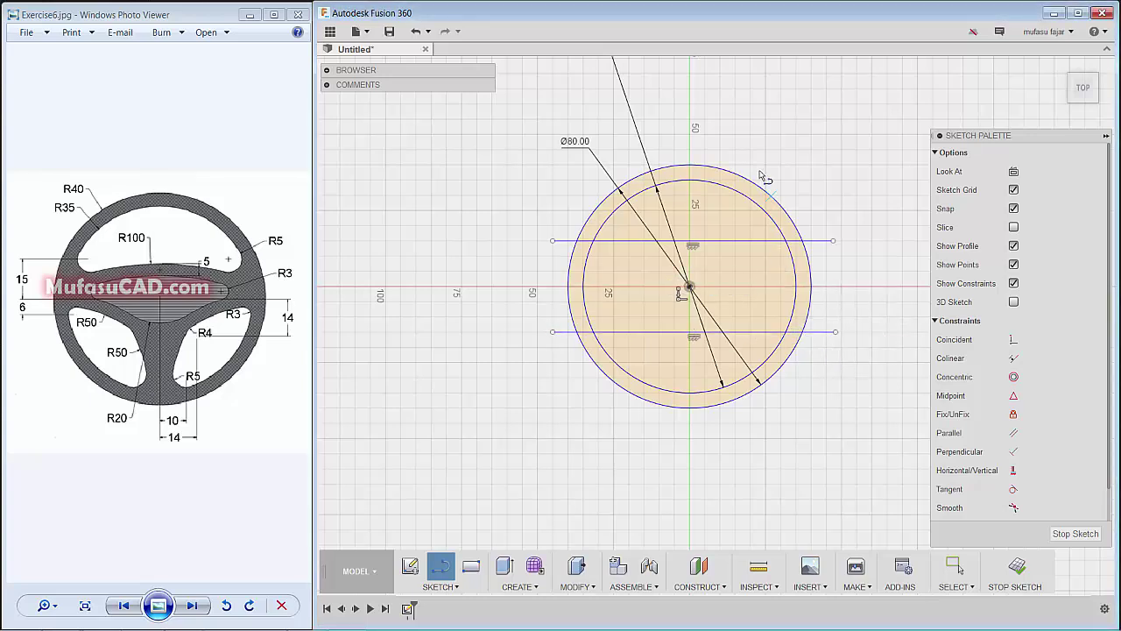
{"action": "left_click", "coordinate": [708, 141]}
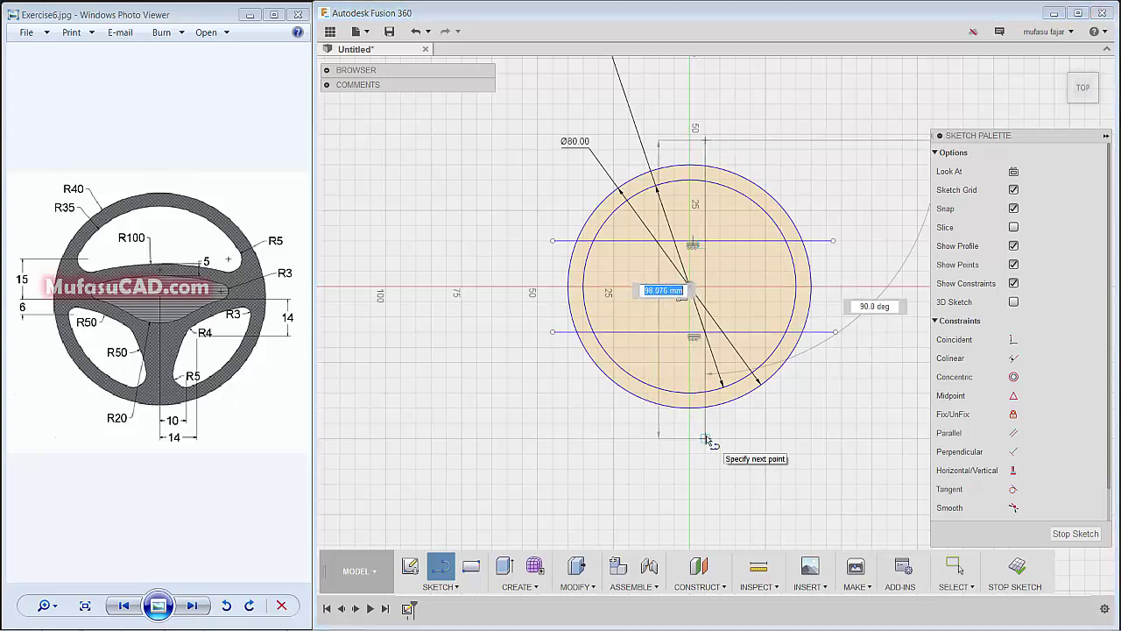
{"action": "left_click", "coordinate": [706, 438]}
{"action": "key", "text": "Escape"}
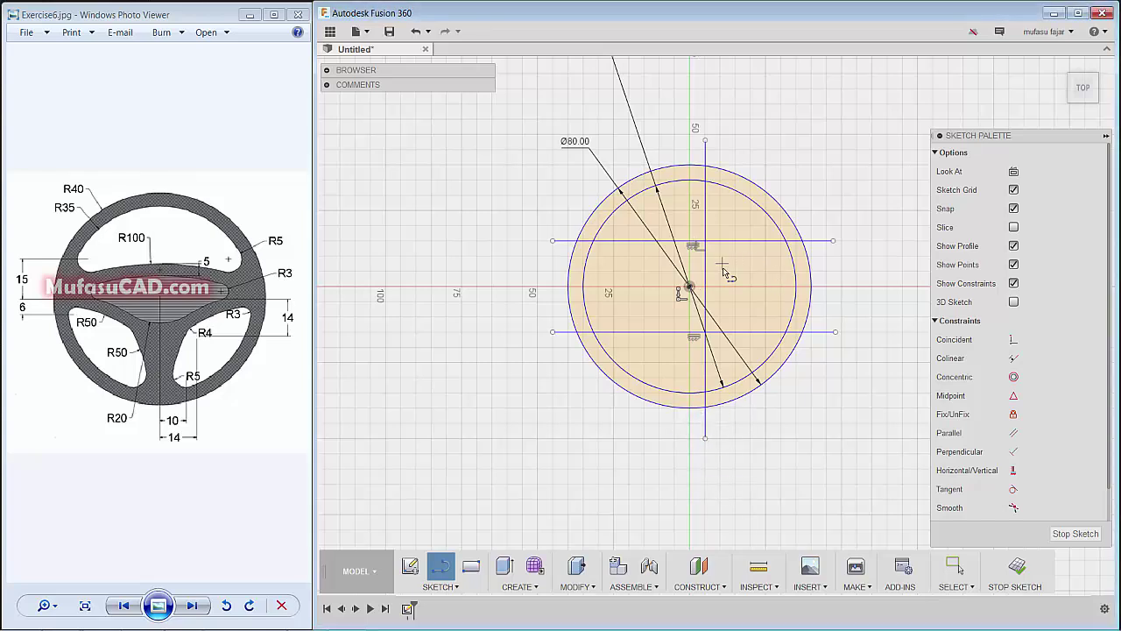
- Dimension the lines from the centre: top line 10 mm, lower line 3 mm, vertical line 5 mm
{"action": "key", "text": "d"}
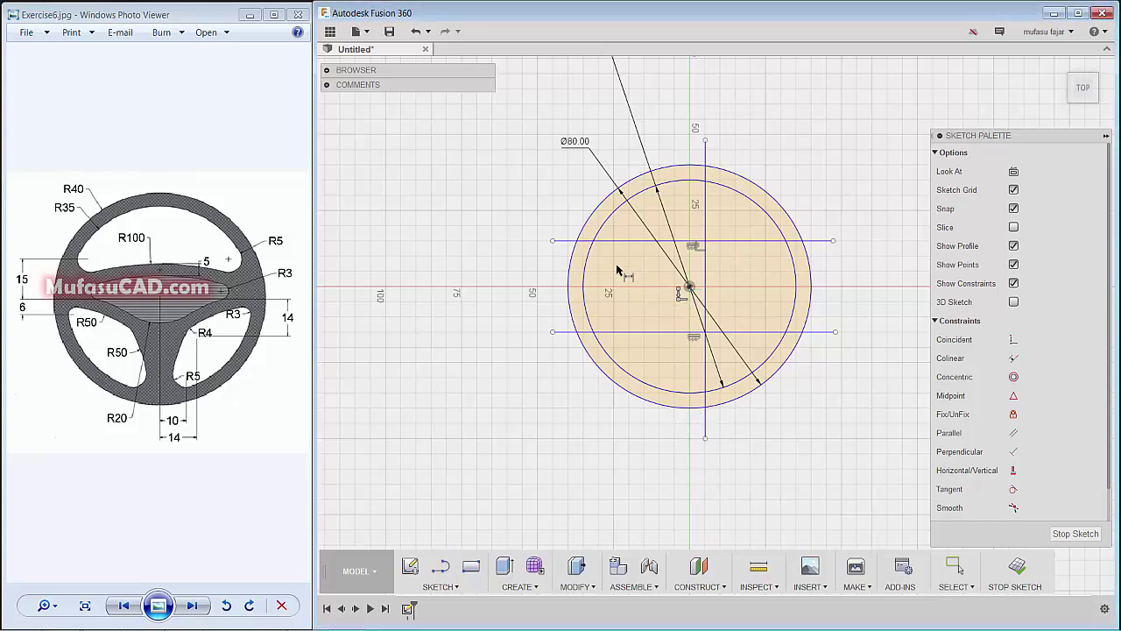
{"action": "left_click", "coordinate": [622, 241]}
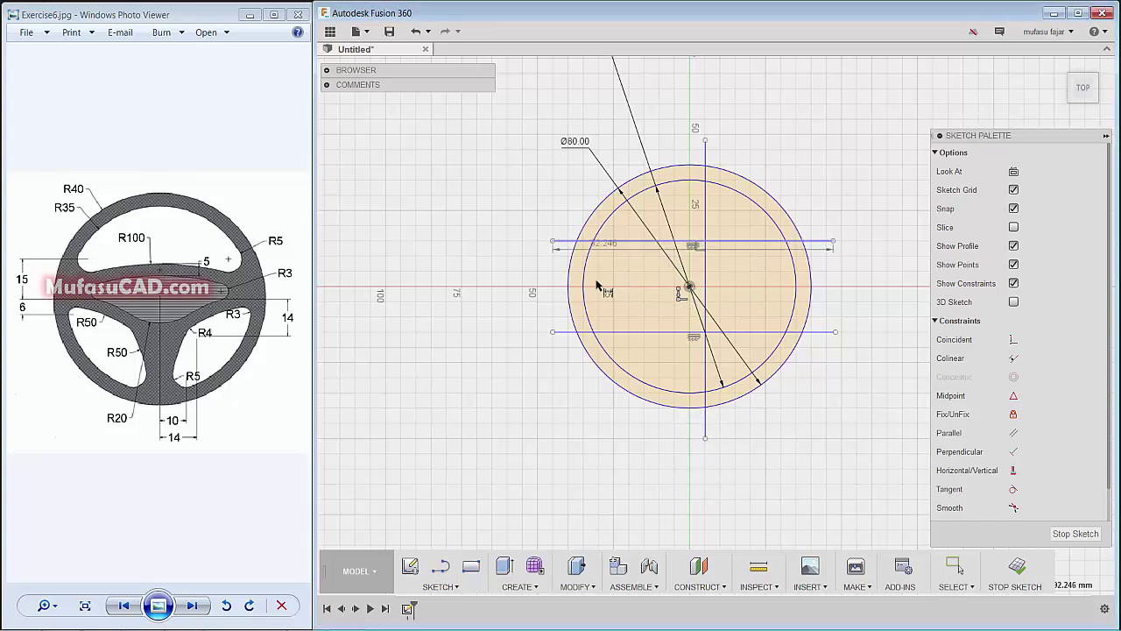
{"action": "left_click", "coordinate": [689, 287]}
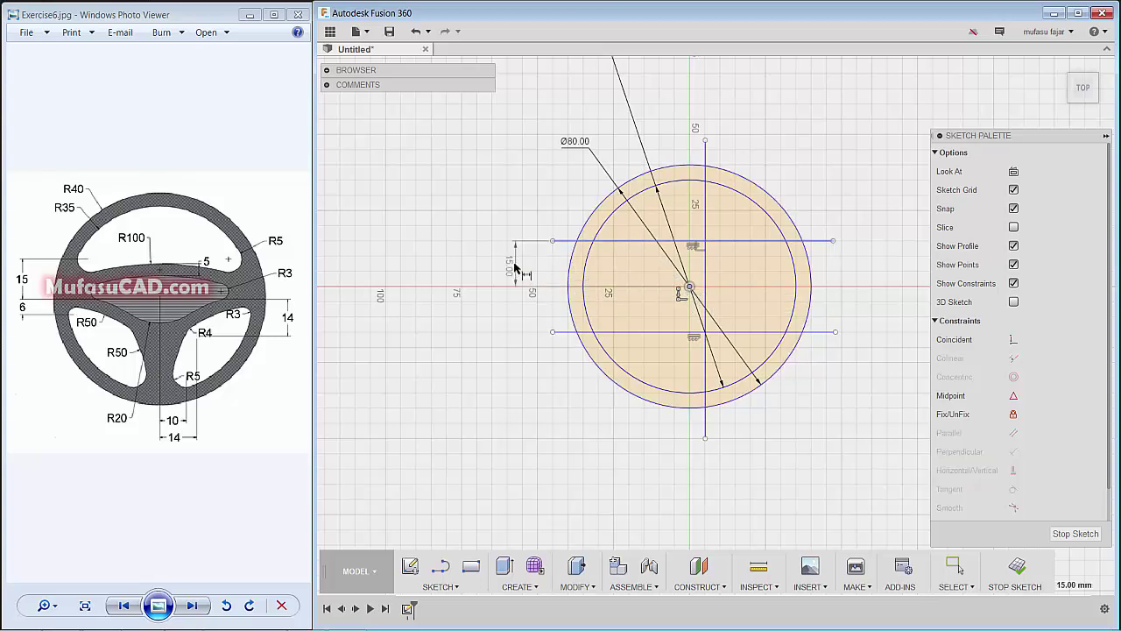
{"action": "left_click", "coordinate": [513, 264]}
{"action": "type", "text": "10"}
{"action": "key", "text": "Return"}
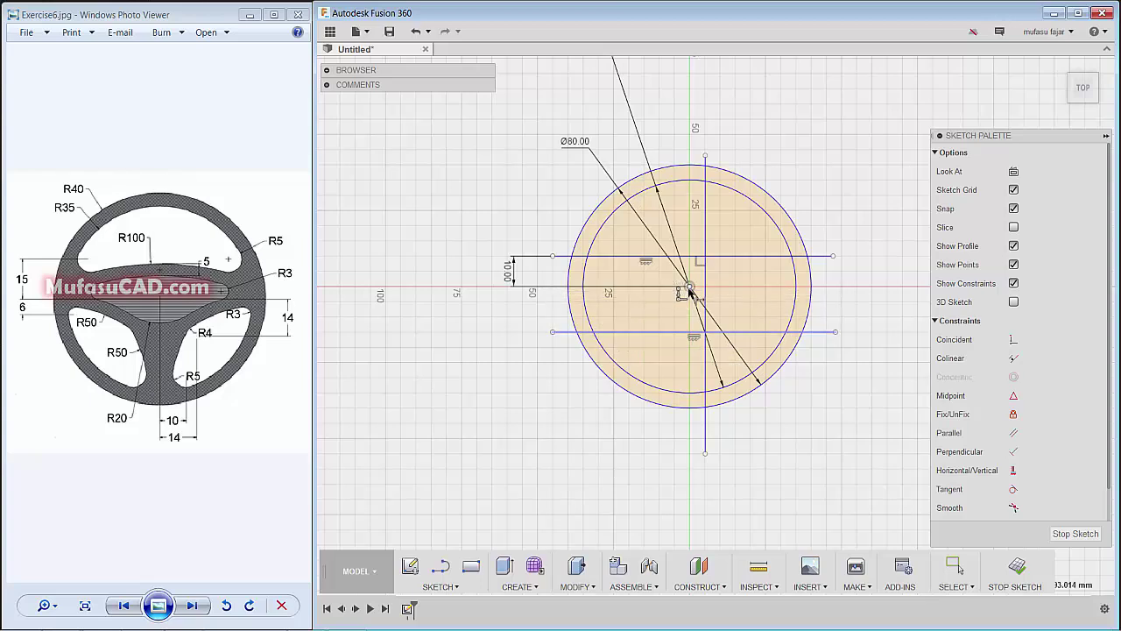
{"action": "left_click", "coordinate": [562, 326]}
{"action": "left_click", "coordinate": [520, 313]}
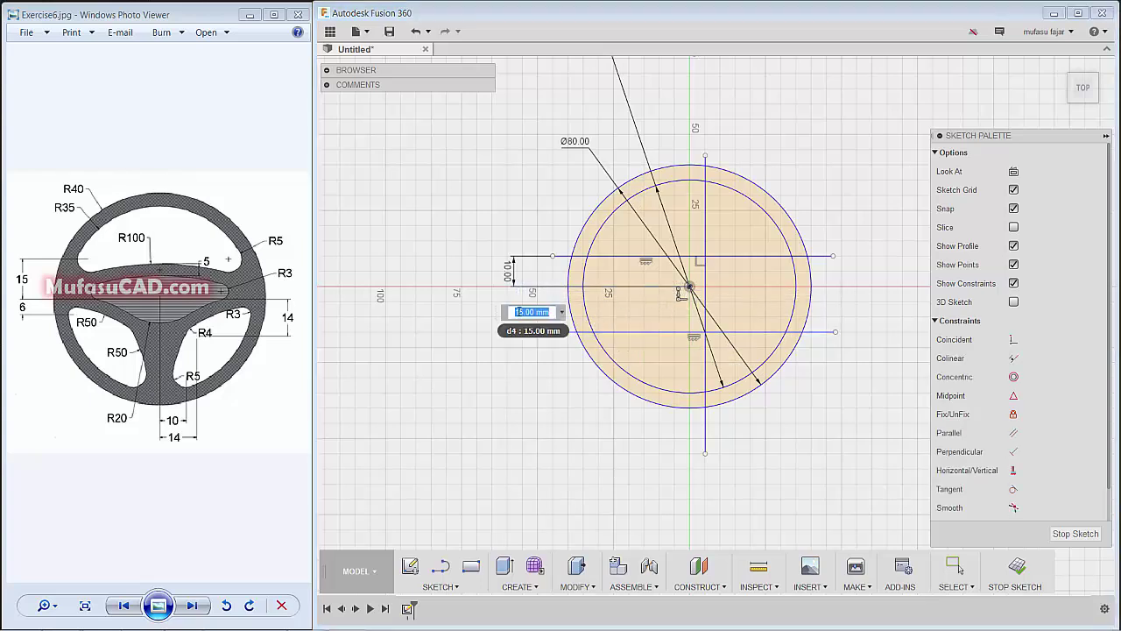
{"action": "key", "text": "Return"}
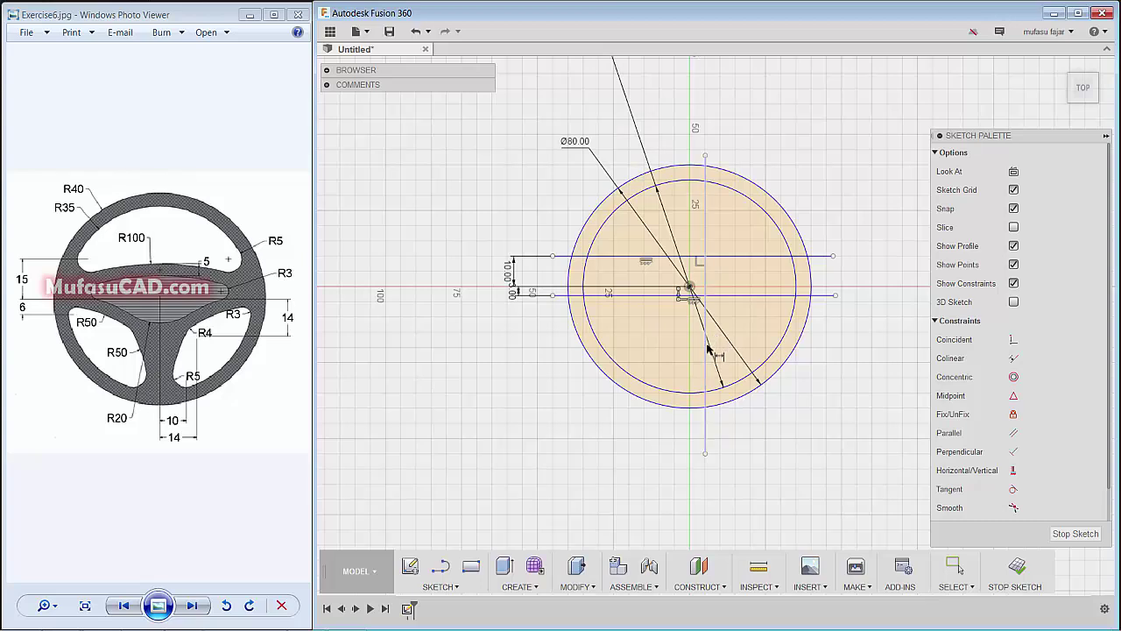
{"action": "left_click", "coordinate": [706, 352]}
{"action": "left_click", "coordinate": [691, 288]}
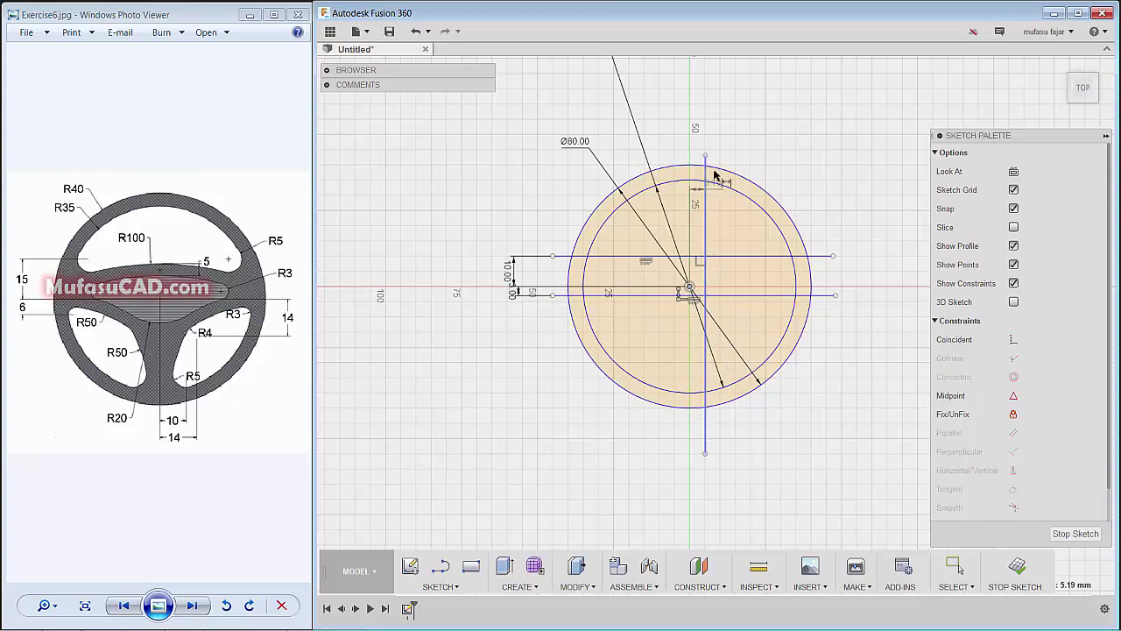
{"action": "left_click", "coordinate": [698, 109]}
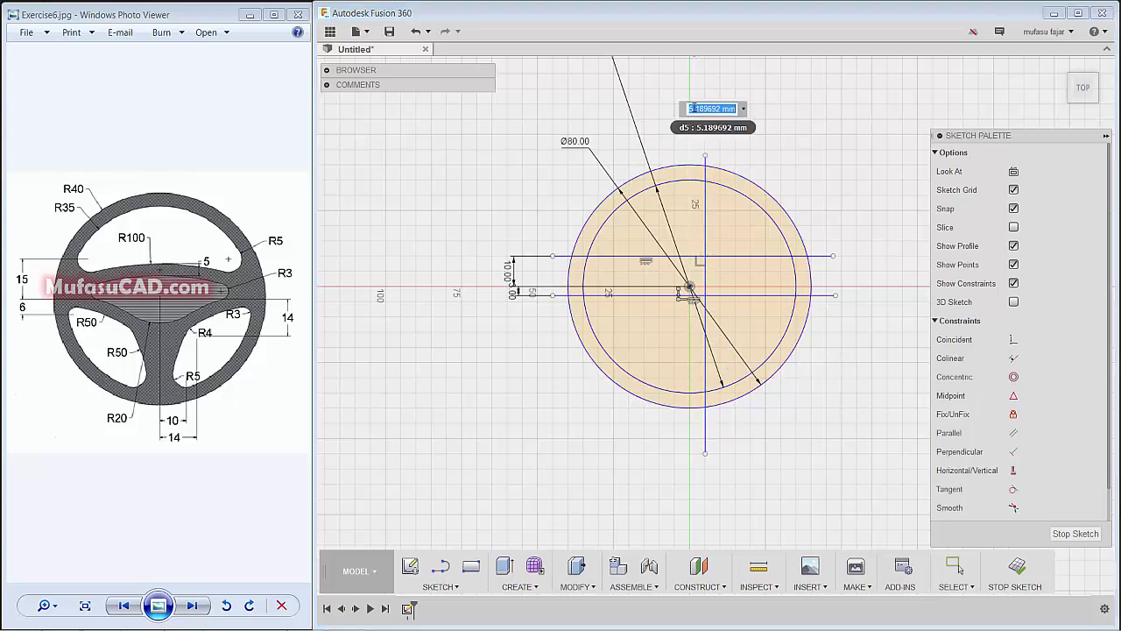
{"action": "type", "text": "5"}
{"action": "key", "text": "Return"}
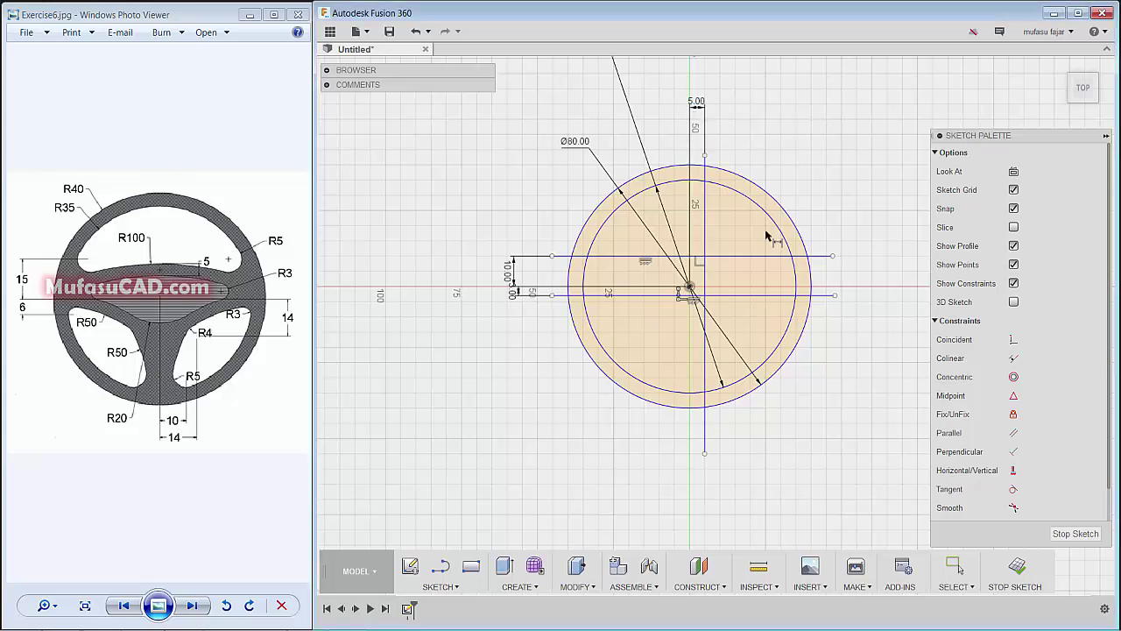
- Draw small circles at upper left, upper right, lower right, below centre and bottom
{"action": "key", "text": "c"}
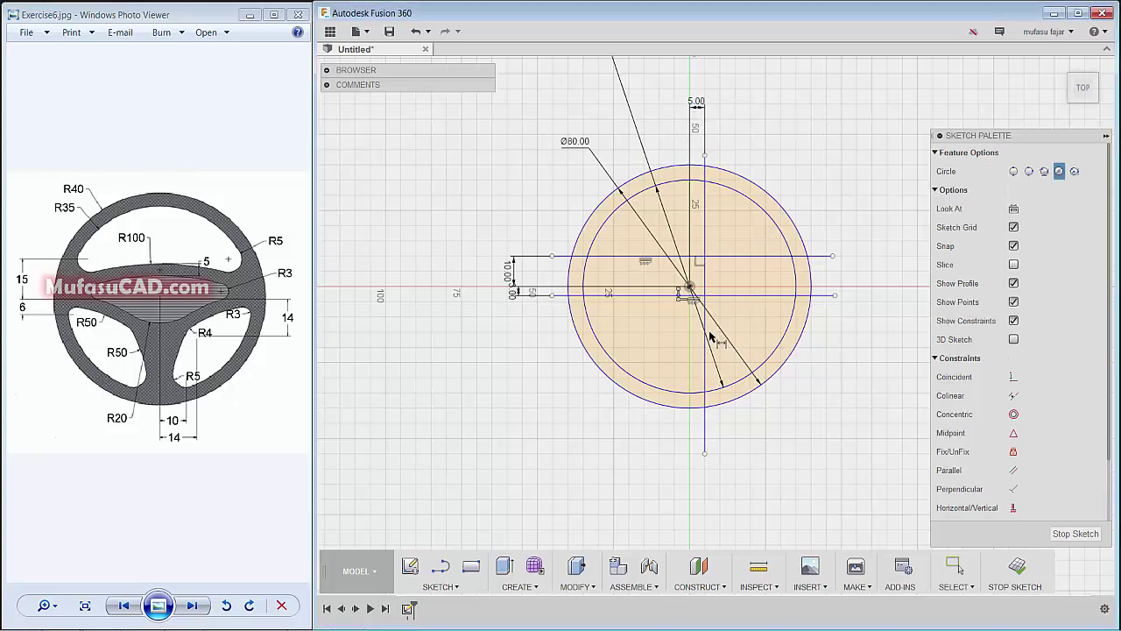
{"action": "left_click", "coordinate": [614, 241]}
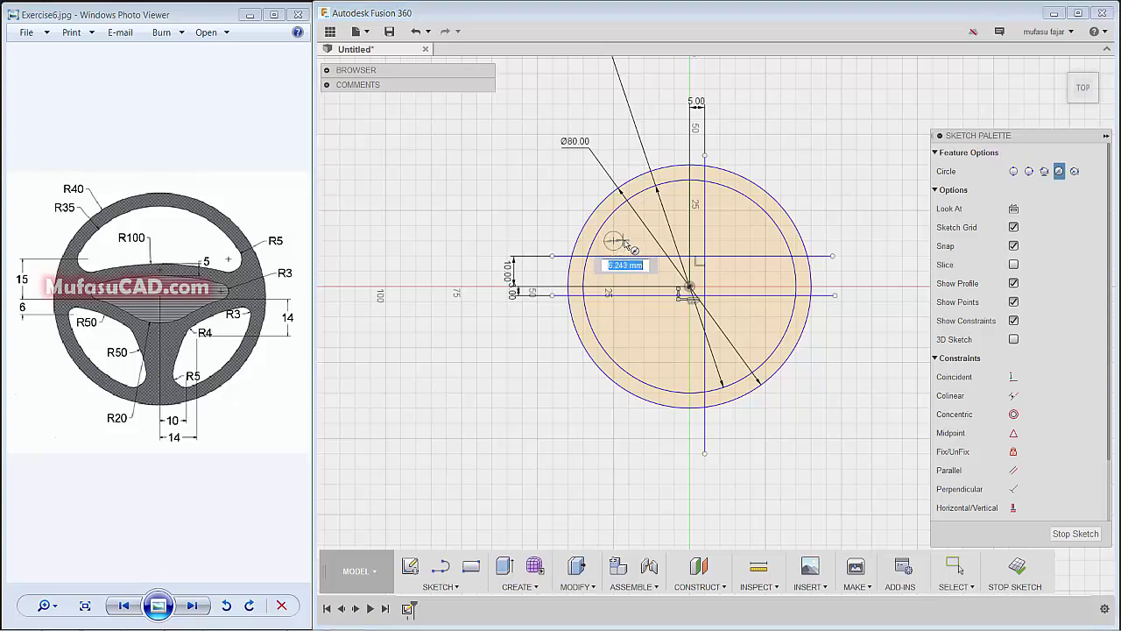
{"action": "left_click", "coordinate": [627, 241]}
{"action": "left_click", "coordinate": [740, 230]}
{"action": "left_click", "coordinate": [754, 230]}
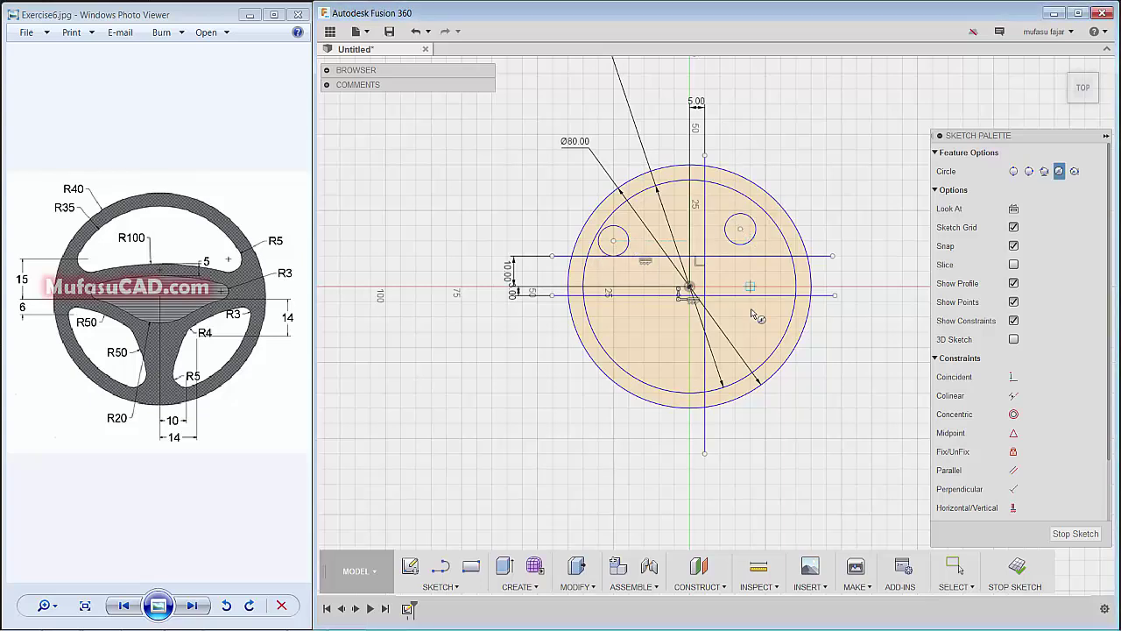
{"action": "left_click", "coordinate": [781, 317]}
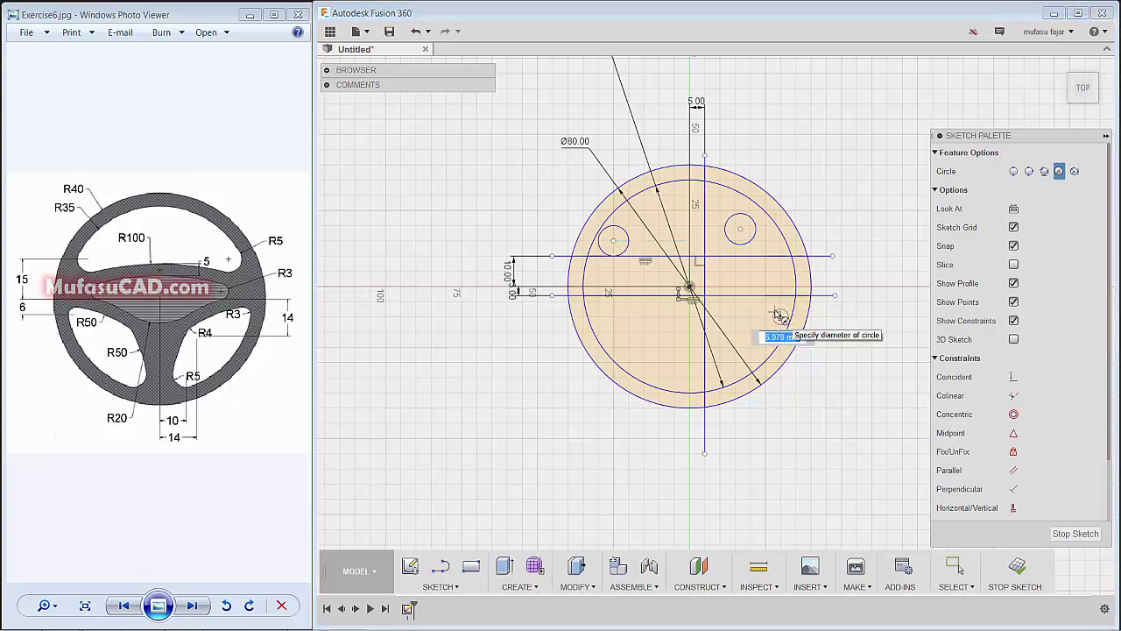
{"action": "left_click", "coordinate": [791, 316]}
{"action": "left_click", "coordinate": [722, 309]}
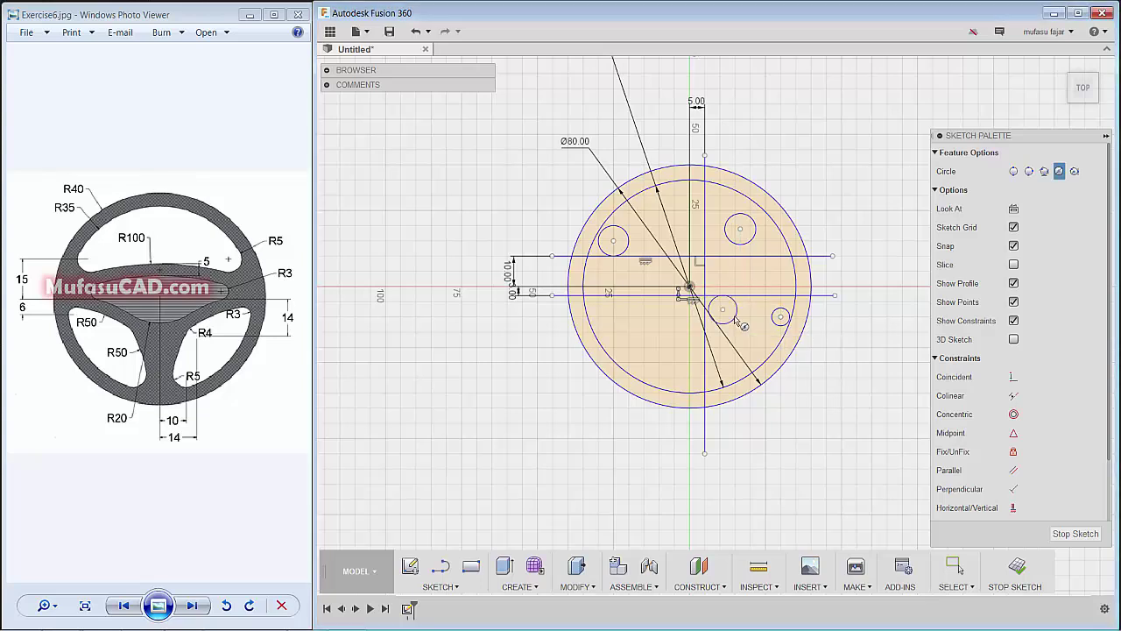
{"action": "left_click", "coordinate": [724, 375]}
{"action": "left_click", "coordinate": [738, 377]}
{"action": "scroll", "coordinate": [752, 351], "scroll_direction": "up", "scroll_amount": 2}
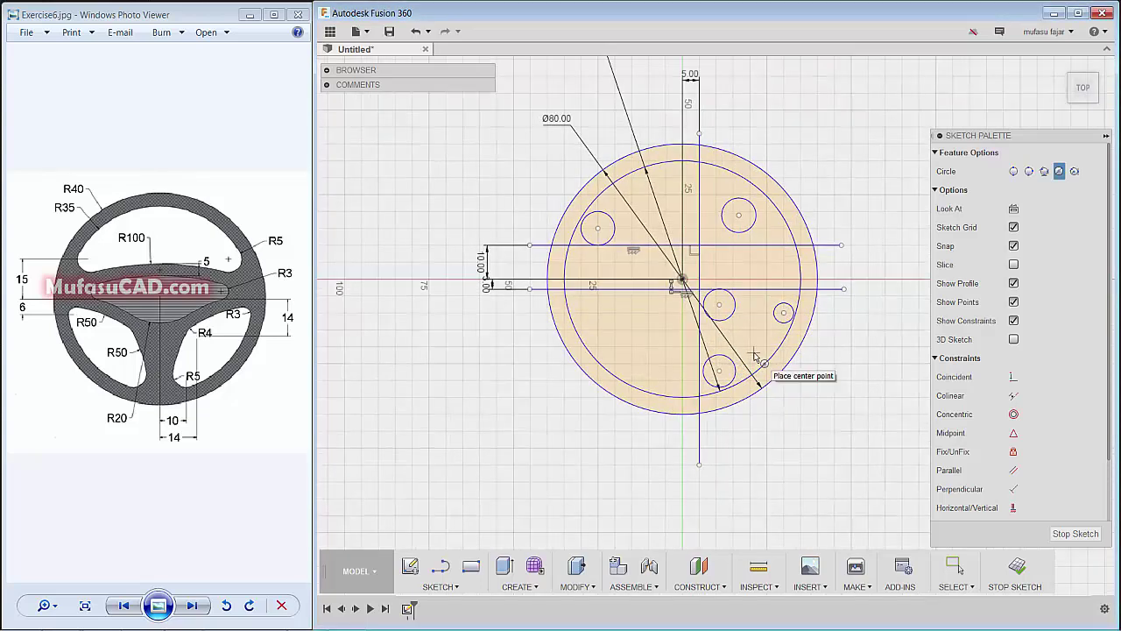
{"action": "scroll", "coordinate": [751, 352], "scroll_direction": "up", "scroll_amount": 1}
{"action": "scroll", "coordinate": [711, 186], "scroll_direction": "up", "scroll_amount": 1}
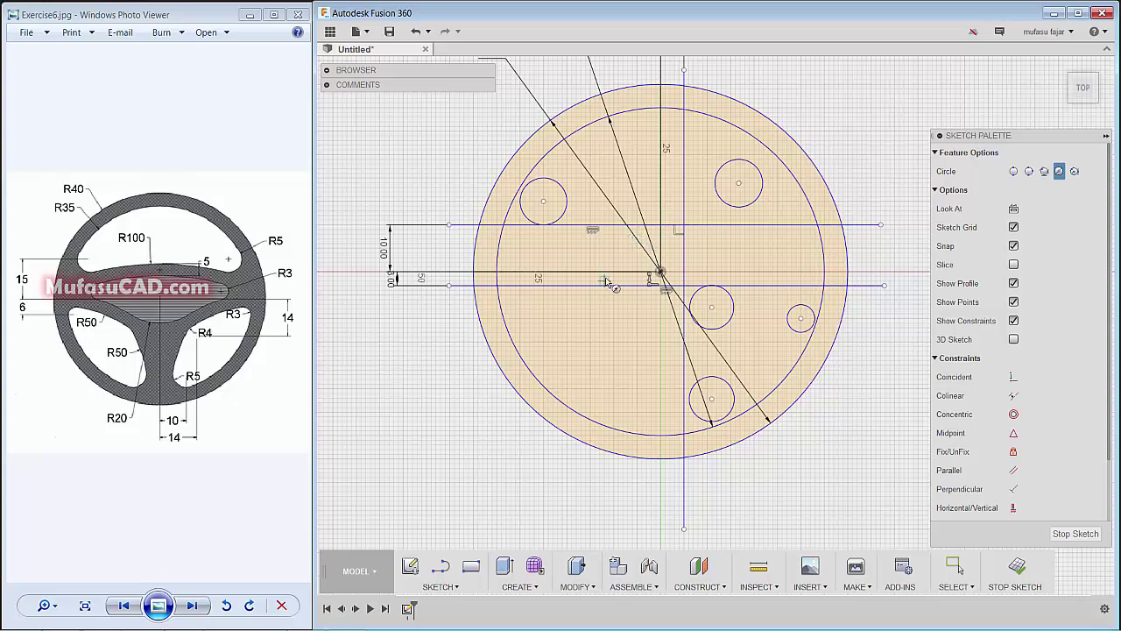
{"action": "key", "text": "Escape"}
- Dimension the upper-left and upper-right circles Ø10 and the small right circle Ø6
{"action": "key", "text": "d"}
{"action": "left_click", "coordinate": [527, 185]}
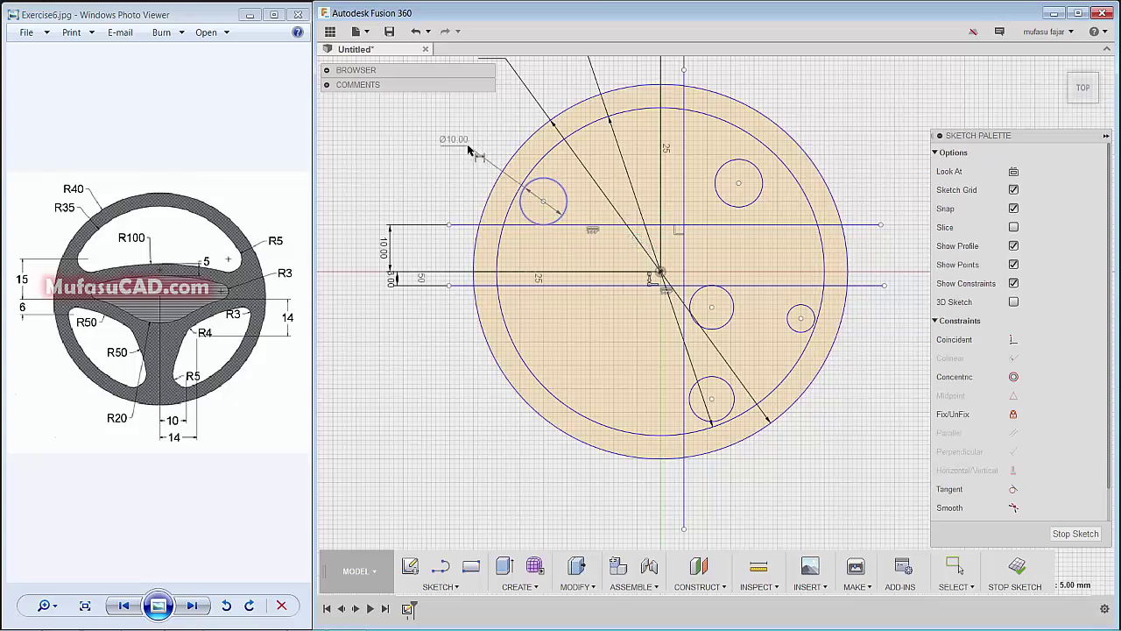
{"action": "left_click", "coordinate": [469, 151]}
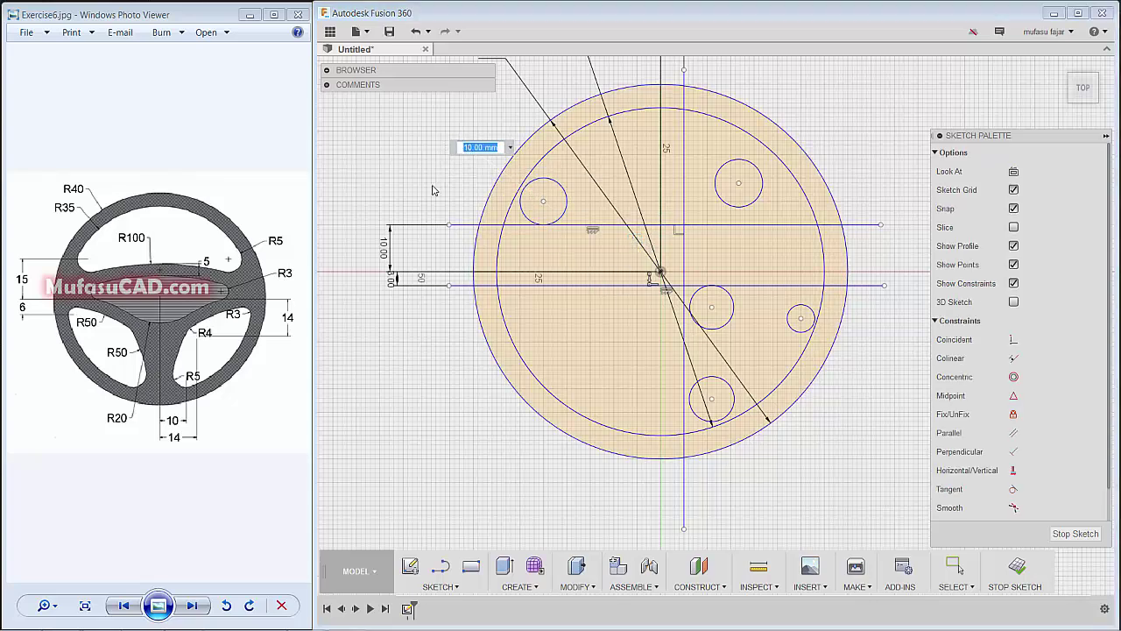
{"action": "key", "text": "Return"}
{"action": "left_click", "coordinate": [723, 168]}
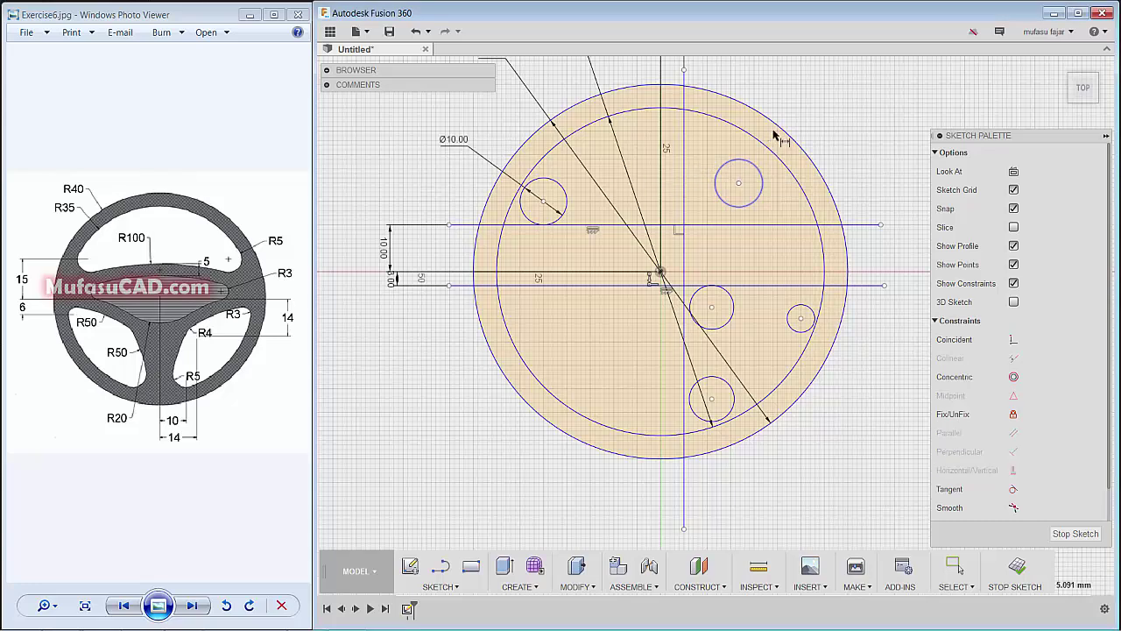
{"action": "left_click", "coordinate": [821, 137]}
{"action": "type", "text": "10"}
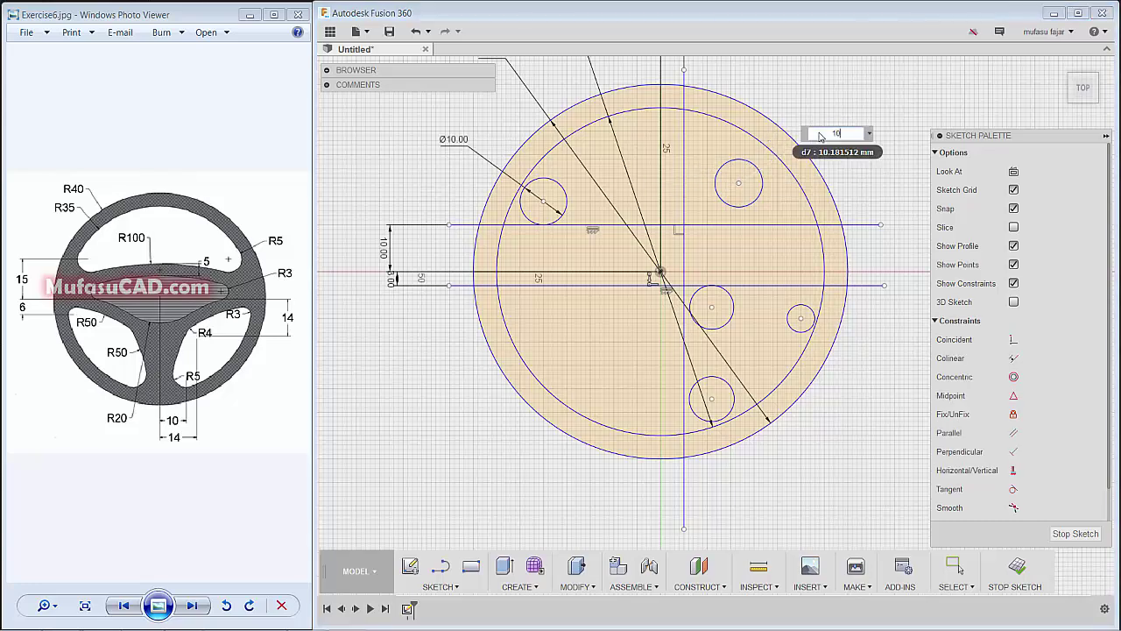
{"action": "key", "text": "Return"}
{"action": "left_click", "coordinate": [811, 317]}
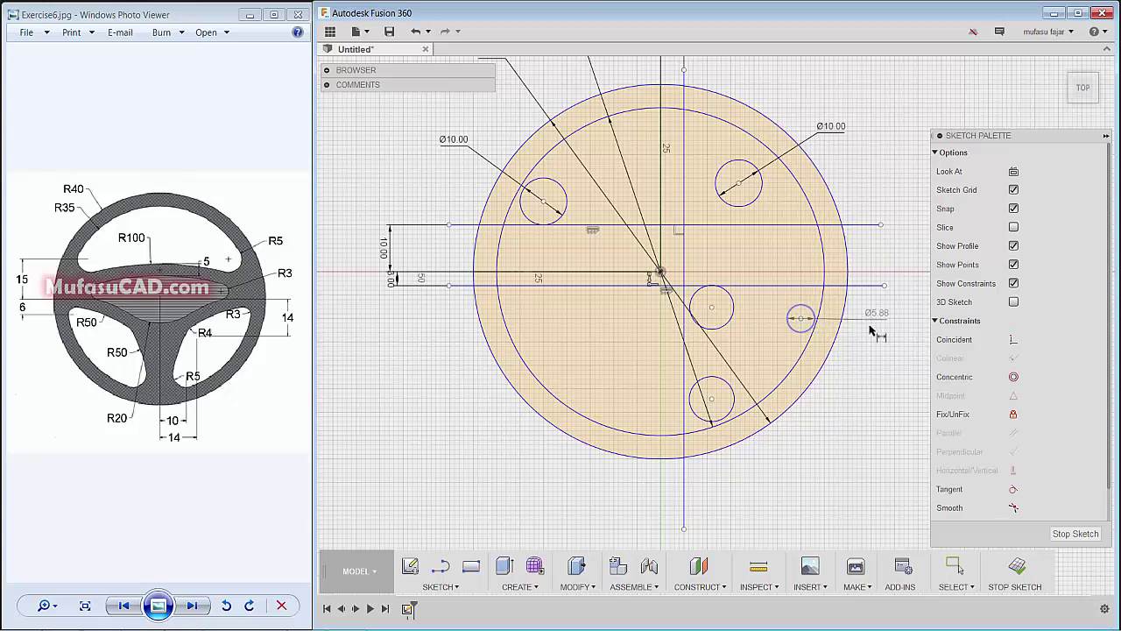
{"action": "left_click", "coordinate": [858, 354]}
{"action": "type", "text": "6"}
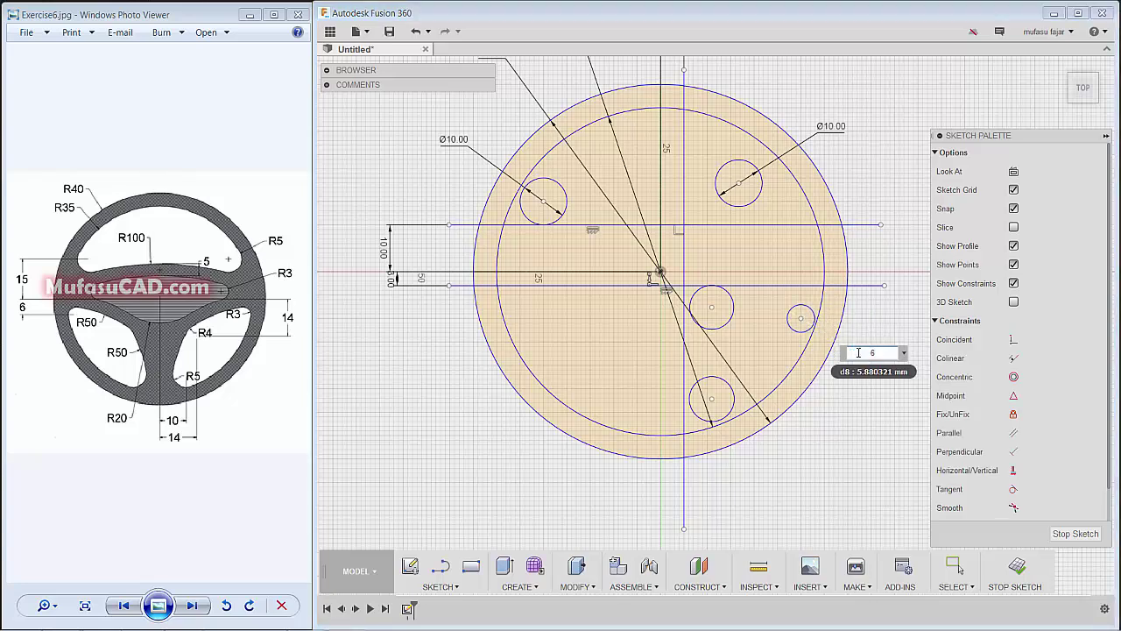
{"action": "key", "text": "Return"}
- Dimension the middle circle Ø8 and the bottom circle Ø10
{"action": "left_click", "coordinate": [733, 308]}
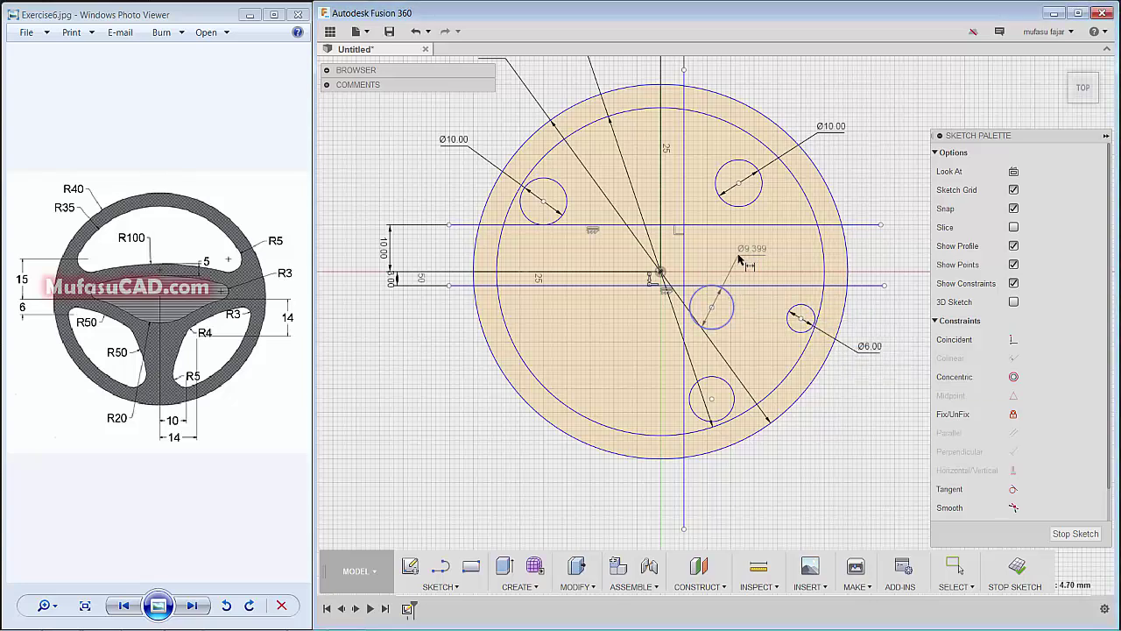
{"action": "left_click", "coordinate": [739, 260]}
{"action": "type", "text": "8"}
{"action": "key", "text": "Return"}
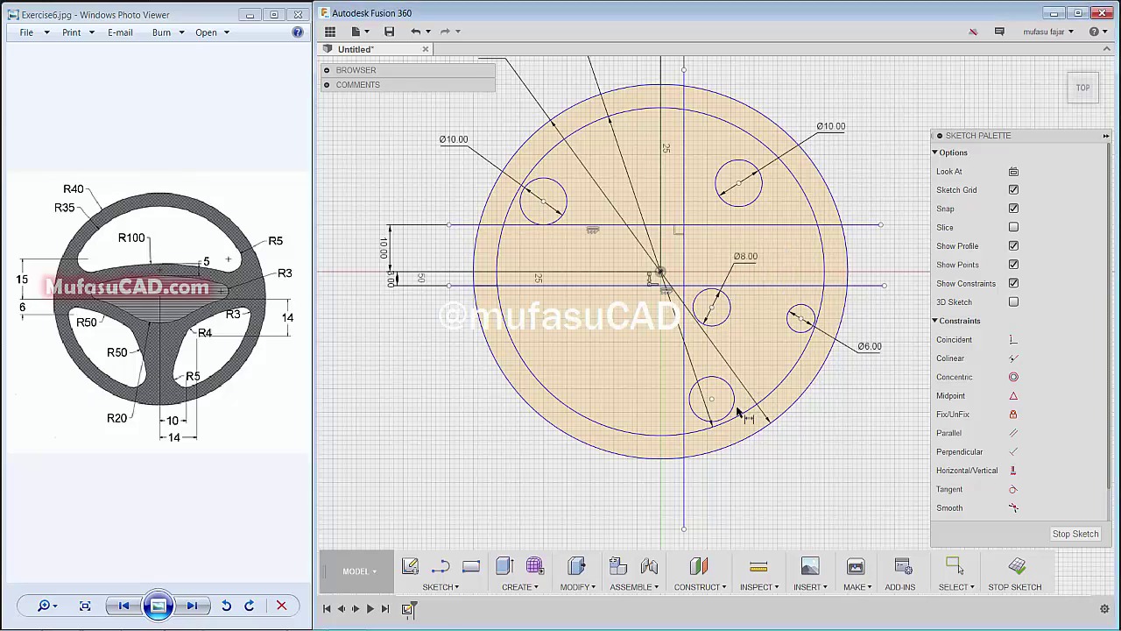
{"action": "left_click", "coordinate": [732, 410]}
{"action": "left_click", "coordinate": [718, 484]}
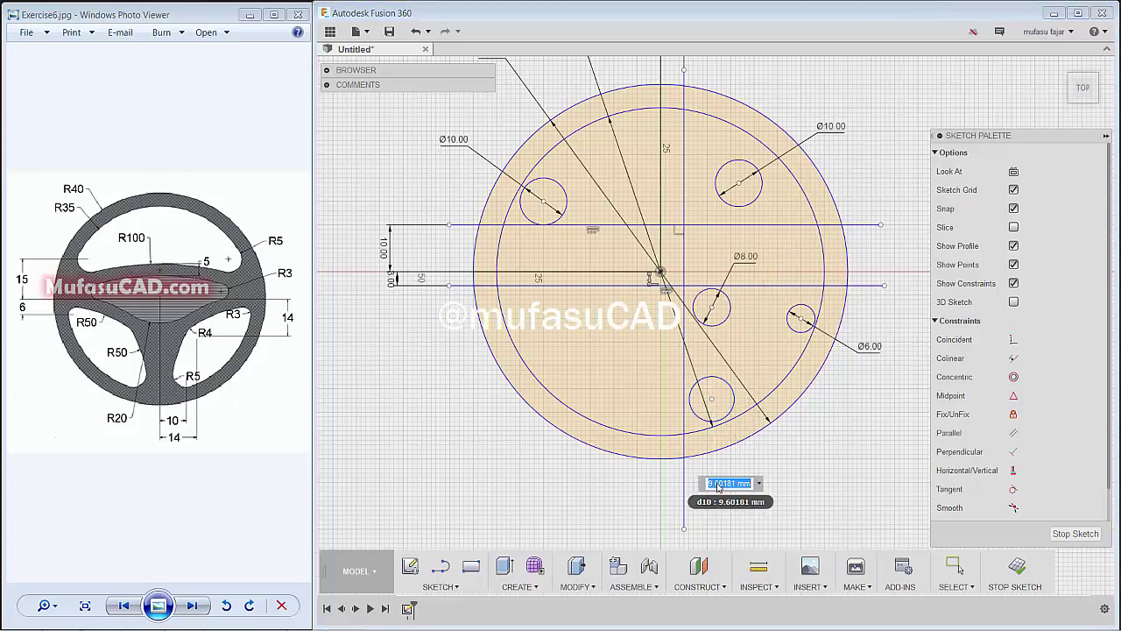
{"action": "key", "text": "Return"}
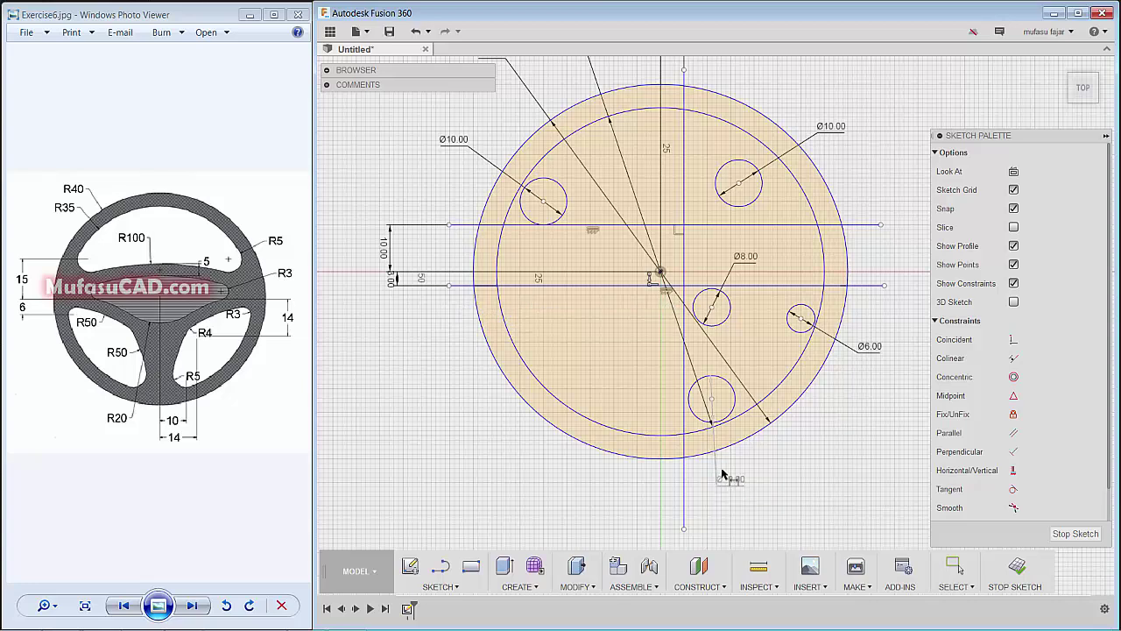
- Make the upper-left and upper-right Ø10 circles tangent to the inner rim circle
{"action": "left_click", "coordinate": [1014, 489]}
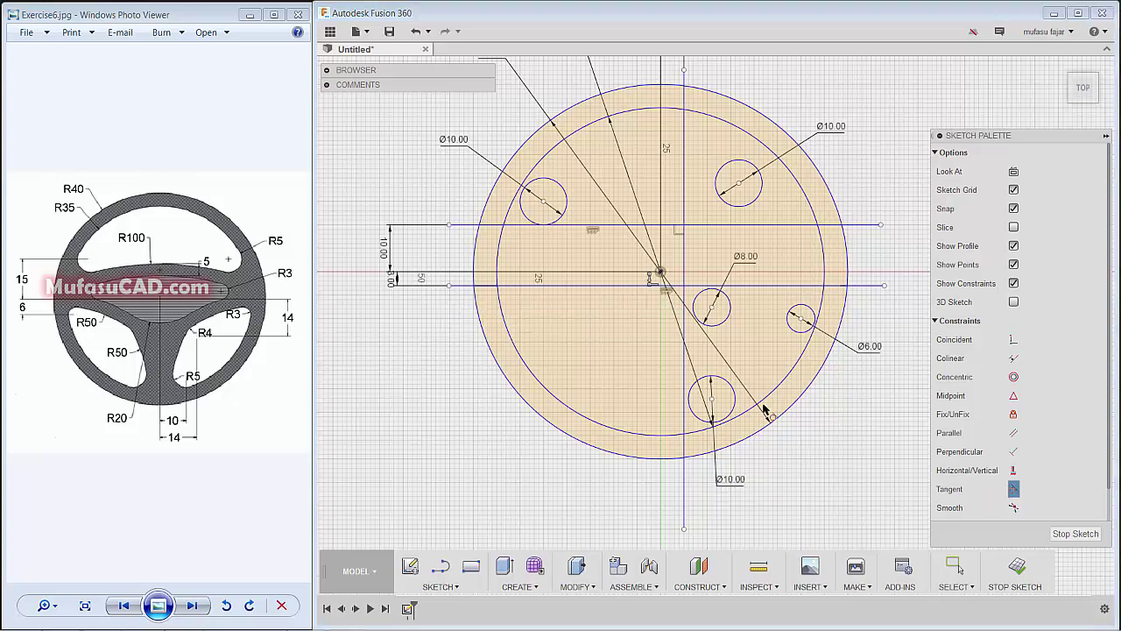
{"action": "left_click", "coordinate": [521, 208]}
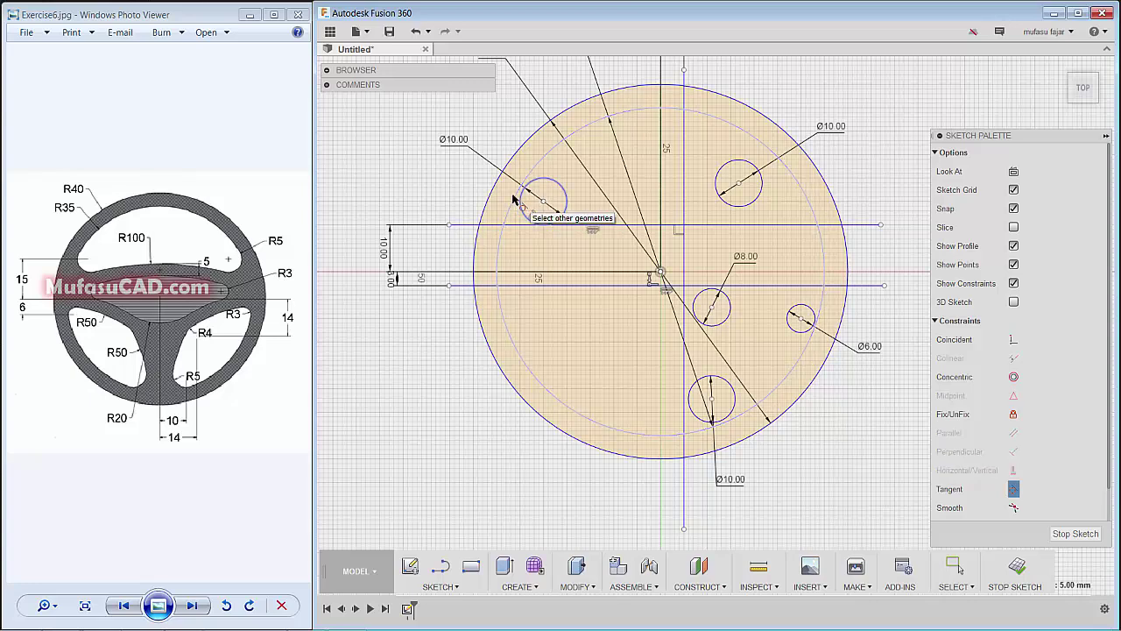
{"action": "left_click", "coordinate": [510, 198]}
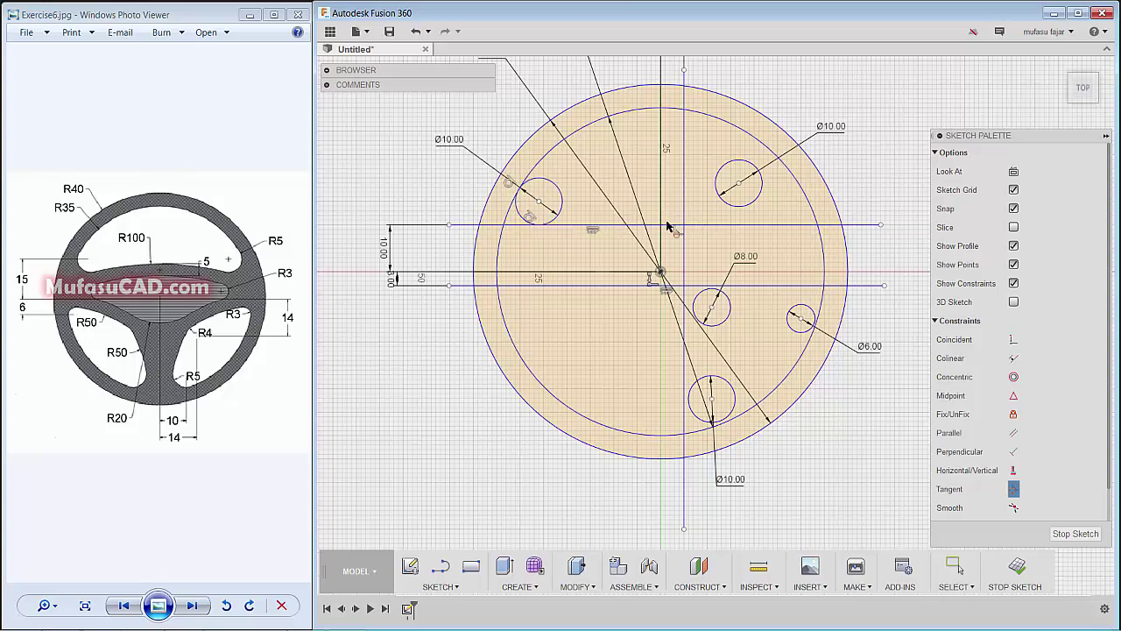
{"action": "left_click", "coordinate": [743, 206]}
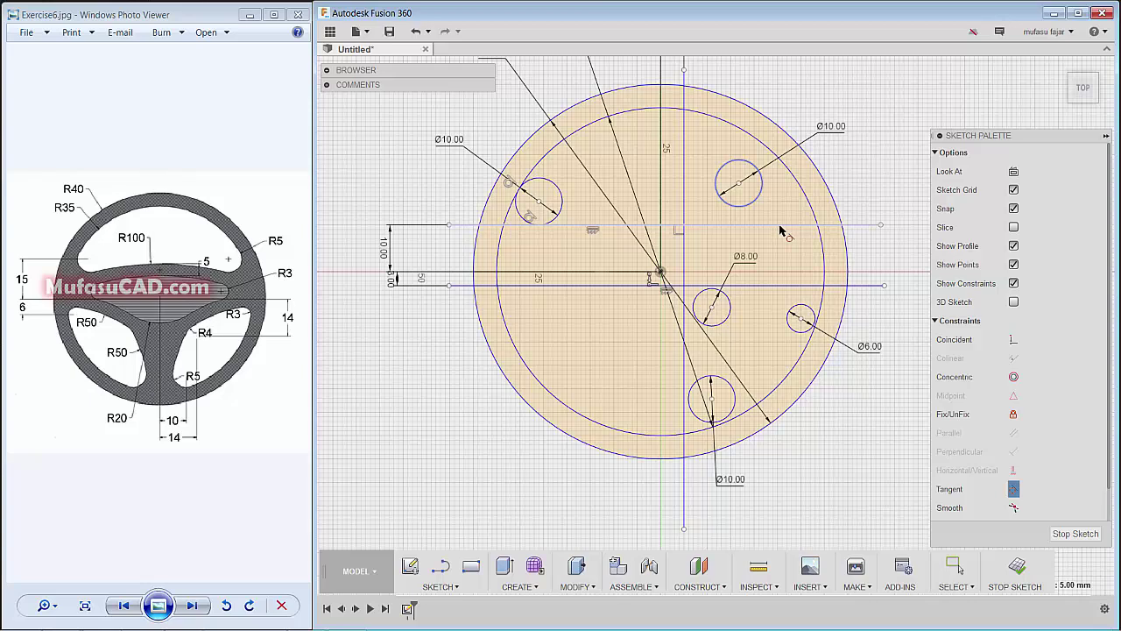
{"action": "left_click", "coordinate": [807, 206]}
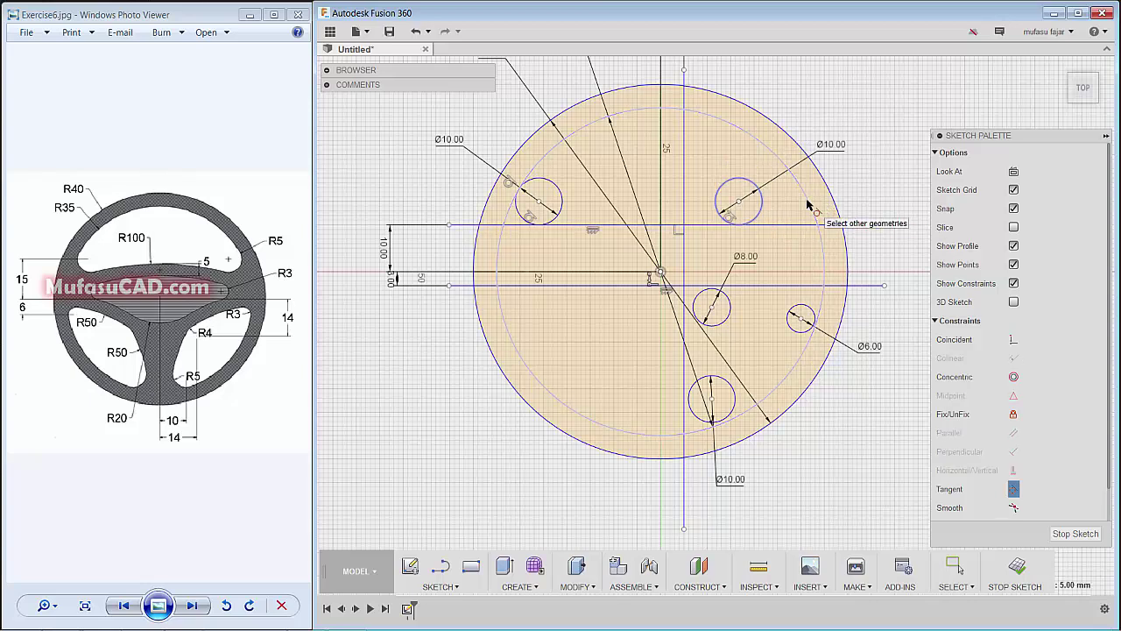
{"action": "left_click", "coordinate": [807, 205]}
- Make the Ø6 circle and the lower Ø10 circle tangent to the inner rim circle
{"action": "left_click", "coordinate": [799, 311]}
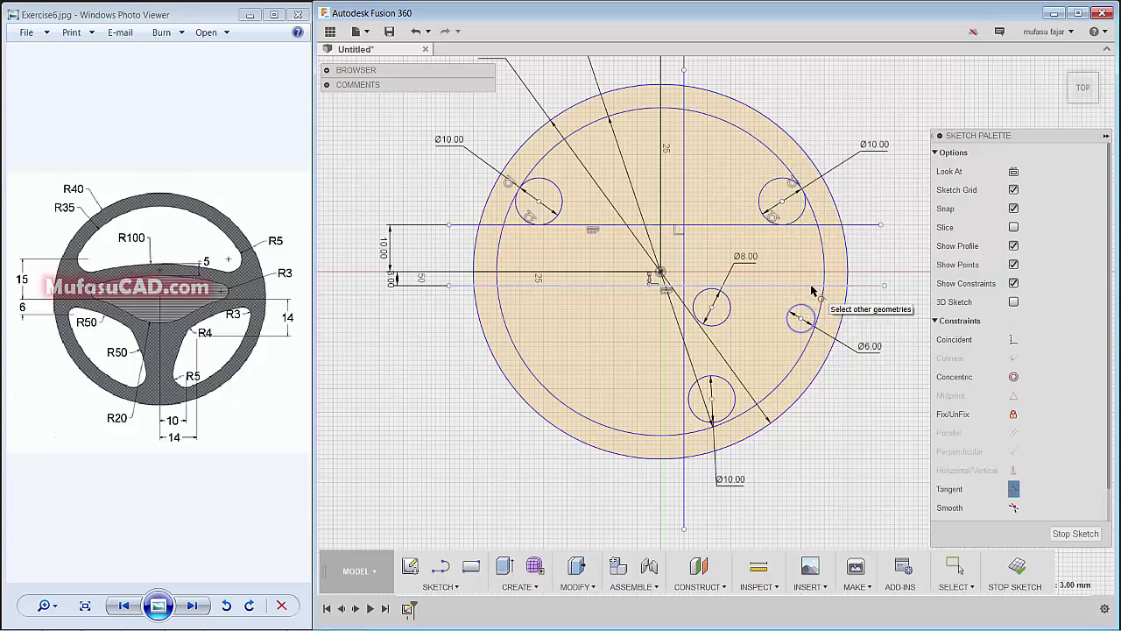
{"action": "left_click", "coordinate": [822, 303]}
{"action": "left_click", "coordinate": [824, 303]}
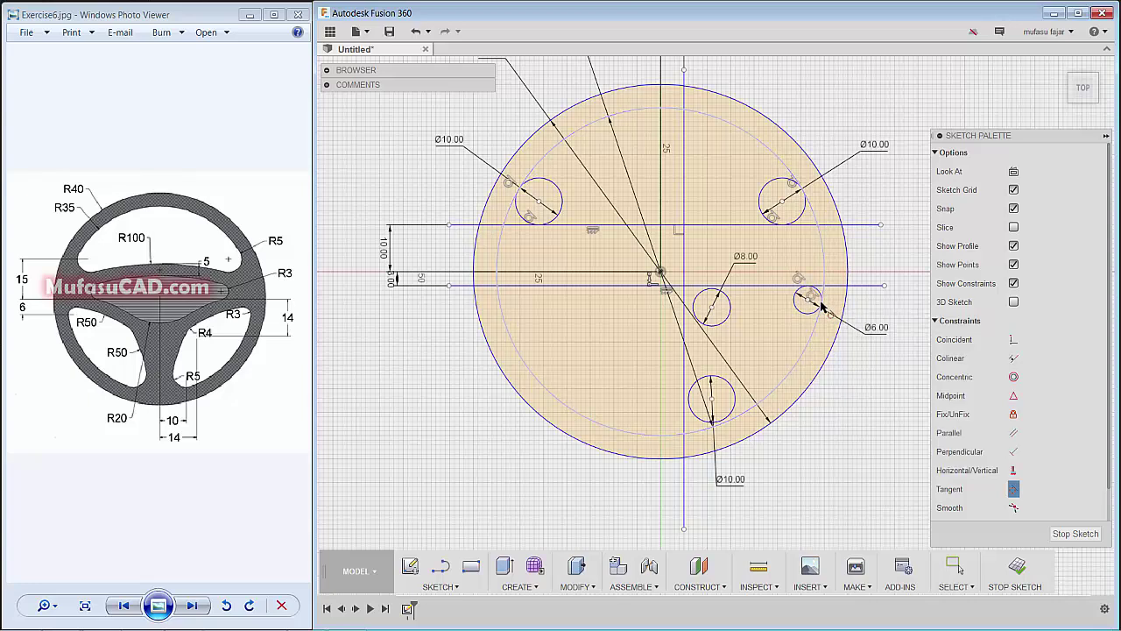
{"action": "left_click", "coordinate": [733, 405]}
{"action": "left_click", "coordinate": [703, 422]}
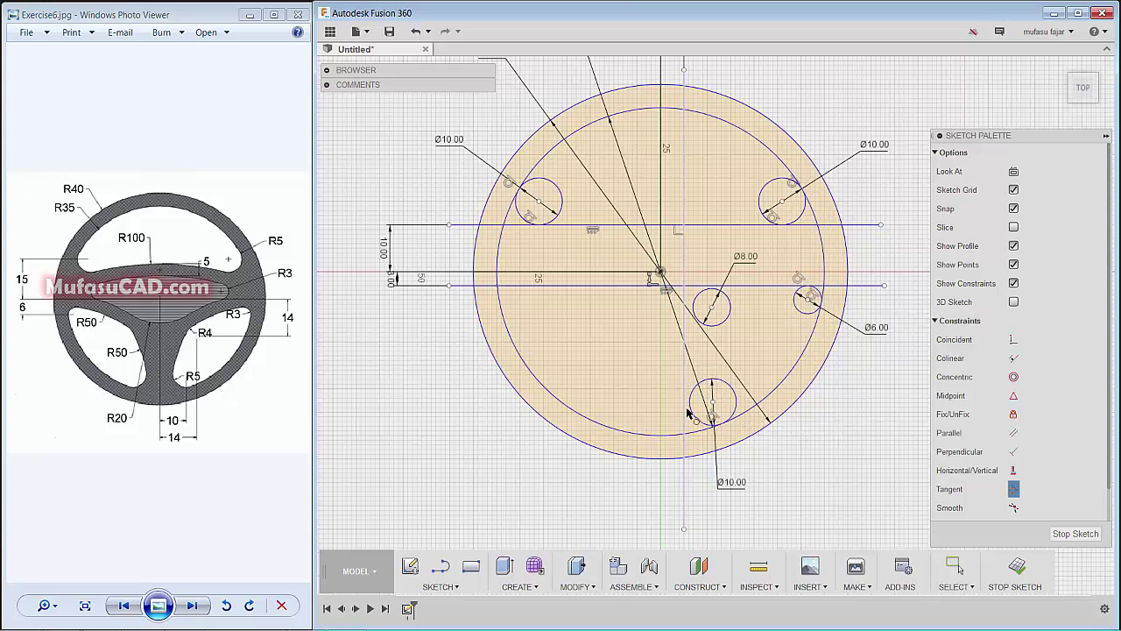
{"action": "left_click", "coordinate": [693, 405]}
{"action": "left_click", "coordinate": [676, 412]}
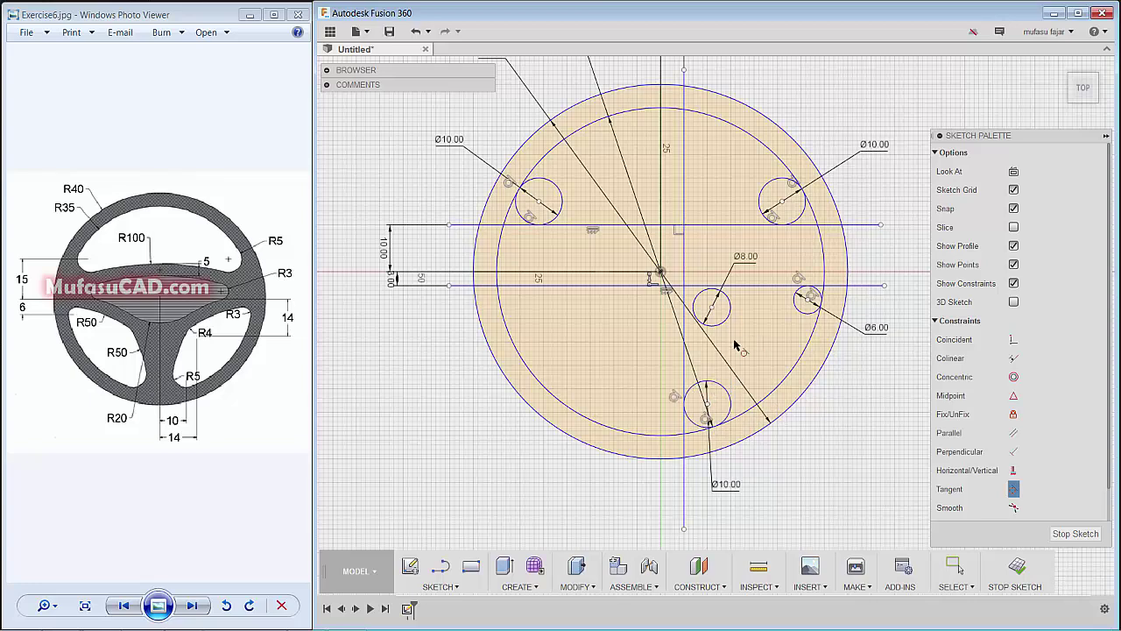
- Dimension the Ø8 circle's centre 14 mm horizontally and 14 mm vertically from the origin
{"action": "key", "text": "d"}
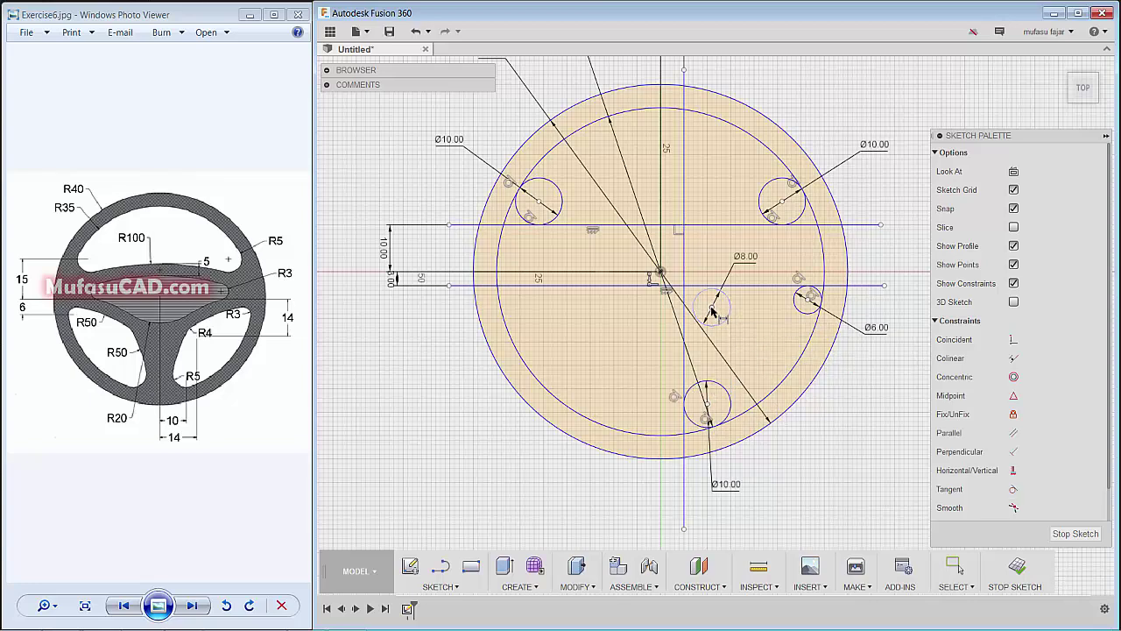
{"action": "left_click", "coordinate": [662, 277]}
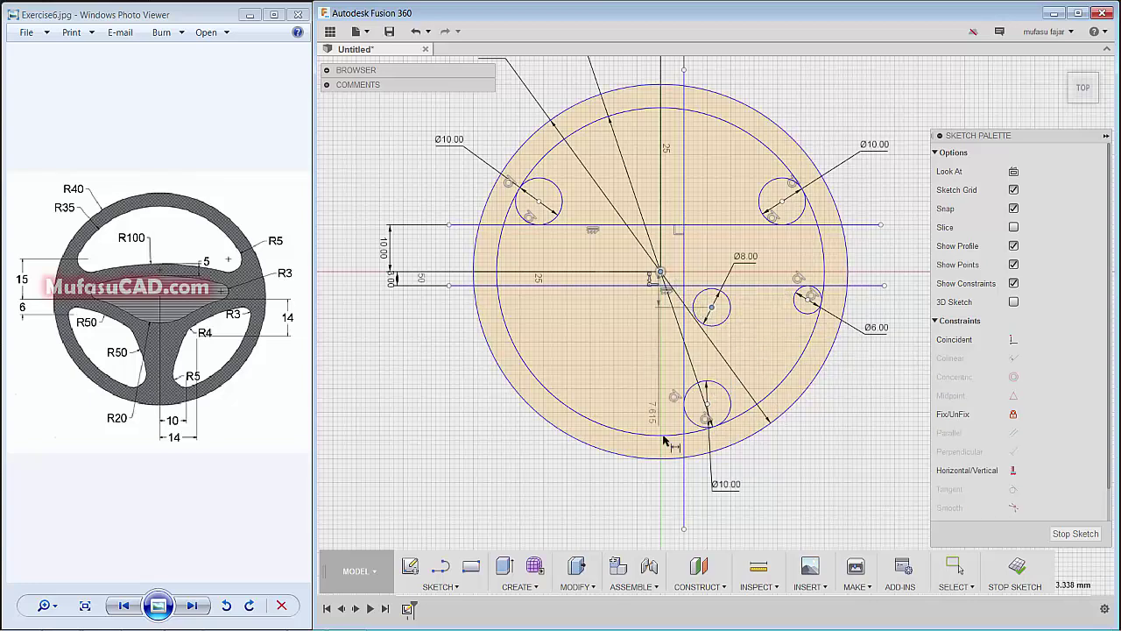
{"action": "left_click", "coordinate": [682, 526]}
{"action": "left_click", "coordinate": [648, 520]}
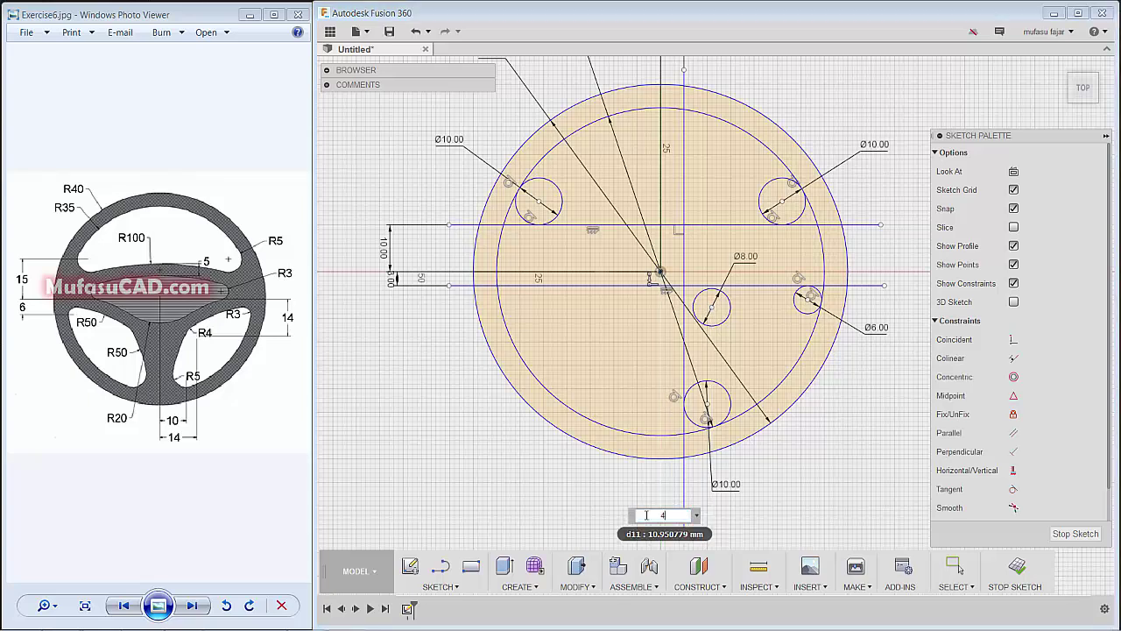
{"action": "key", "text": "BackSpace"}
{"action": "key", "text": "Return"}
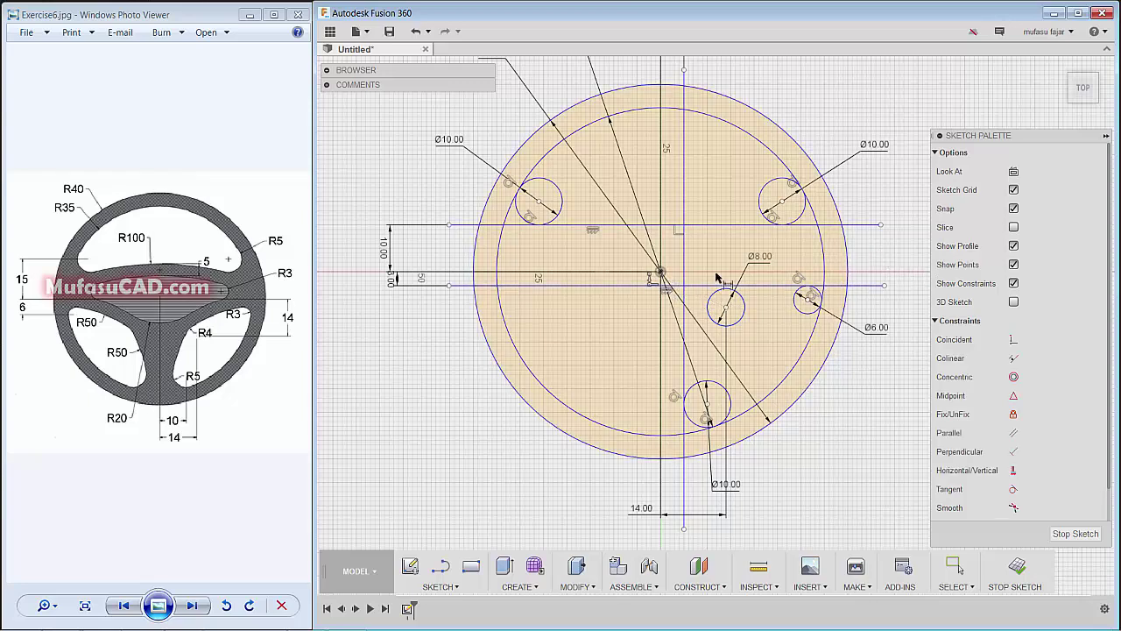
{"action": "left_click", "coordinate": [659, 271]}
{"action": "left_click", "coordinate": [728, 307]}
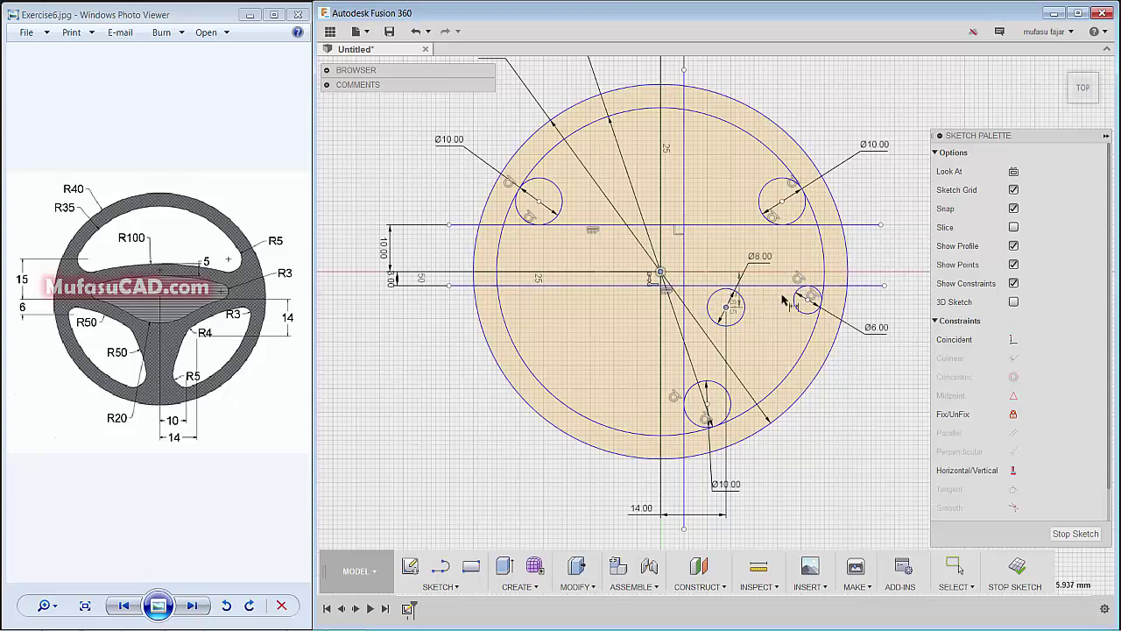
{"action": "left_click", "coordinate": [913, 283]}
{"action": "type", "text": "14"}
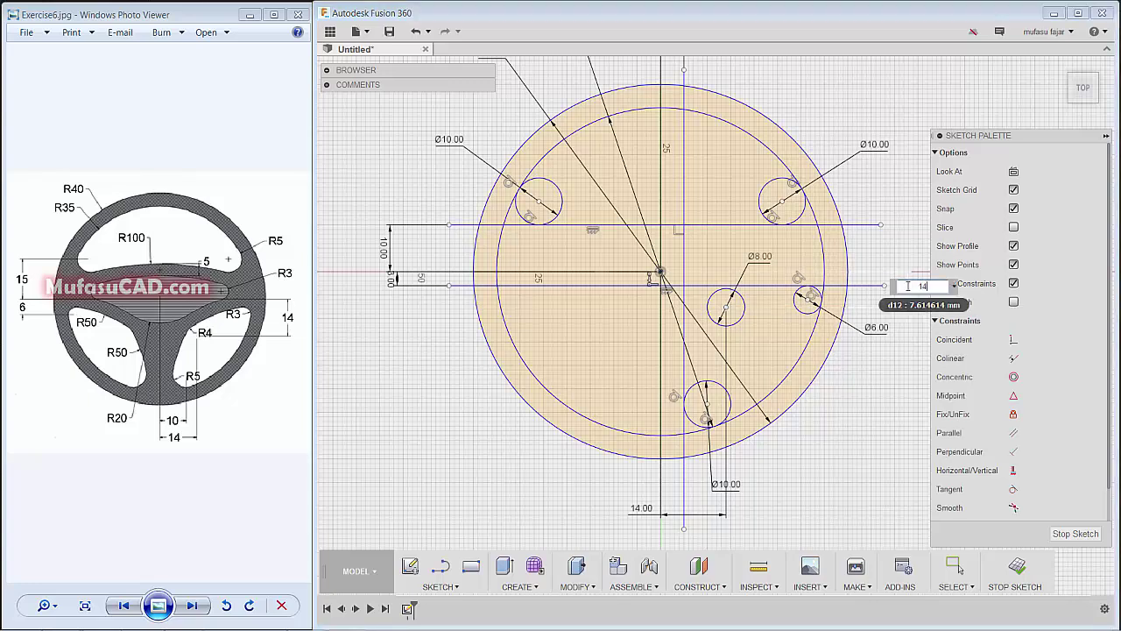
{"action": "key", "text": "Return"}
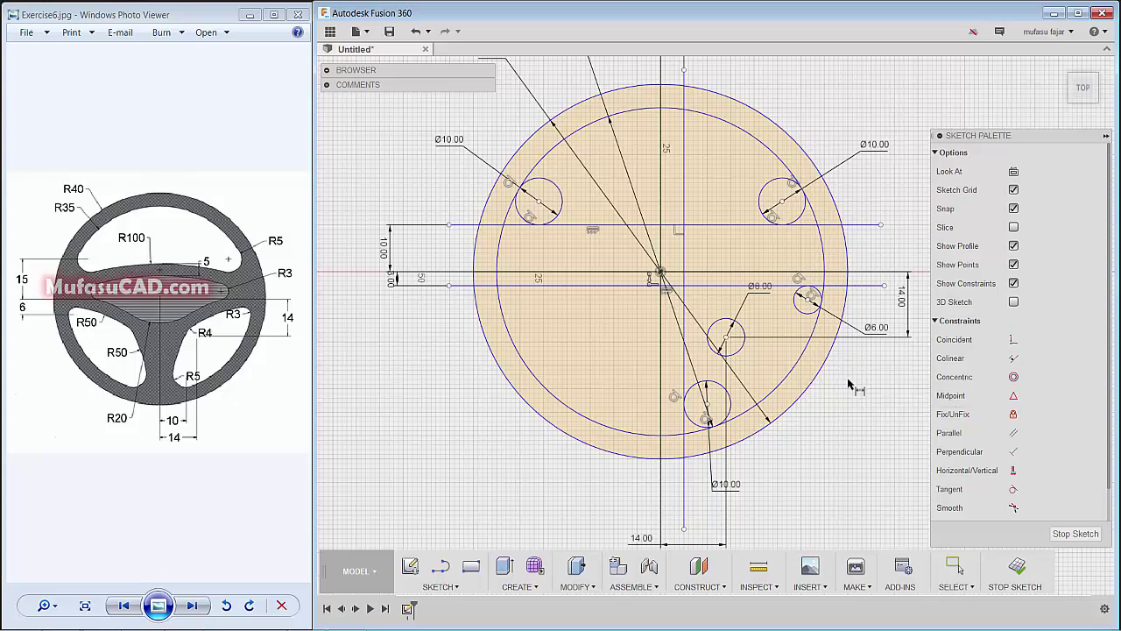
- Delete the upper horizontal line, the vertical line and the lower line with its 3.00 dimension
{"action": "key", "text": "Escape"}
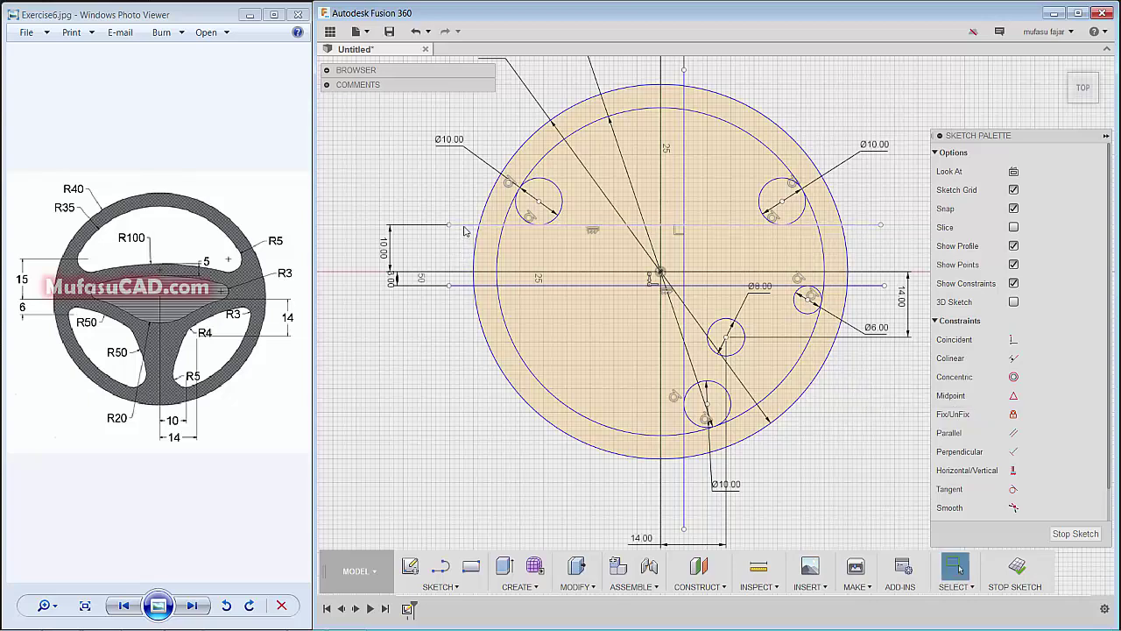
{"action": "left_click", "coordinate": [466, 225]}
{"action": "key", "text": "Delete"}
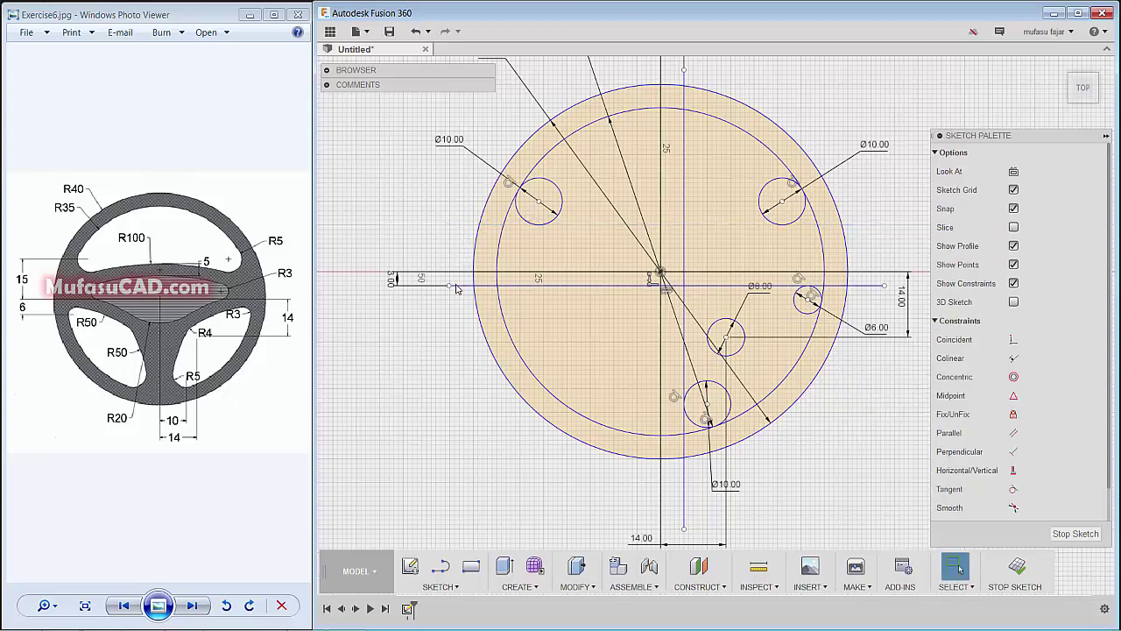
{"action": "left_click", "coordinate": [684, 83]}
{"action": "key", "text": "Delete"}
{"action": "left_click", "coordinate": [481, 286]}
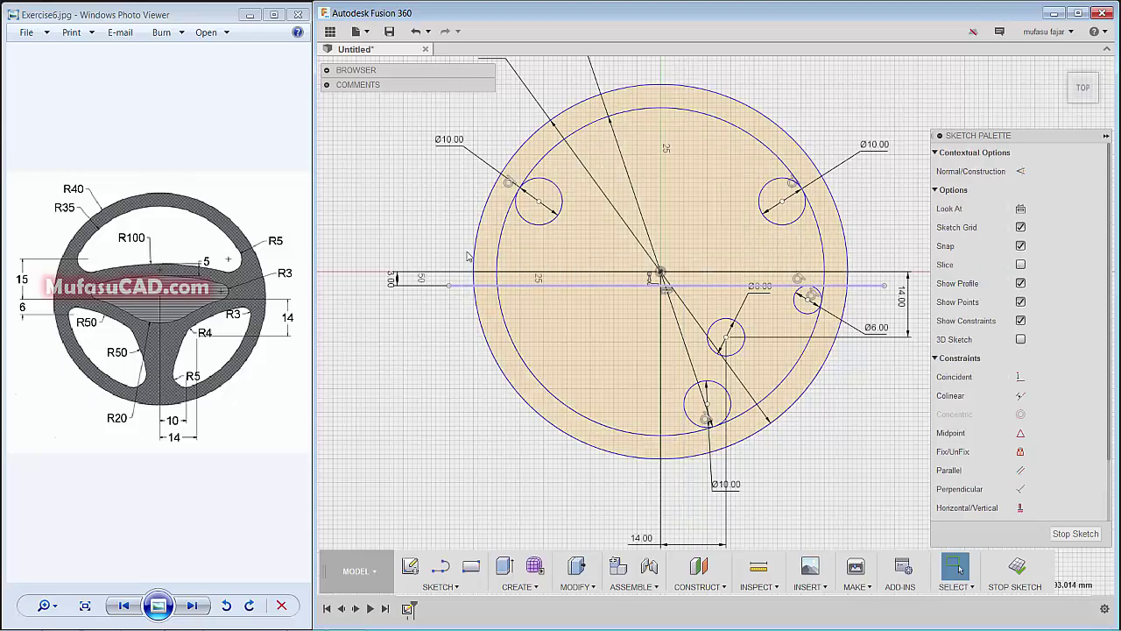
{"action": "key", "text": "Delete"}
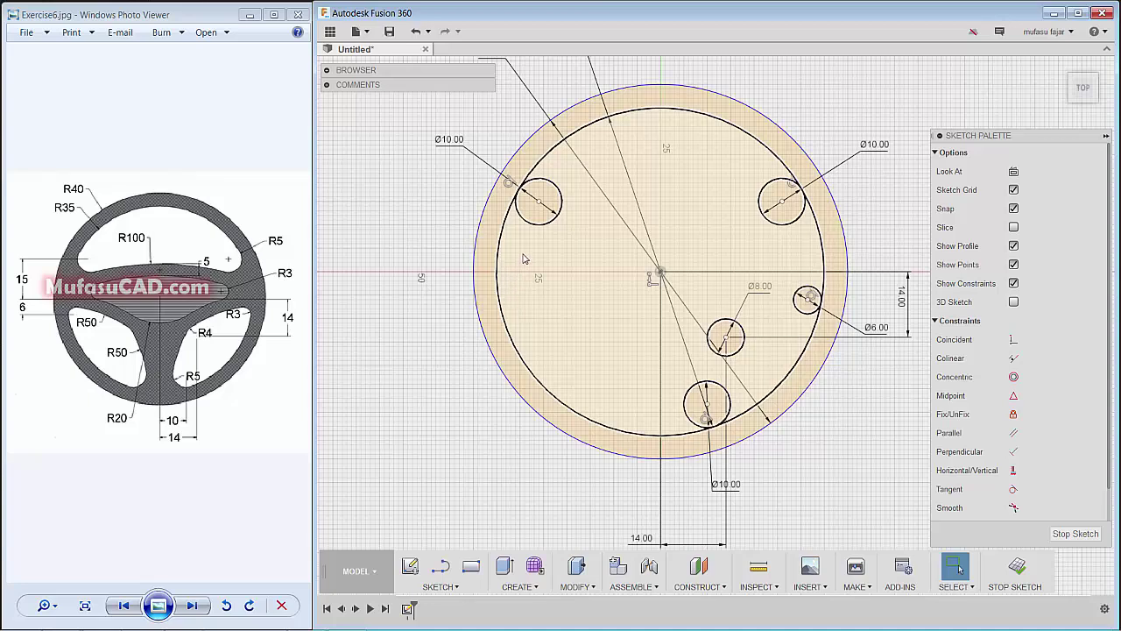
- Dimension the upper-left and upper-right circles 15 mm from the sketch centre
{"action": "left_click", "coordinate": [540, 206]}
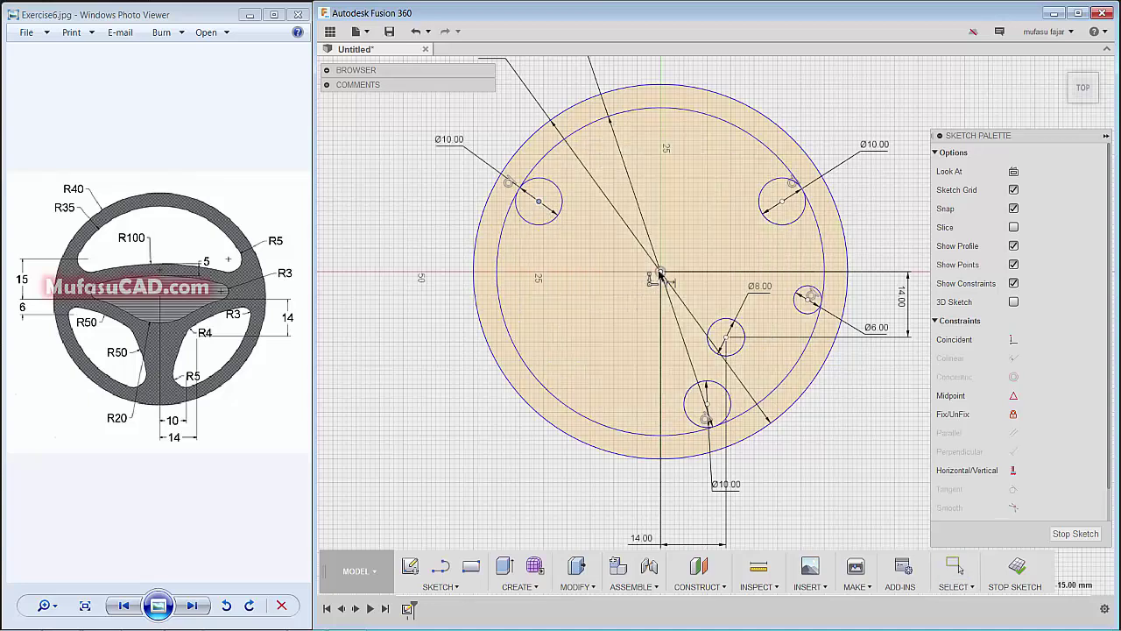
{"action": "left_click", "coordinate": [661, 275]}
{"action": "left_click", "coordinate": [418, 238]}
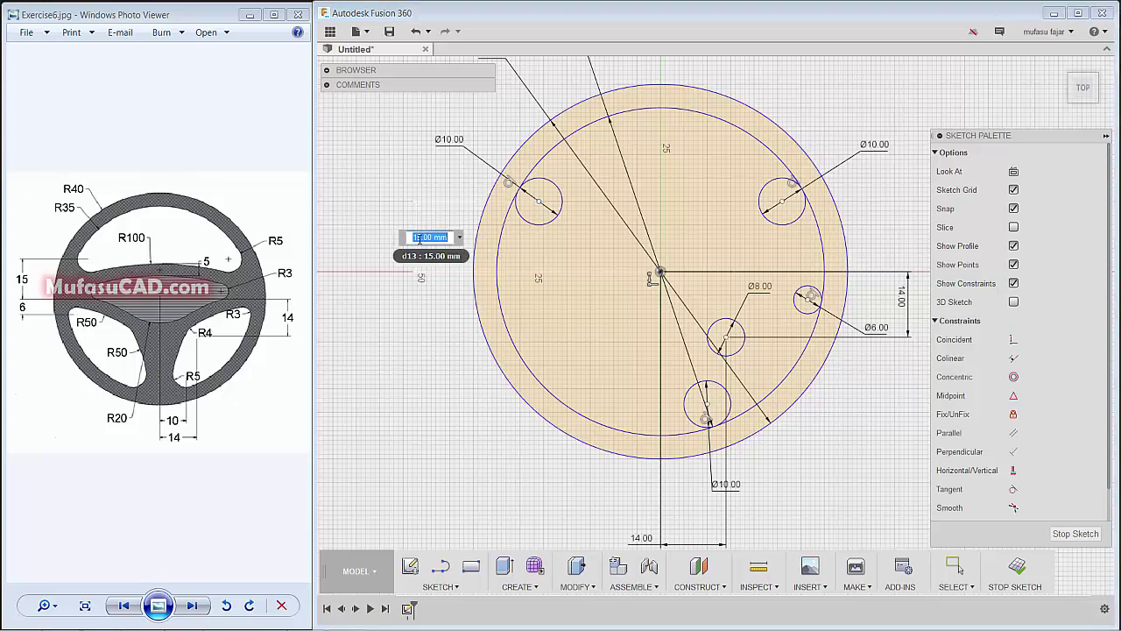
{"action": "key", "text": "Return"}
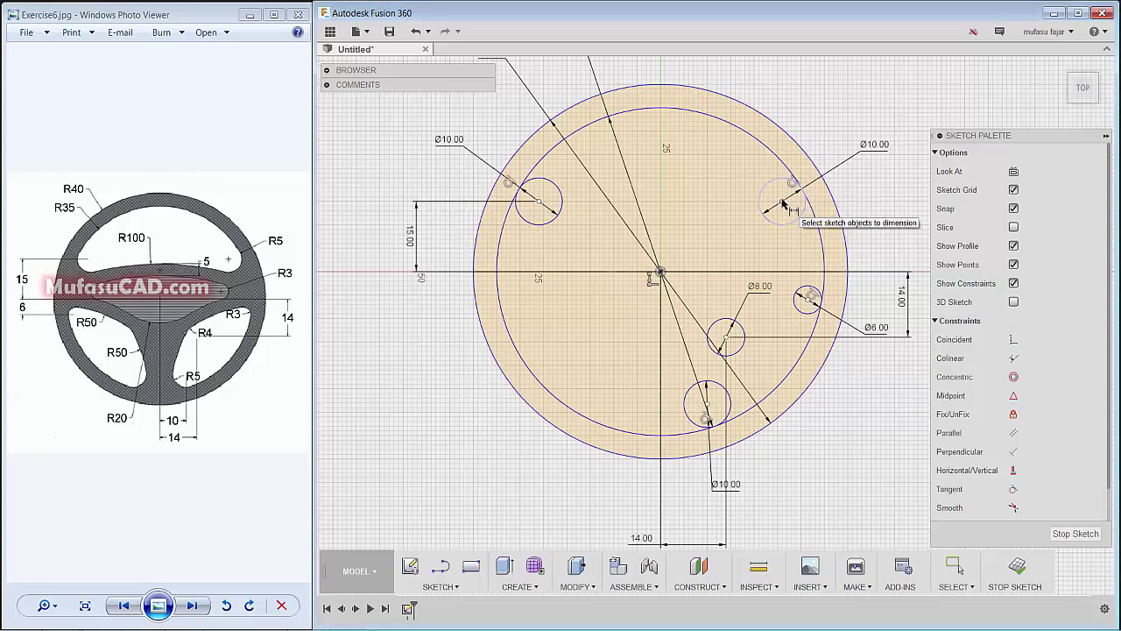
{"action": "left_click", "coordinate": [783, 203]}
{"action": "left_click", "coordinate": [661, 272]}
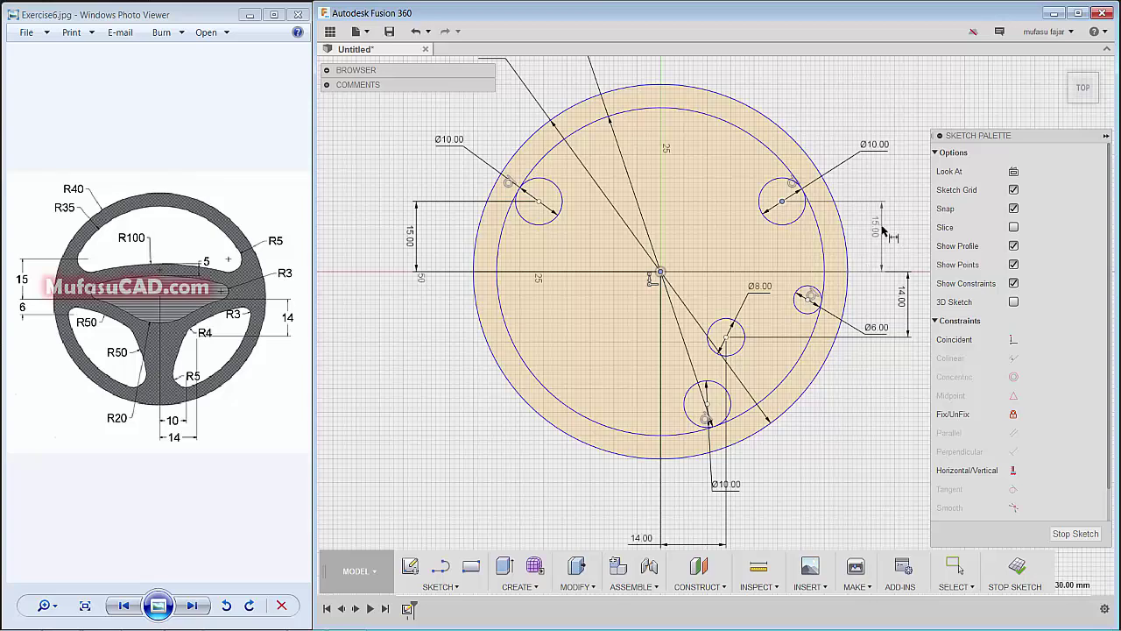
{"action": "left_click", "coordinate": [883, 232]}
{"action": "key", "text": "Return"}
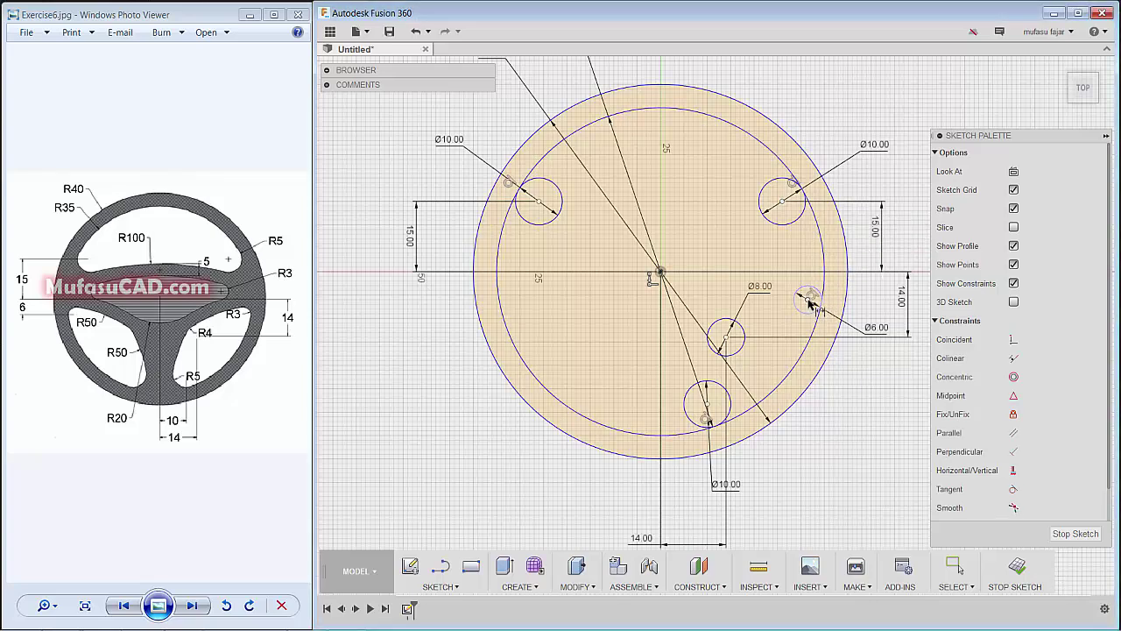
- Dimension the Ø6 circle 6 mm vertically and the bottom Ø10 circle 10 mm horizontally from centre
{"action": "left_click", "coordinate": [810, 303]}
{"action": "left_click", "coordinate": [661, 273]}
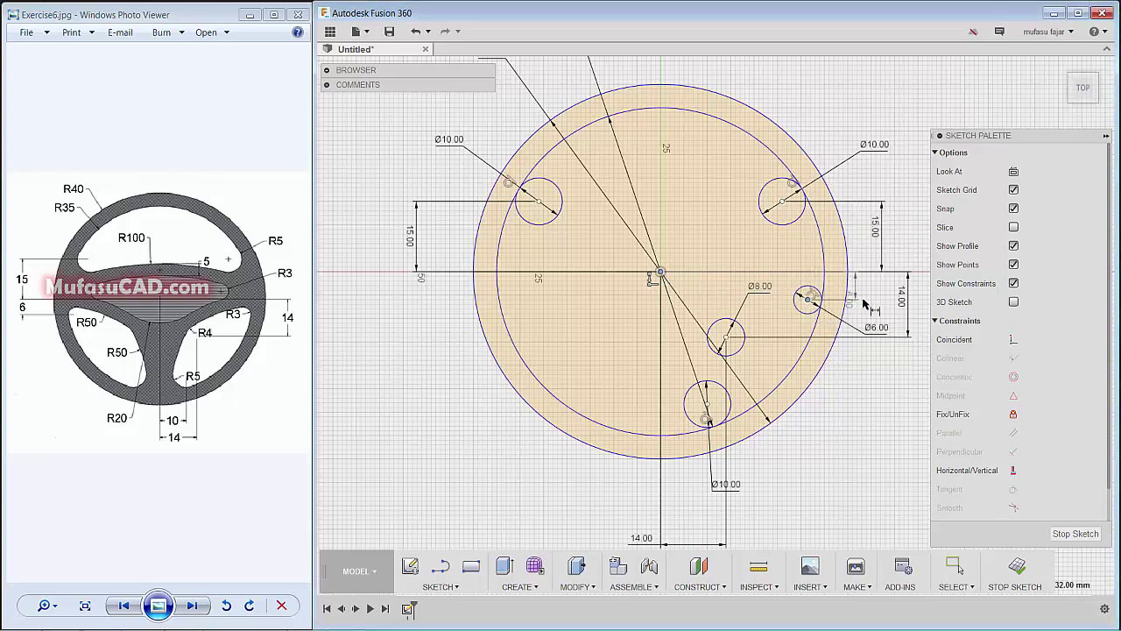
{"action": "left_click", "coordinate": [874, 298]}
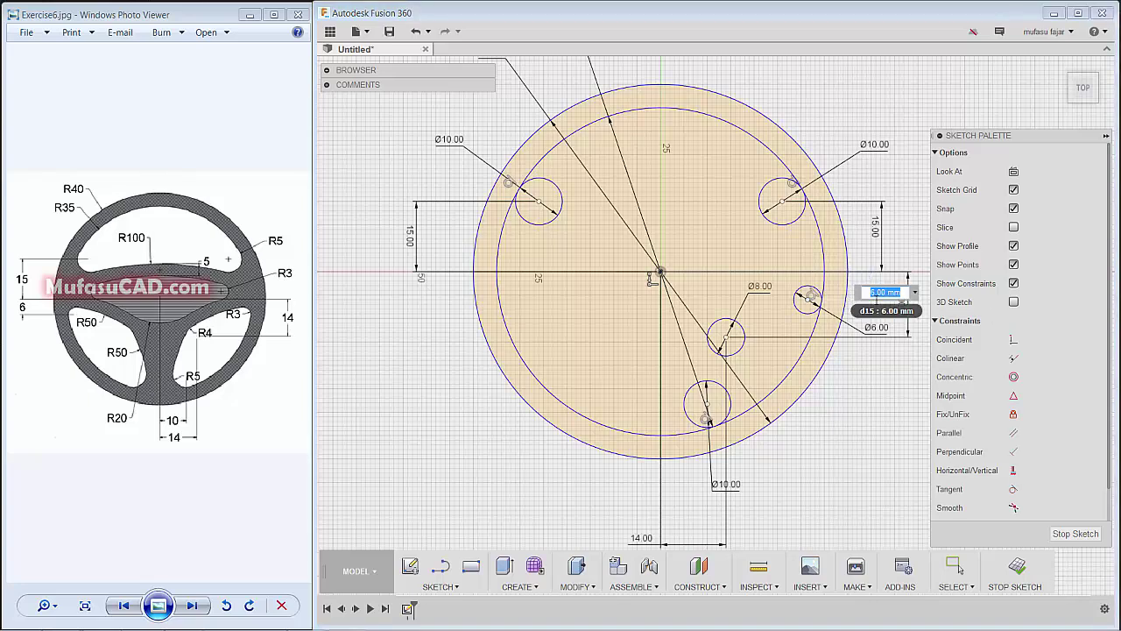
{"action": "key", "text": "Return"}
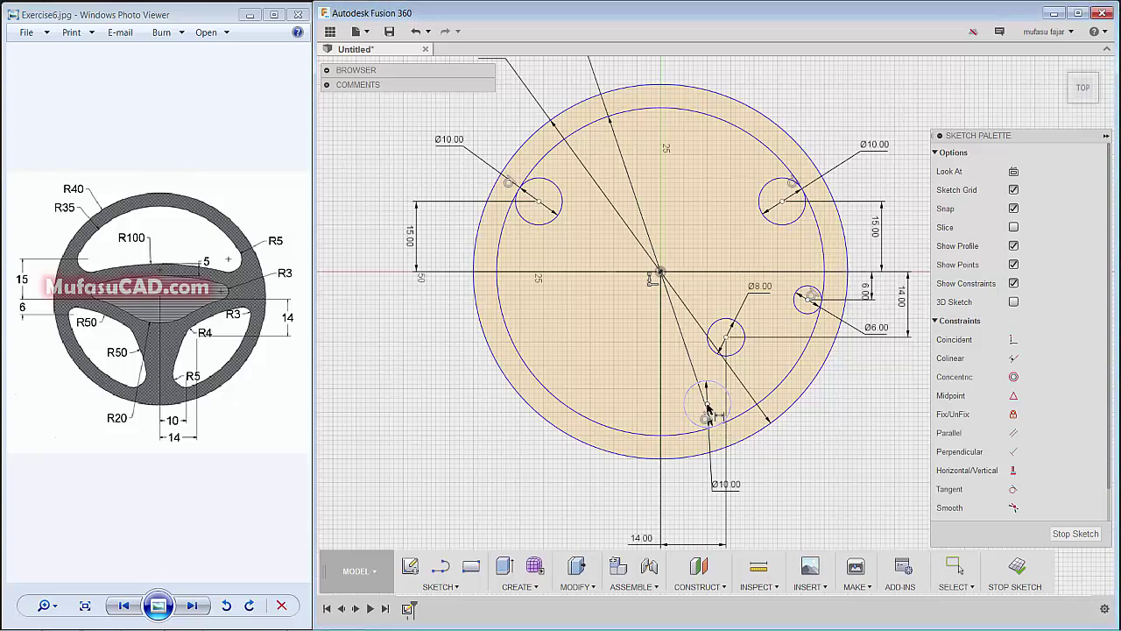
{"action": "left_click", "coordinate": [707, 406]}
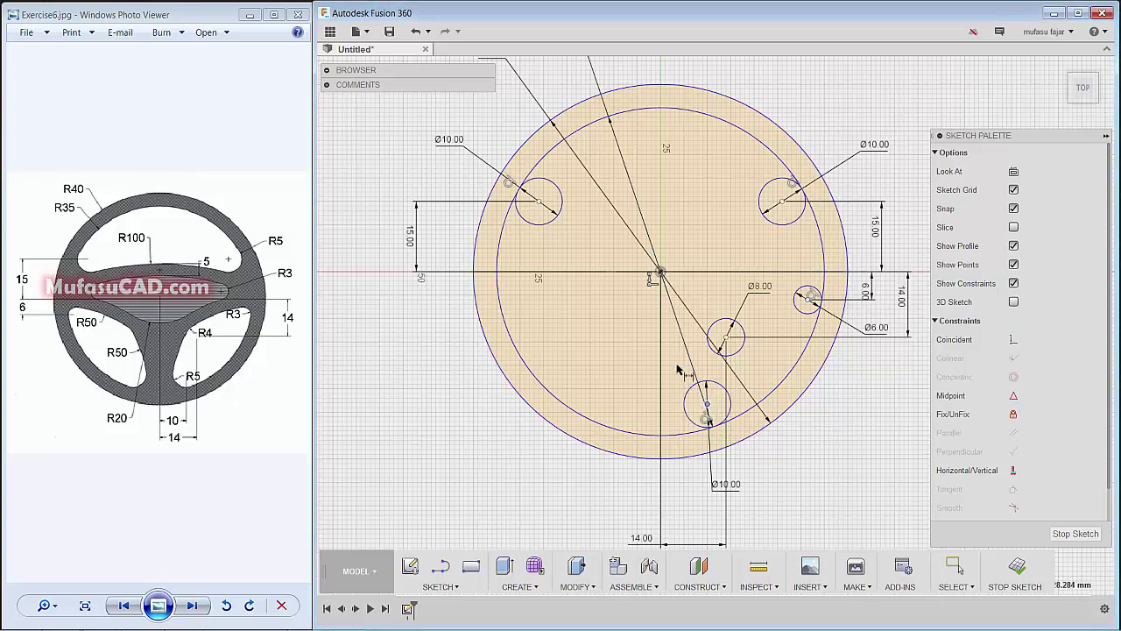
{"action": "left_click", "coordinate": [661, 272]}
{"action": "left_click", "coordinate": [689, 501]}
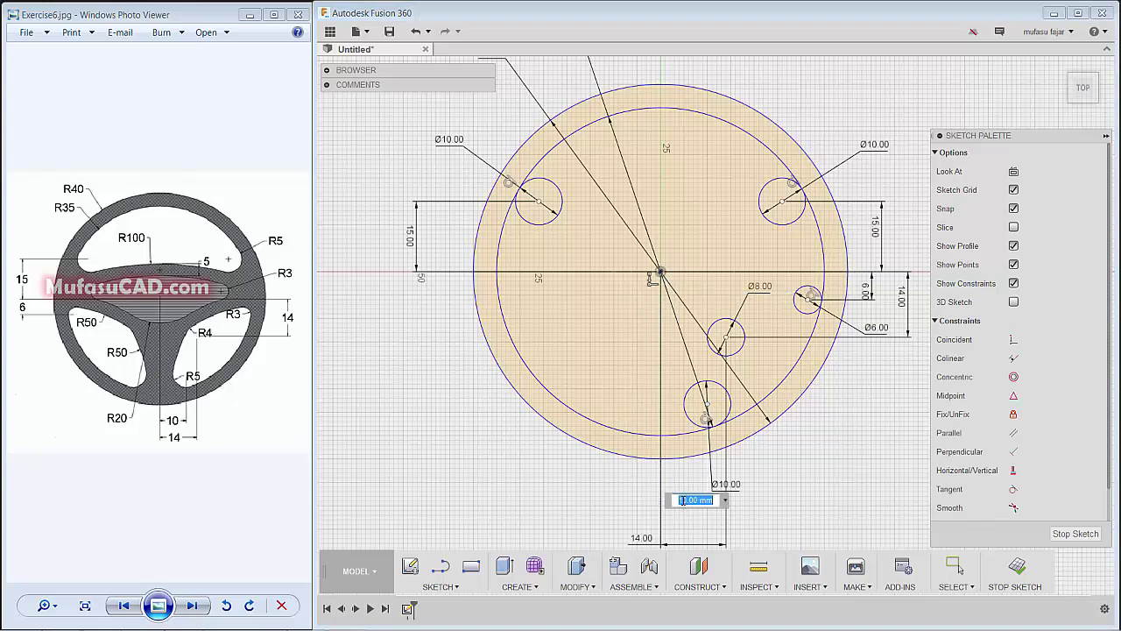
{"action": "key", "text": "Return"}
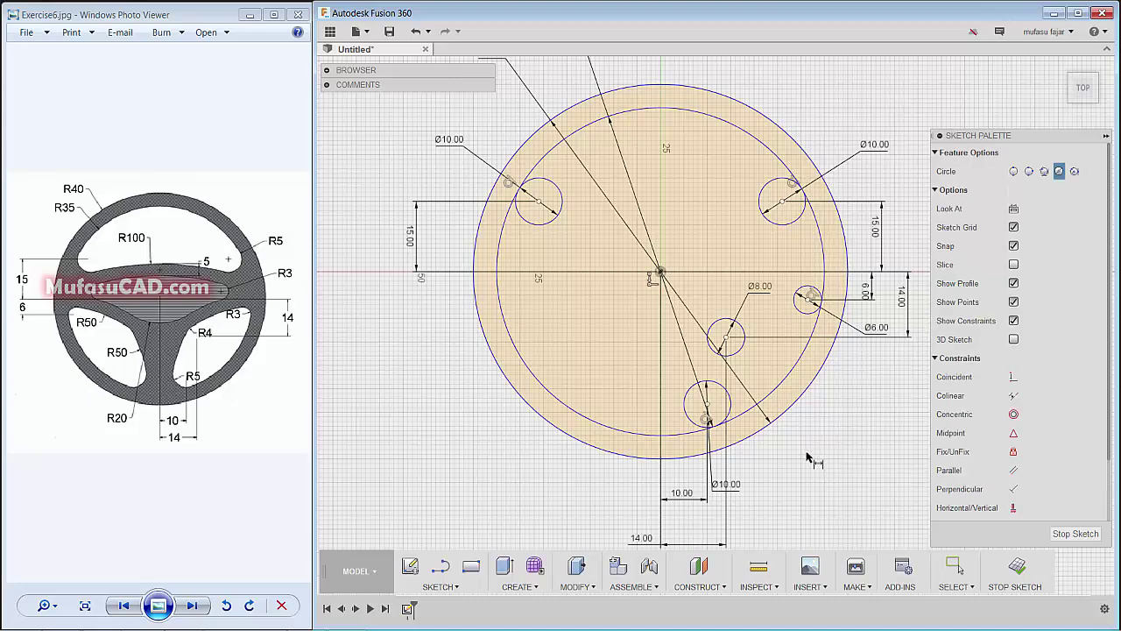
- Draw a circle centred below the hub and dimension it Ø200 mm
{"action": "key", "text": "c"}
{"action": "scroll", "coordinate": [806, 457], "scroll_direction": "down", "scroll_amount": 5}
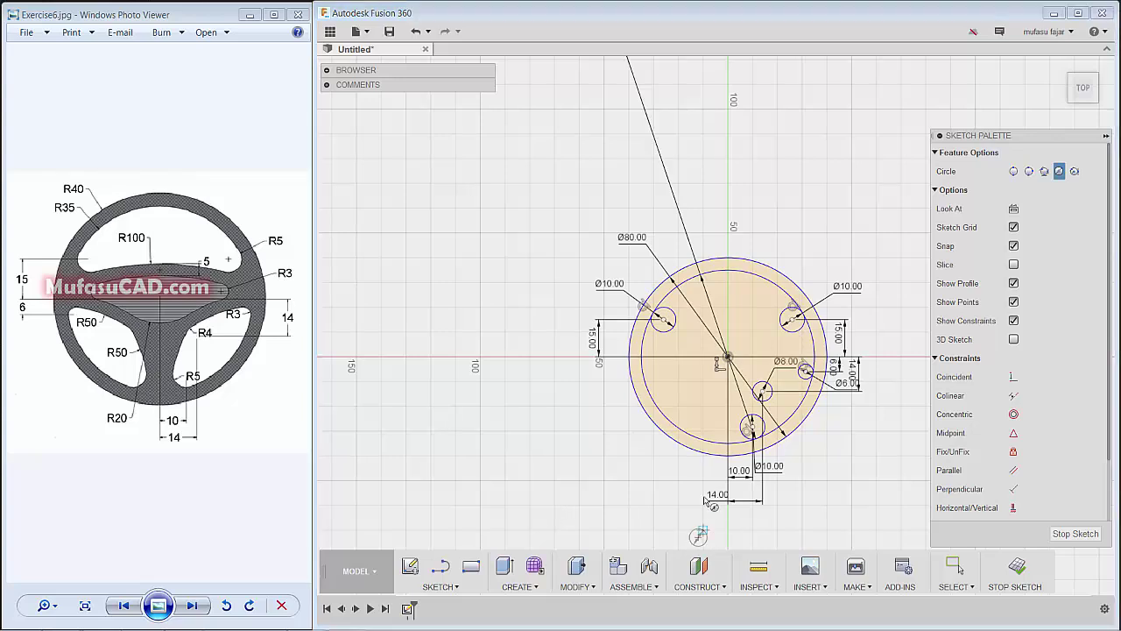
{"action": "left_click", "coordinate": [698, 536]}
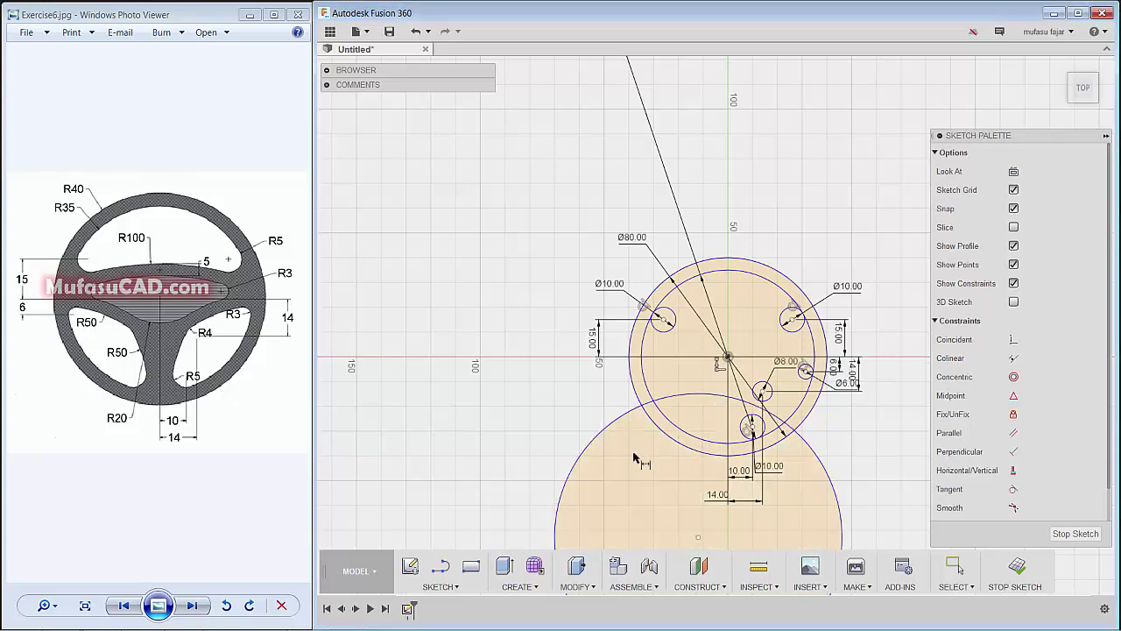
{"action": "key", "text": "d"}
{"action": "left_click", "coordinate": [598, 434]}
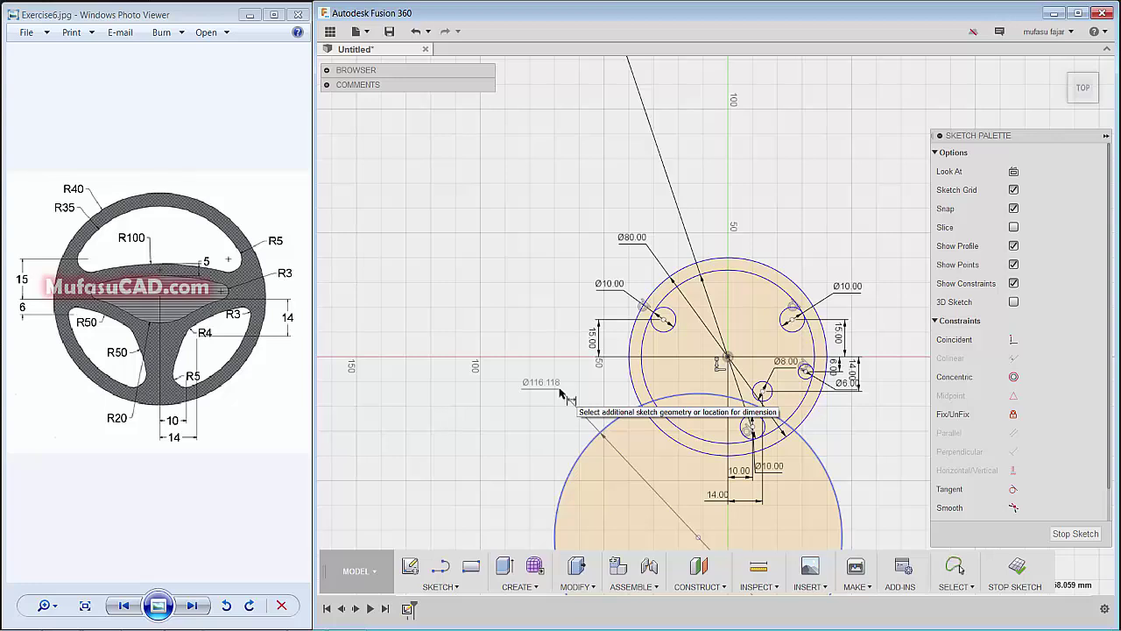
{"action": "left_click", "coordinate": [561, 394]}
{"action": "type", "text": "200"}
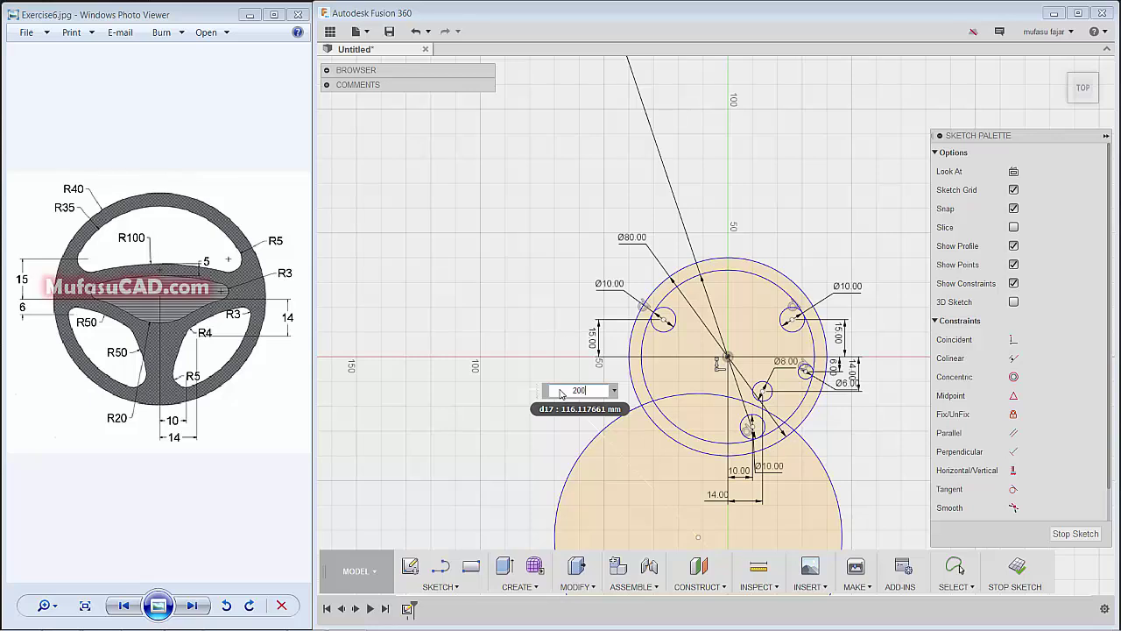
{"action": "key", "text": "Return"}
{"action": "scroll", "coordinate": [732, 357], "scroll_direction": "up", "scroll_amount": 1}
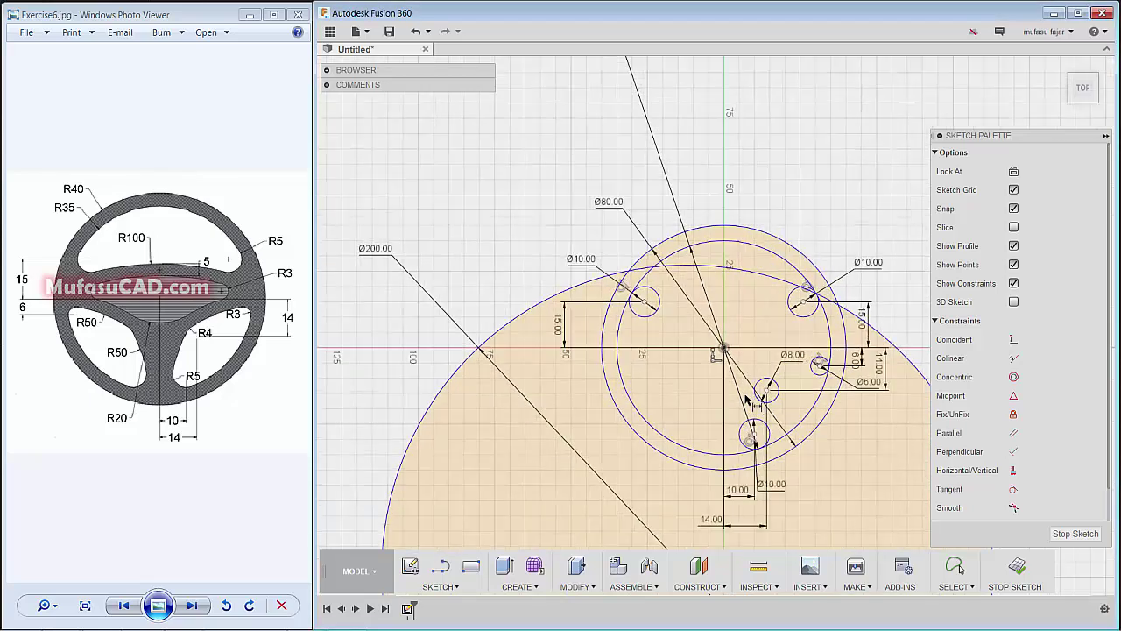
{"action": "scroll", "coordinate": [731, 357], "scroll_direction": "down", "scroll_amount": 3}
{"action": "key", "text": "Escape"}
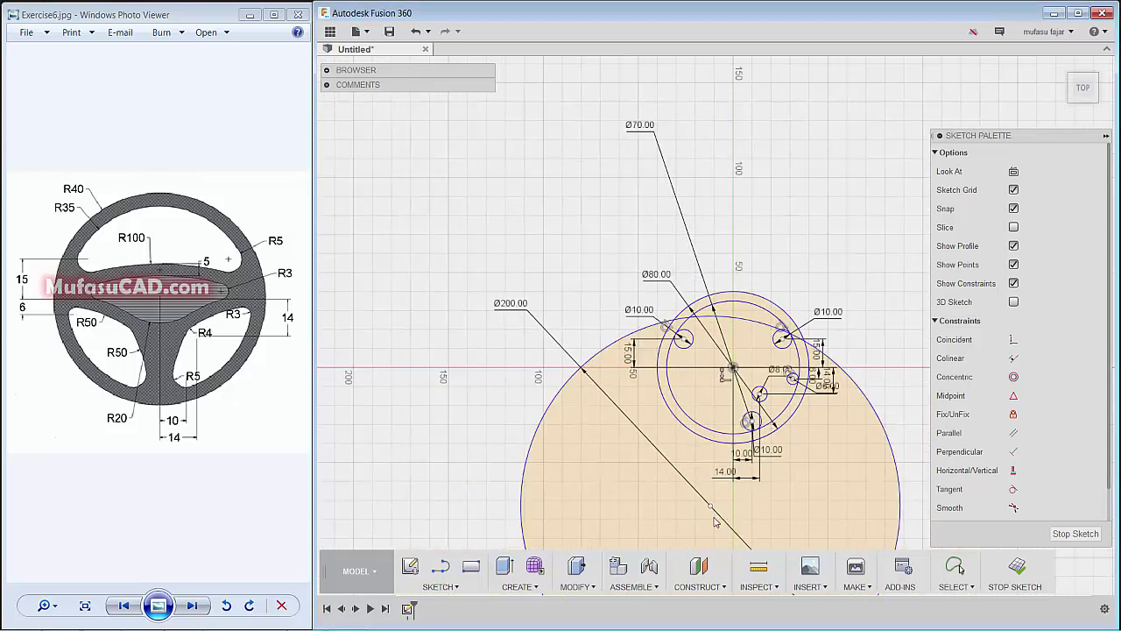
- Move the Ø200 circle's centre lower and begin making it tangent to the upper-left Ø10 circle
{"action": "left_click_drag", "start_coordinate": [712, 507], "coordinate": [714, 538]}
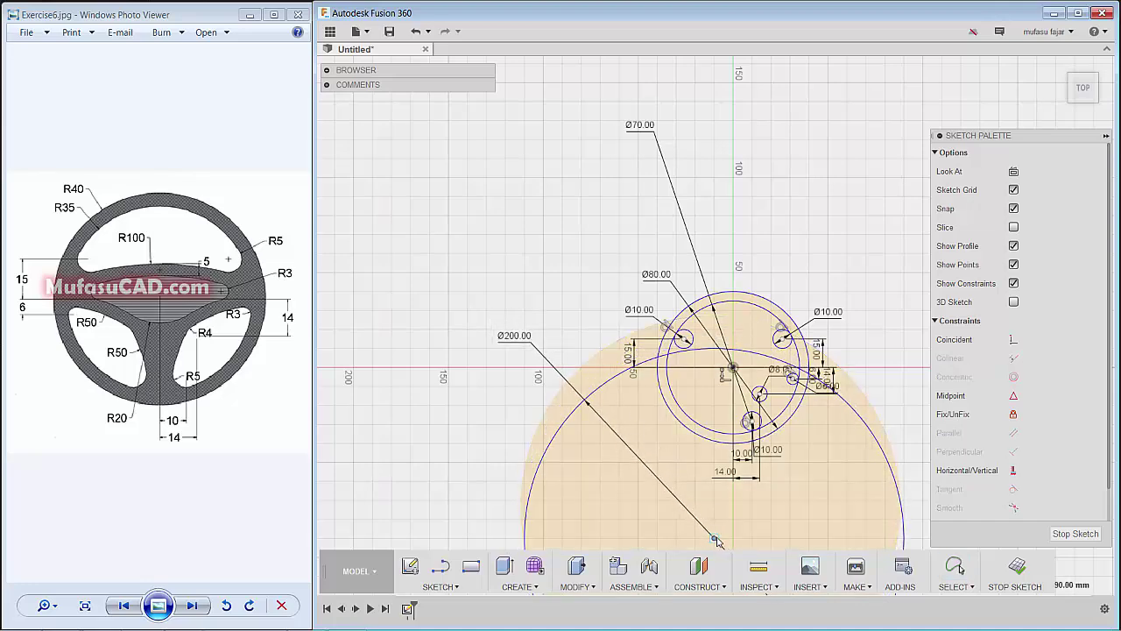
{"action": "scroll", "coordinate": [771, 352], "scroll_direction": "up", "scroll_amount": 1}
{"action": "scroll", "coordinate": [771, 352], "scroll_direction": "up", "scroll_amount": 3}
{"action": "scroll", "coordinate": [771, 352], "scroll_direction": "up", "scroll_amount": 2}
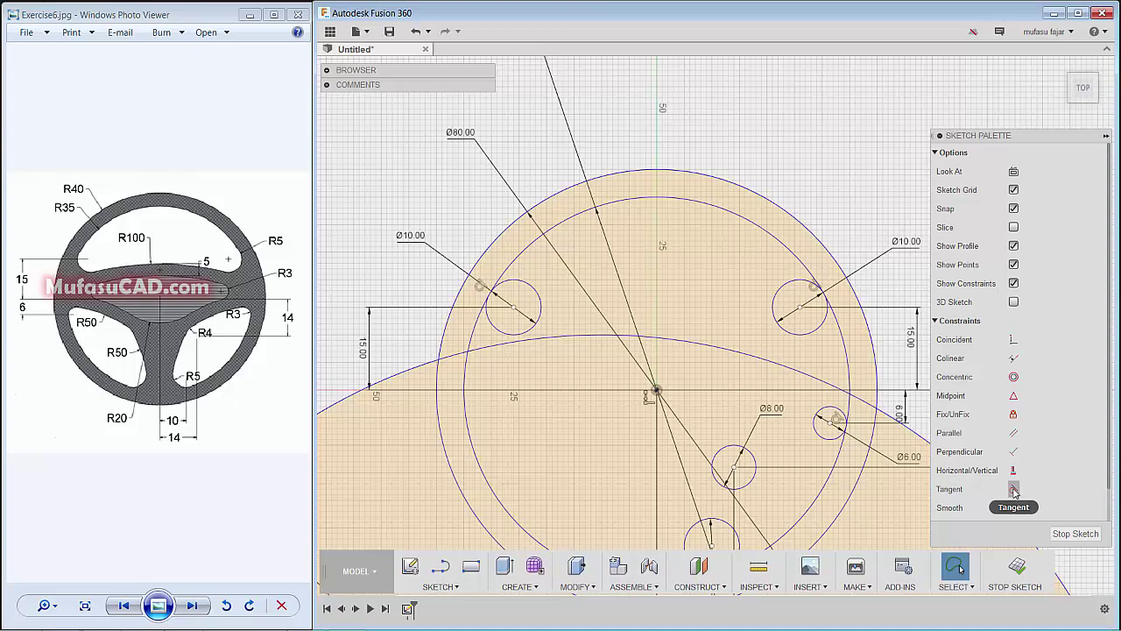
{"action": "left_click", "coordinate": [1013, 489]}
{"action": "left_click", "coordinate": [559, 339]}
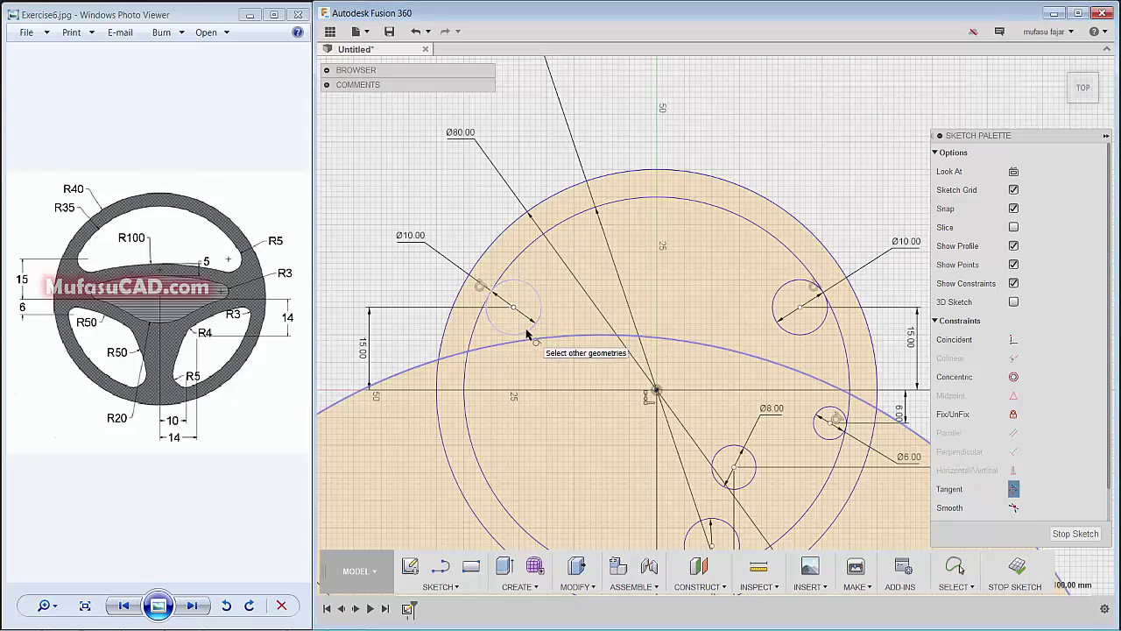
- Make the large arc tangent to both upper Ø10 circles
{"action": "left_click", "coordinate": [531, 325]}
{"action": "left_click", "coordinate": [748, 352]}
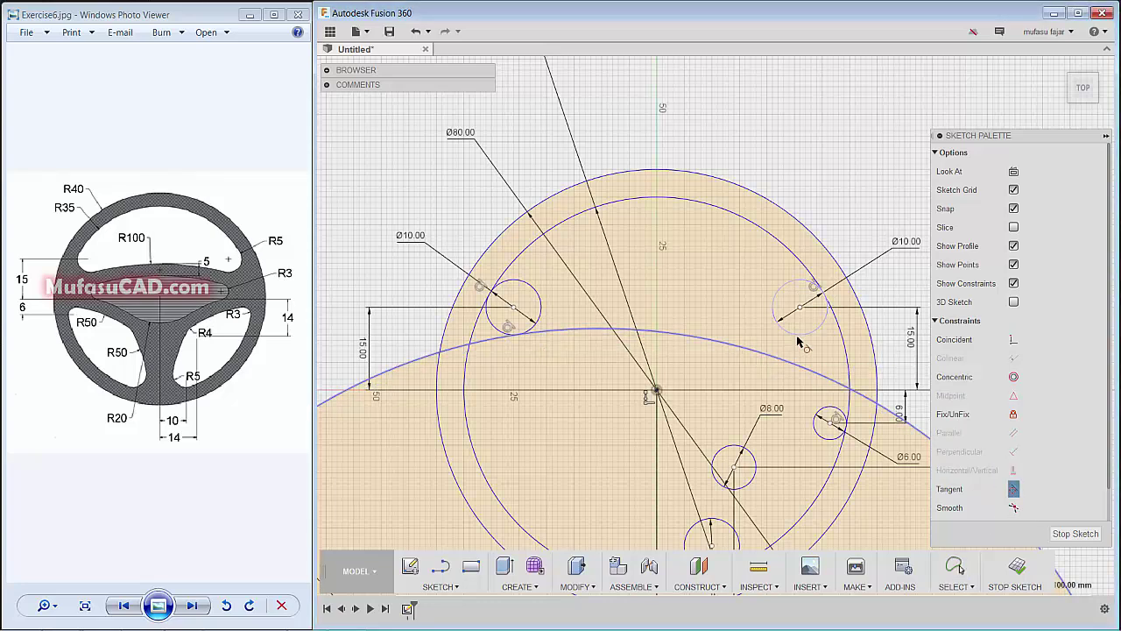
{"action": "left_click", "coordinate": [797, 335]}
{"action": "scroll", "coordinate": [703, 350], "scroll_direction": "down", "scroll_amount": 1}
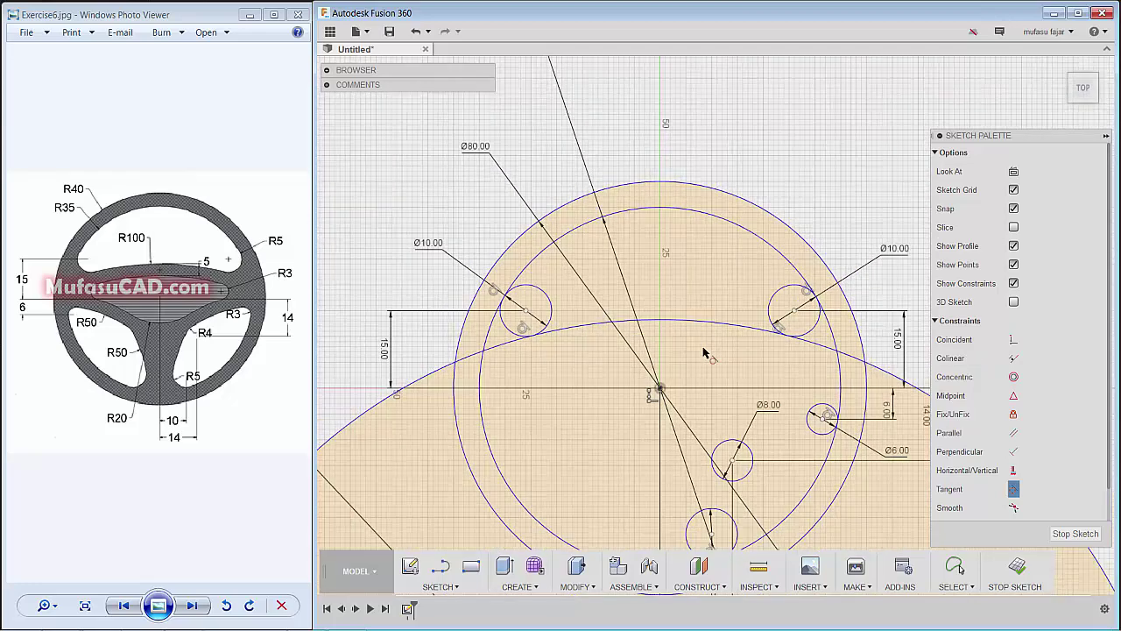
{"action": "scroll", "coordinate": [703, 350], "scroll_direction": "down", "scroll_amount": 2}
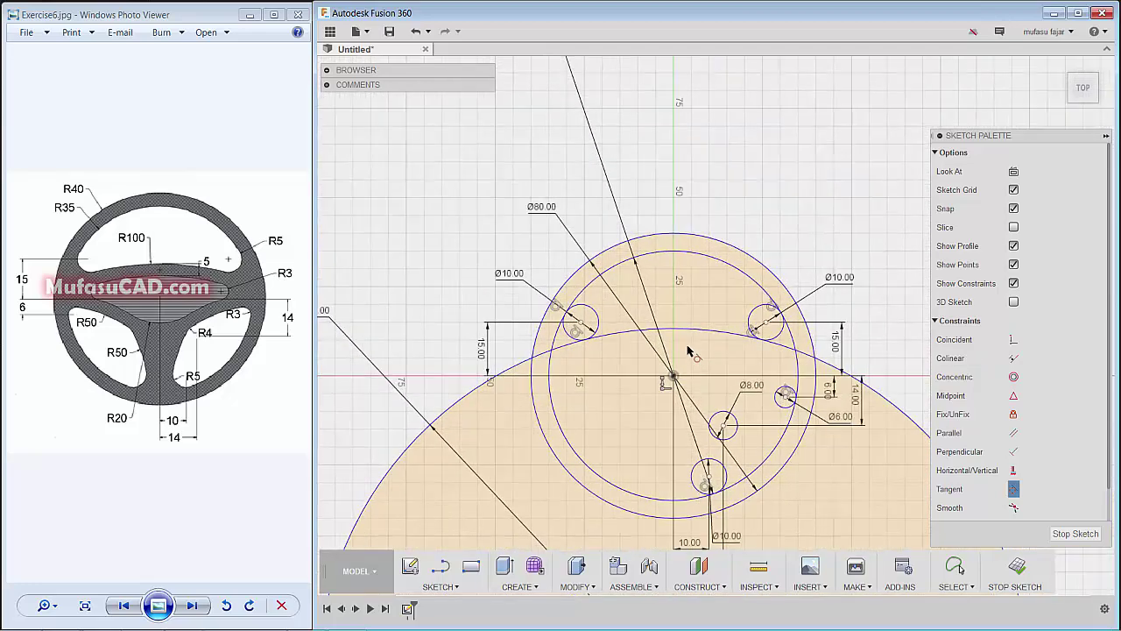
- Trim the leftover small-circle pieces and excess arc segment at the upper cutout corners
{"action": "left_click", "coordinate": [600, 312]}
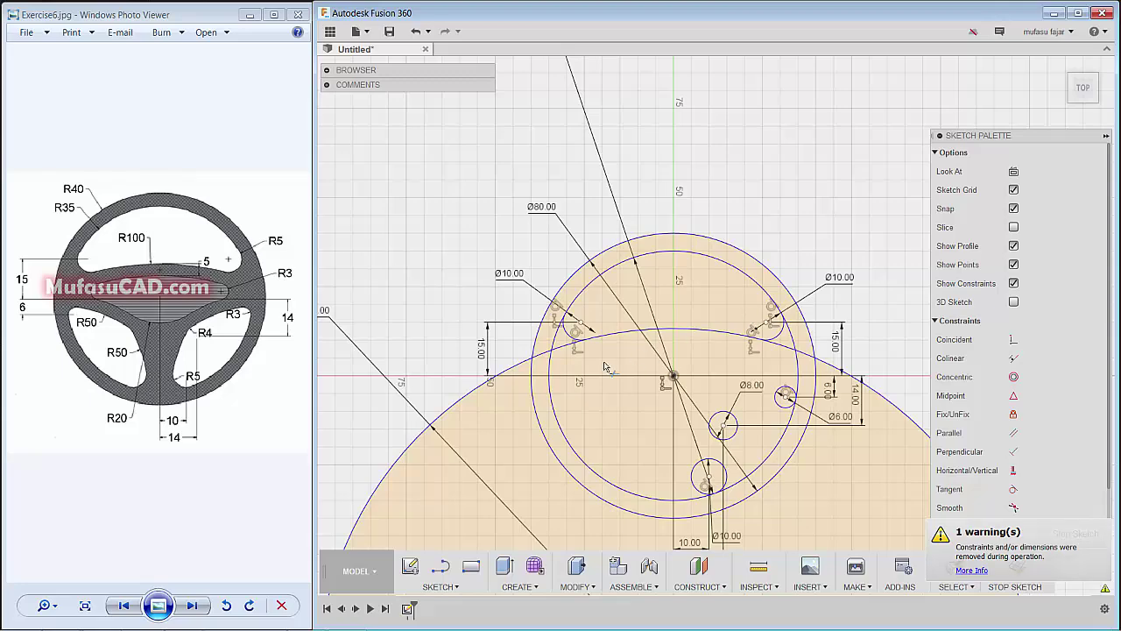
{"action": "scroll", "coordinate": [604, 367], "scroll_direction": "up", "scroll_amount": 2}
{"action": "scroll", "coordinate": [575, 357], "scroll_direction": "up", "scroll_amount": 2}
{"action": "left_click", "coordinate": [582, 344]}
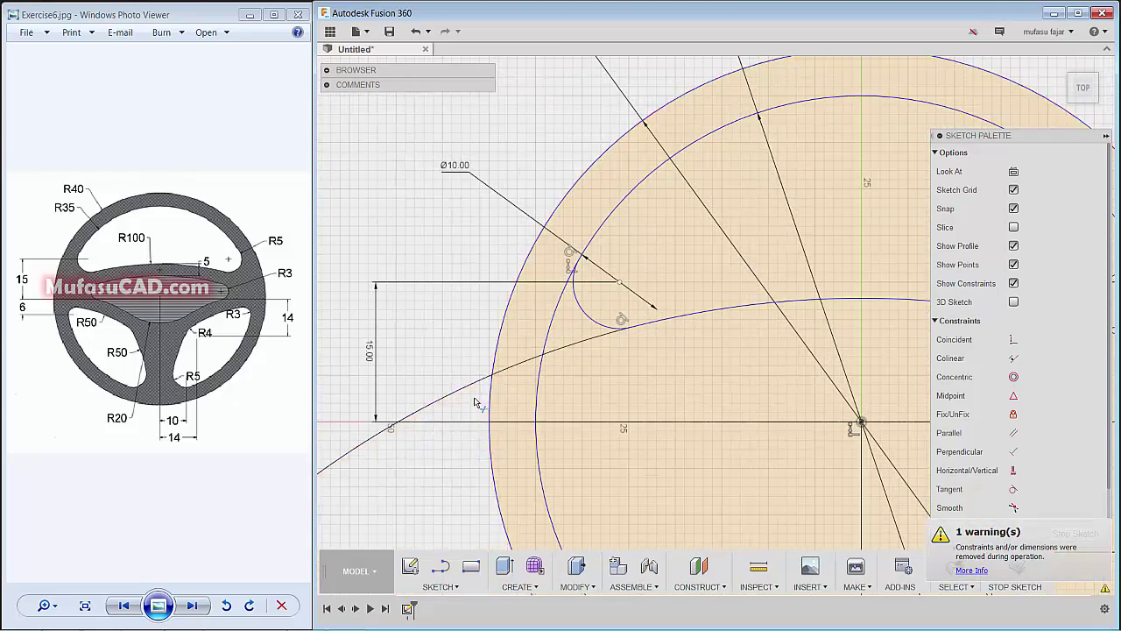
{"action": "scroll", "coordinate": [634, 371], "scroll_direction": "down", "scroll_amount": 5}
{"action": "middle_click_drag", "start_coordinate": [858, 388], "coordinate": [570, 349]}
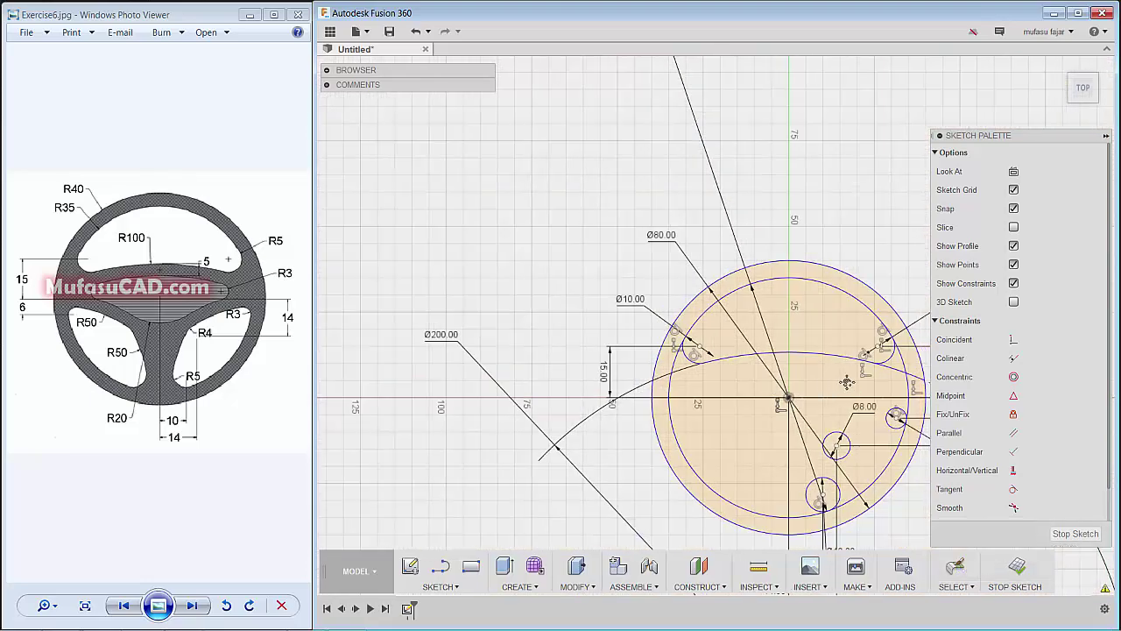
{"action": "scroll", "coordinate": [619, 334], "scroll_direction": "up", "scroll_amount": 3}
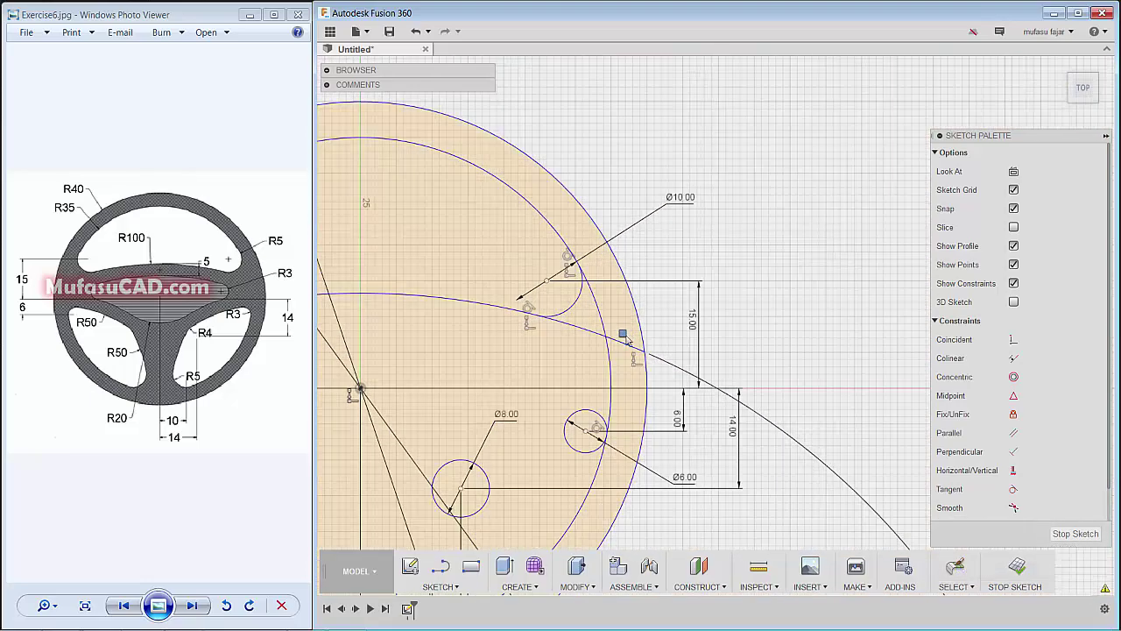
{"action": "left_click", "coordinate": [623, 335]}
{"action": "scroll", "coordinate": [578, 346], "scroll_direction": "up", "scroll_amount": 1}
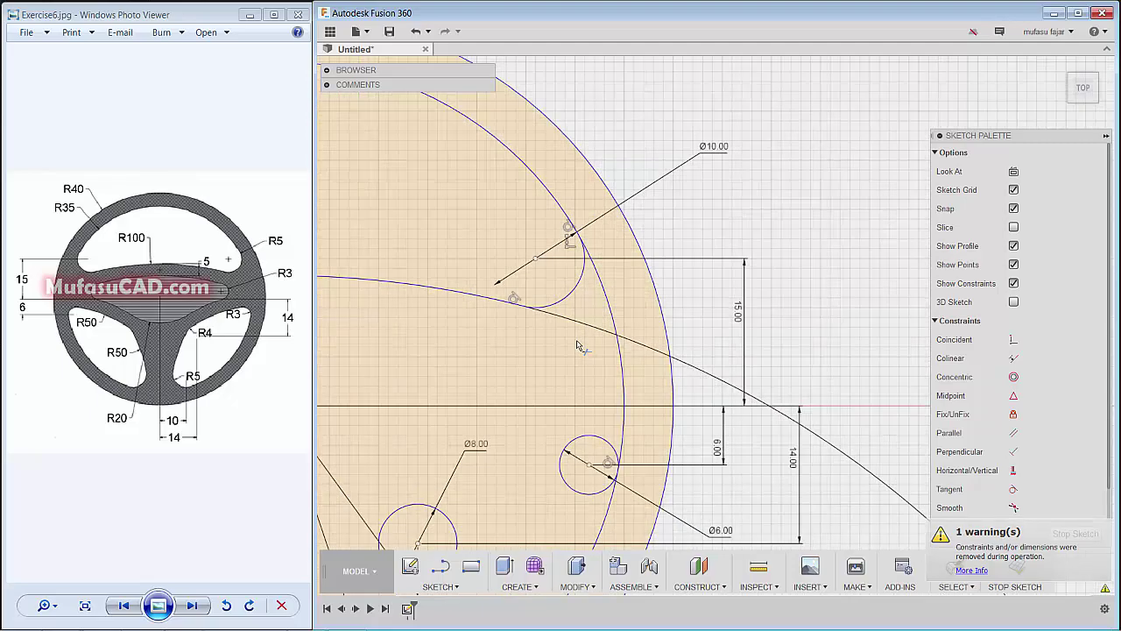
{"action": "scroll", "coordinate": [578, 346], "scroll_direction": "down", "scroll_amount": 8}
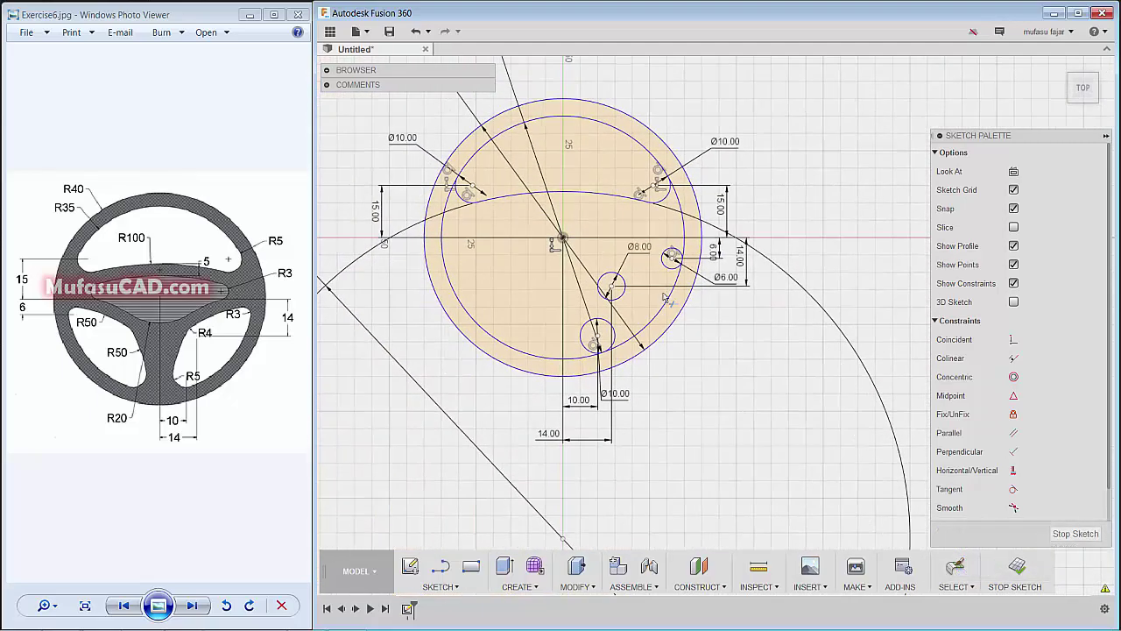
- Draw a new circle right of the wheel and dimension it to Ø50 mm
{"action": "key", "text": "c"}
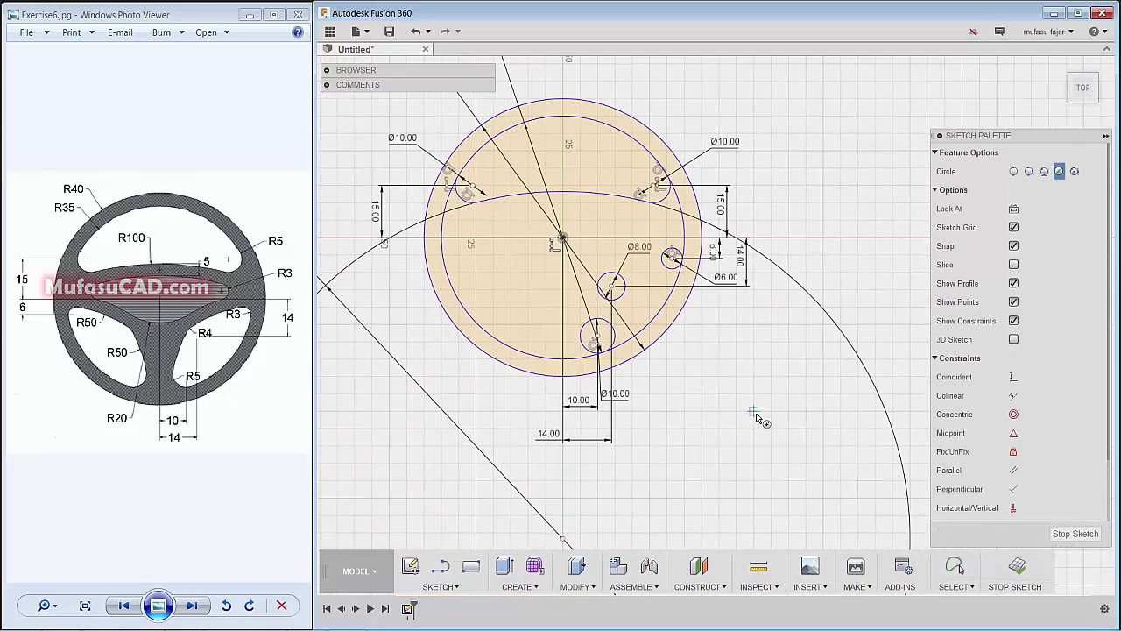
{"action": "left_click", "coordinate": [754, 410]}
{"action": "left_click", "coordinate": [754, 342]}
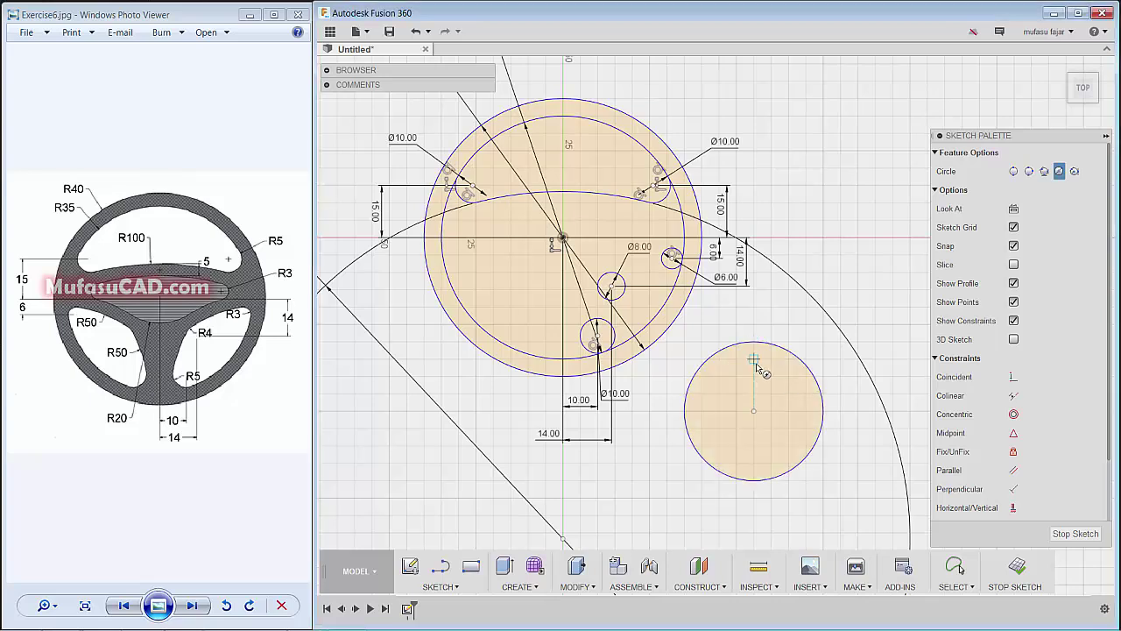
{"action": "key", "text": "s"}
{"action": "key", "text": "Escape"}
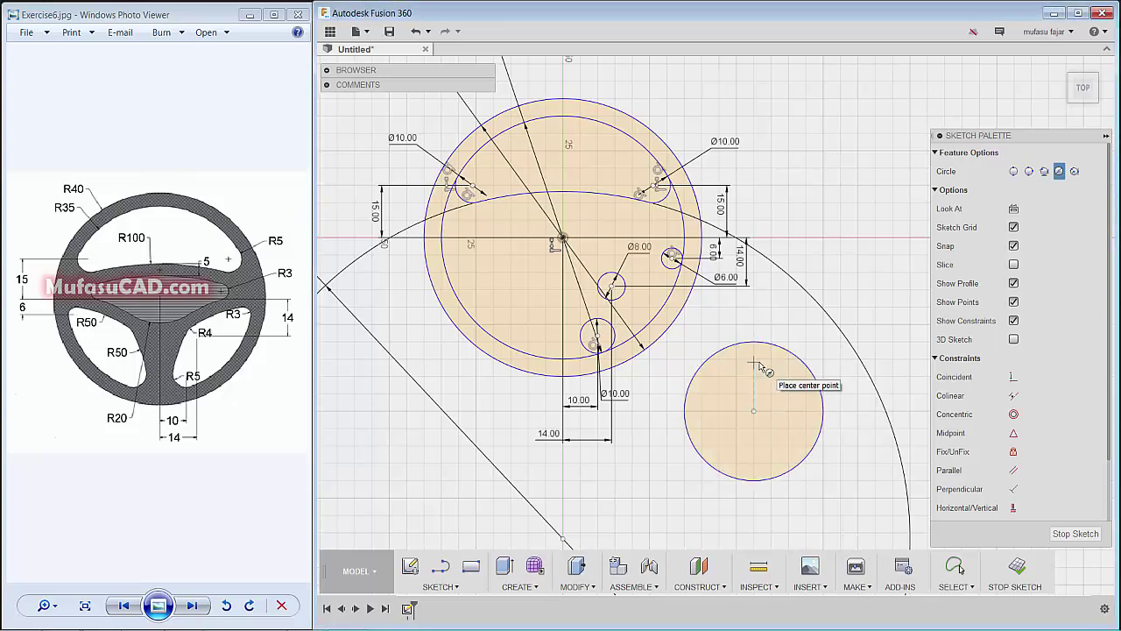
{"action": "key", "text": "d"}
{"action": "left_click", "coordinate": [776, 346]}
{"action": "left_click", "coordinate": [791, 326]}
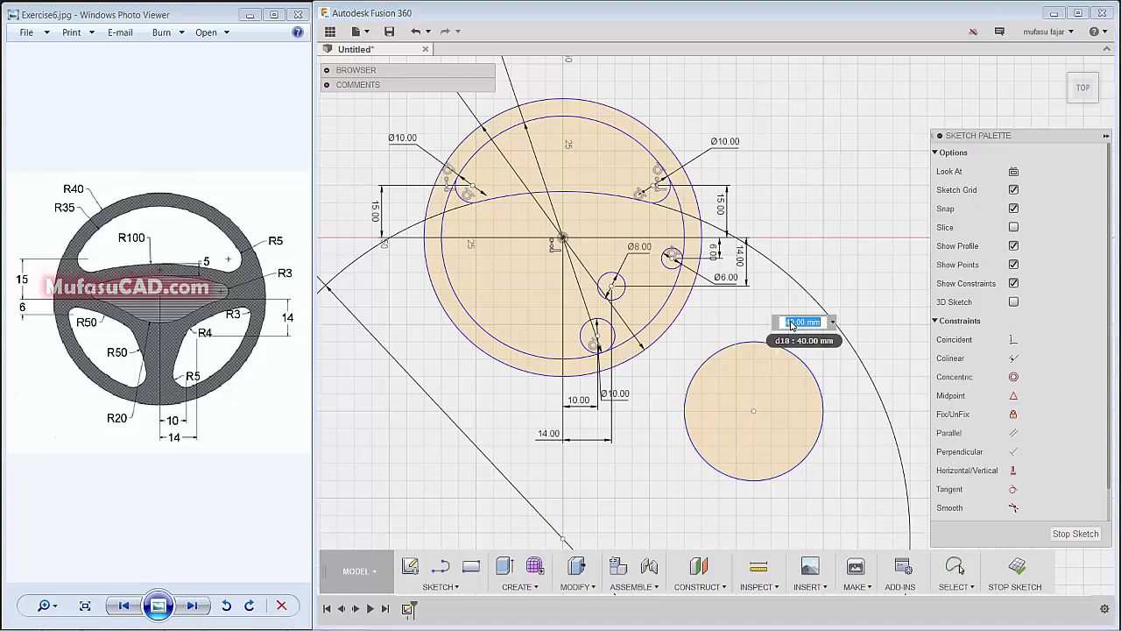
{"action": "key", "text": "Return"}
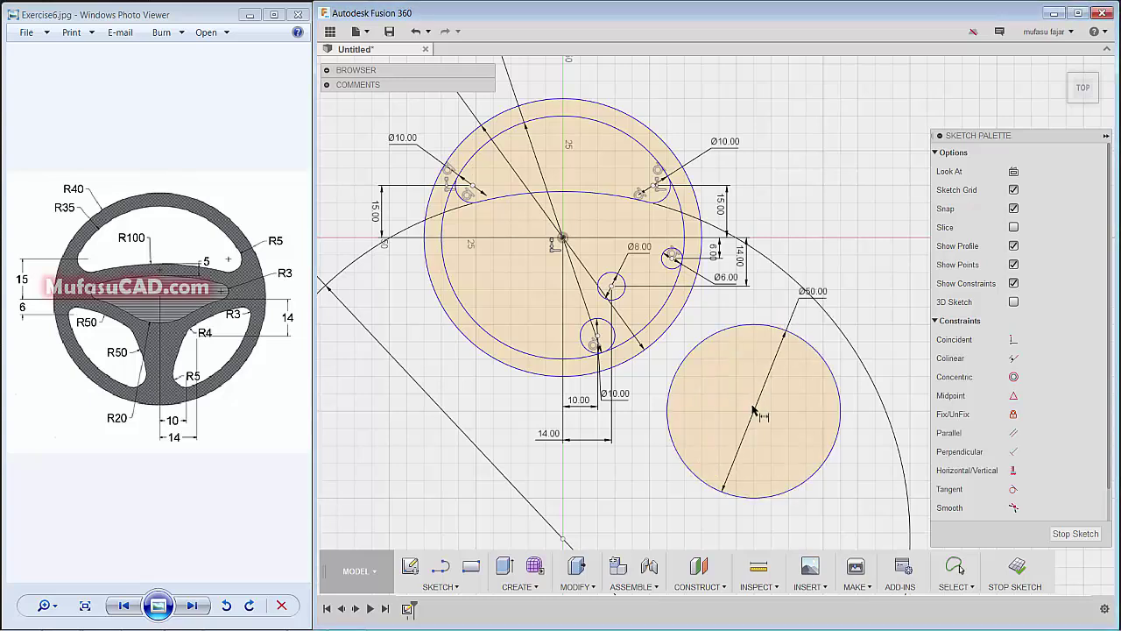
{"action": "key", "text": "Escape"}
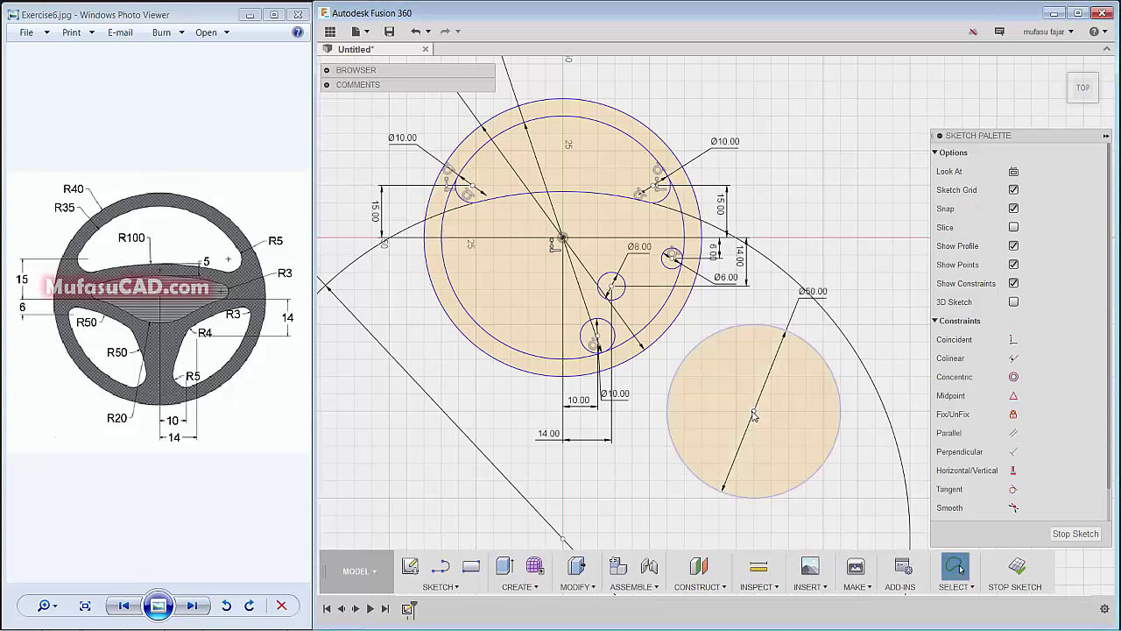
- Move the Ø50 circle toward the spokes and make it tangent to the lower Ø10 and Ø8 circles
{"action": "left_click_drag", "start_coordinate": [751, 408], "coordinate": [639, 350]}
{"action": "scroll", "coordinate": [605, 301], "scroll_direction": "up", "scroll_amount": 4}
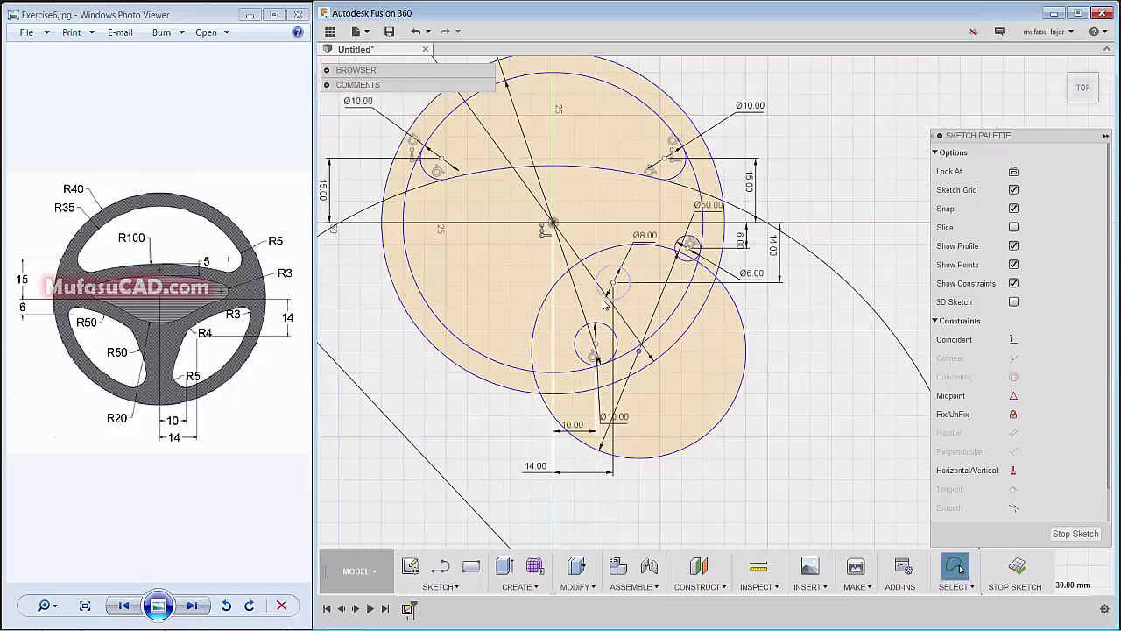
{"action": "scroll", "coordinate": [605, 301], "scroll_direction": "up", "scroll_amount": 3}
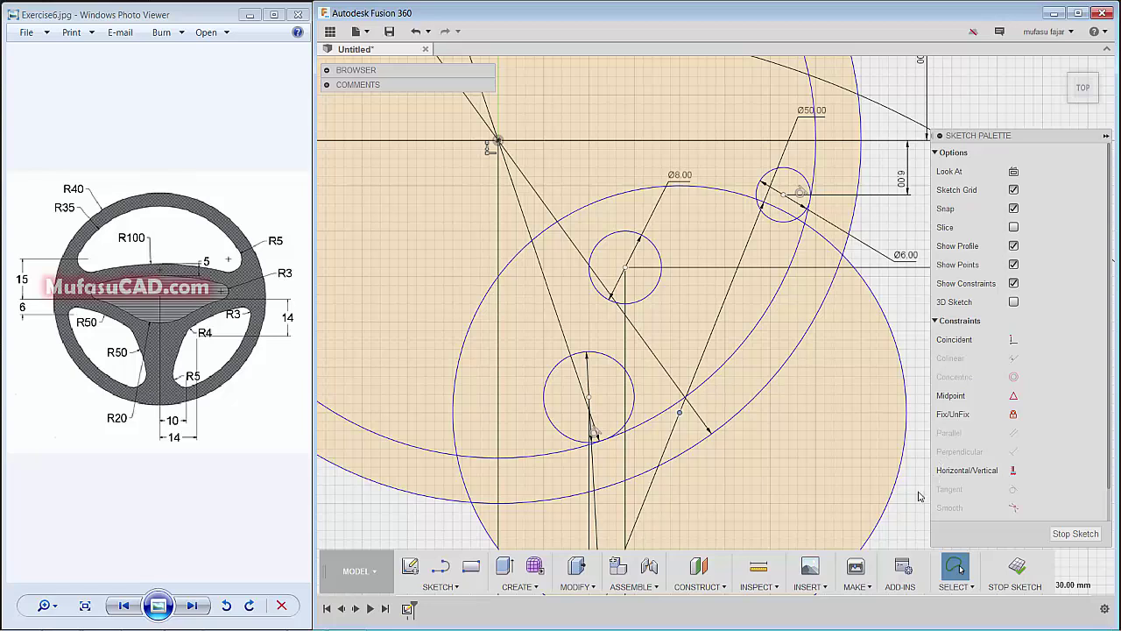
{"action": "left_click", "coordinate": [1014, 488]}
{"action": "left_click", "coordinate": [1014, 488]}
{"action": "left_click", "coordinate": [543, 385]}
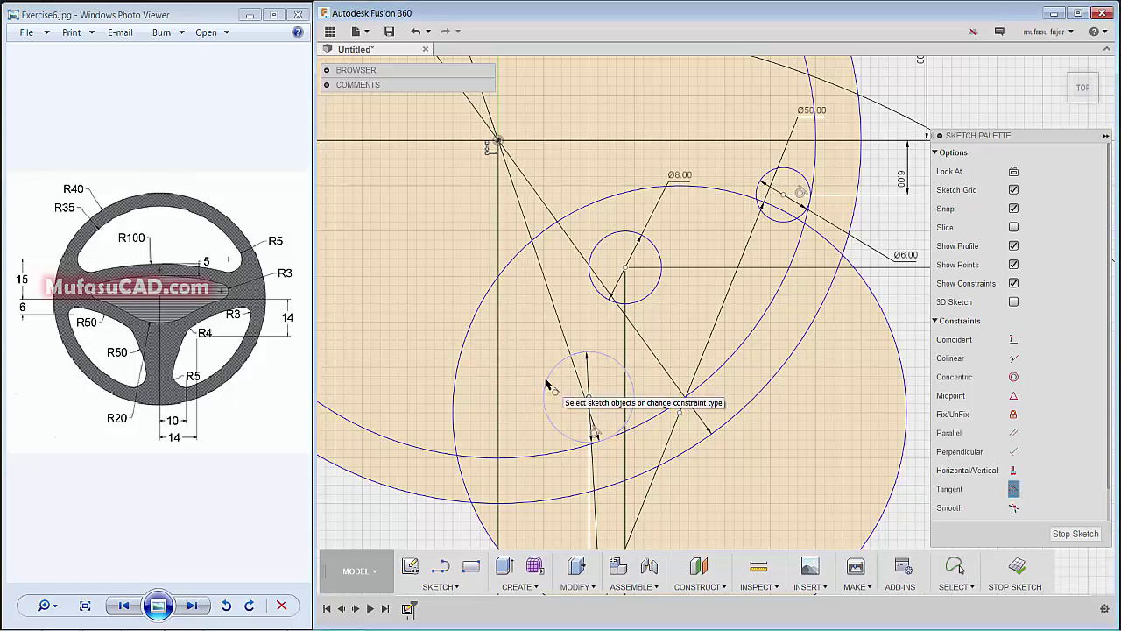
{"action": "left_click", "coordinate": [467, 352]}
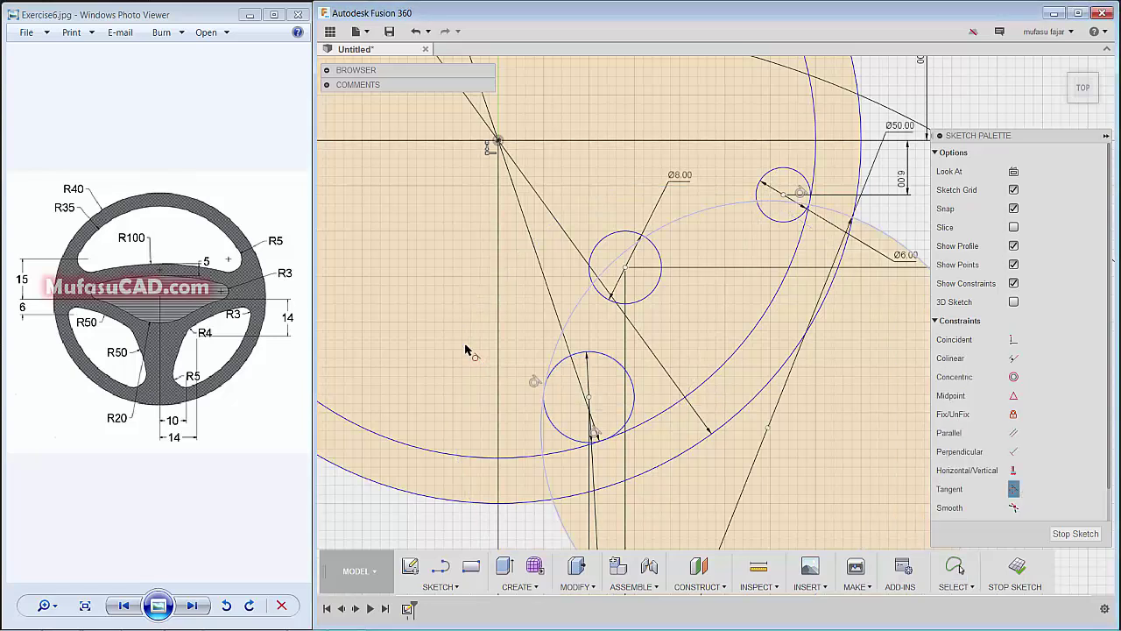
{"action": "left_click", "coordinate": [598, 254]}
{"action": "left_click", "coordinate": [605, 270]}
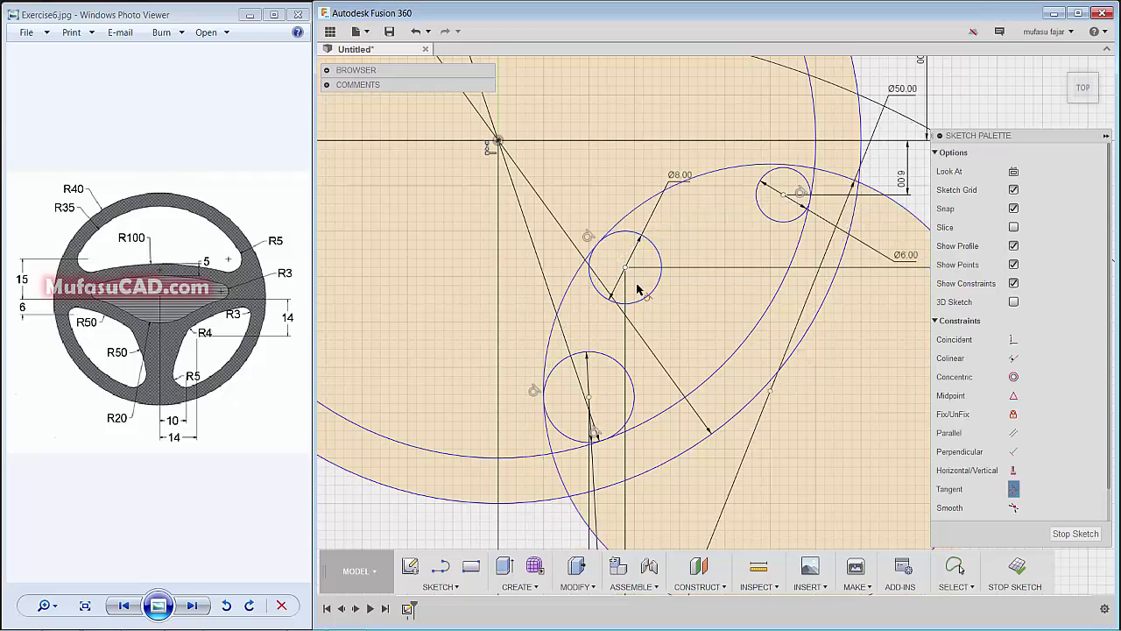
{"action": "scroll", "coordinate": [659, 300], "scroll_direction": "up", "scroll_amount": 2}
{"action": "scroll", "coordinate": [659, 300], "scroll_direction": "down", "scroll_amount": 2}
{"action": "scroll", "coordinate": [689, 313], "scroll_direction": "down", "scroll_amount": 1}
- Trim the arc between the Ø8 and Ø6 circles and the Ø50 circle's right-hand part
{"action": "key", "text": "t"}
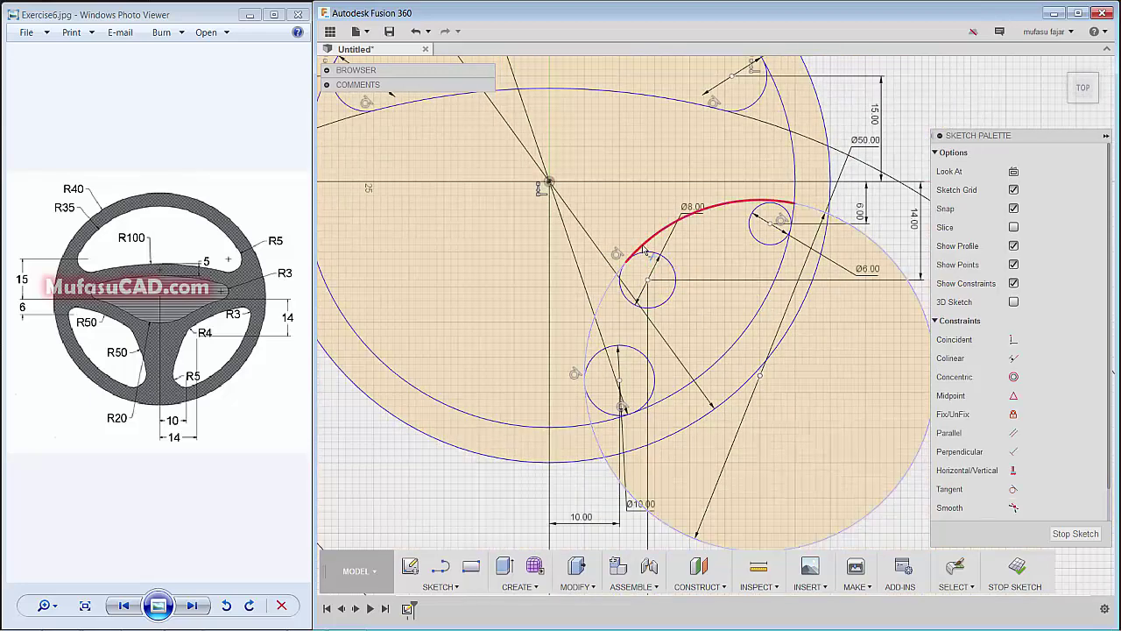
{"action": "left_click", "coordinate": [655, 247]}
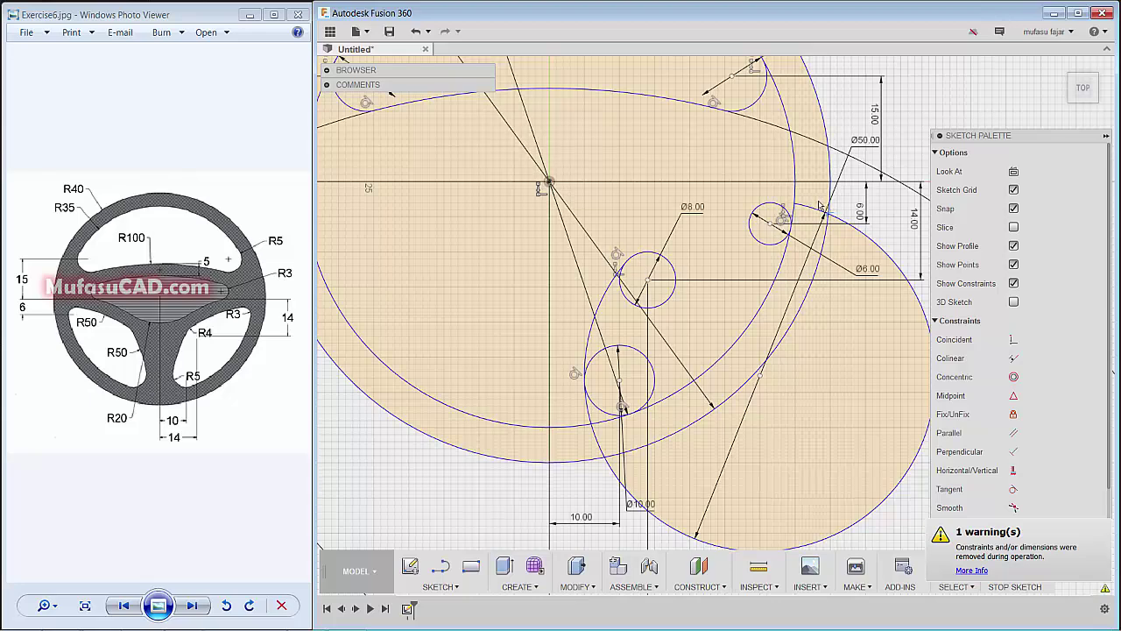
{"action": "left_click", "coordinate": [910, 253]}
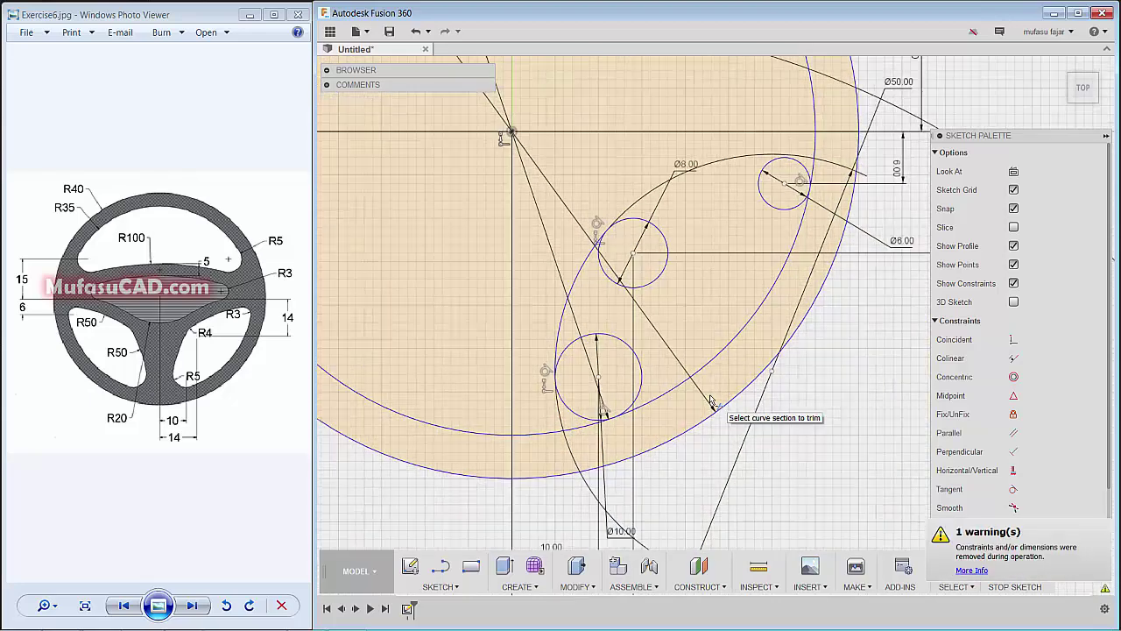
{"action": "scroll", "coordinate": [721, 403], "scroll_direction": "down", "scroll_amount": 3}
{"action": "scroll", "coordinate": [786, 406], "scroll_direction": "down", "scroll_amount": 1}
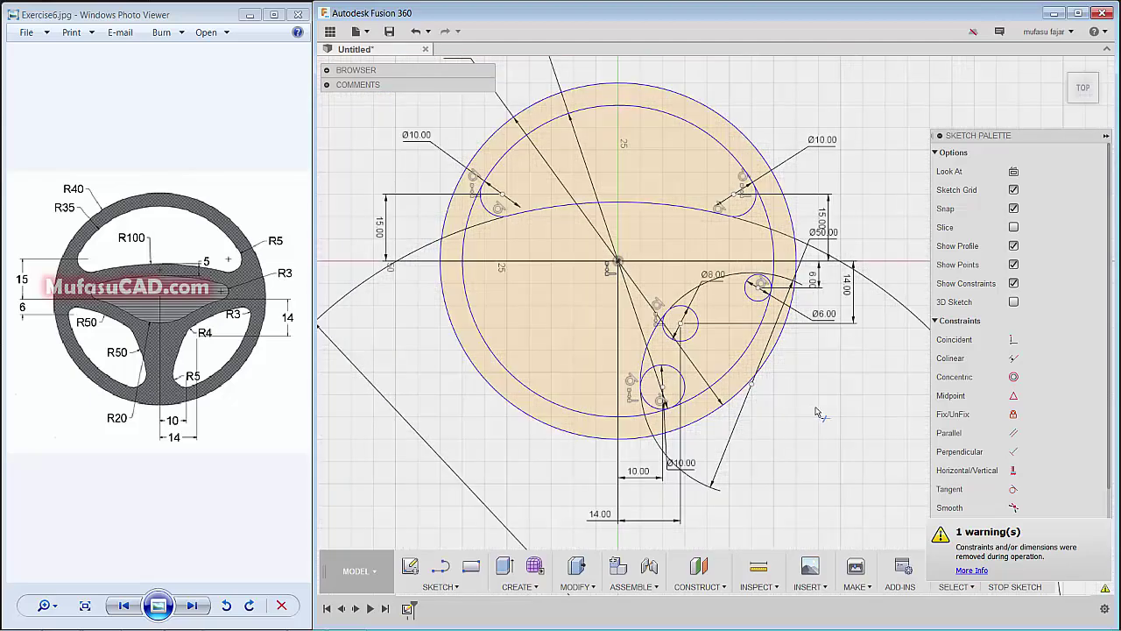
- Draw a second circle below-right of the wheel, dimension it Ø50, and move it near the spokes
{"action": "key", "text": "c"}
{"action": "left_click", "coordinate": [841, 506]}
{"action": "type", "text": "45"}
{"action": "key", "text": "Return"}
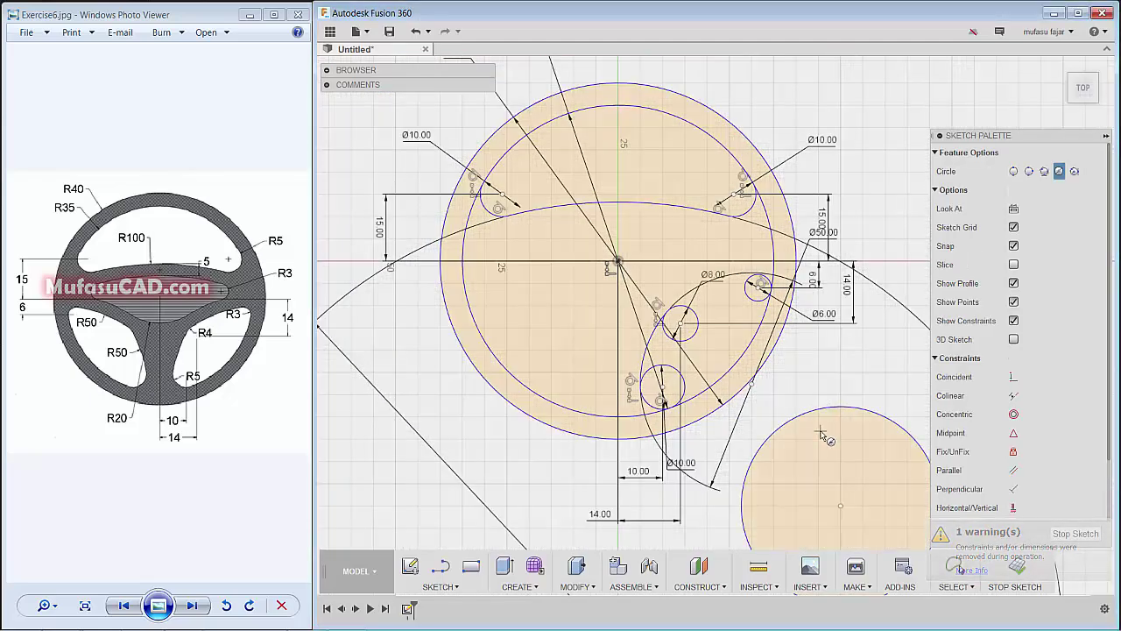
{"action": "key", "text": "d"}
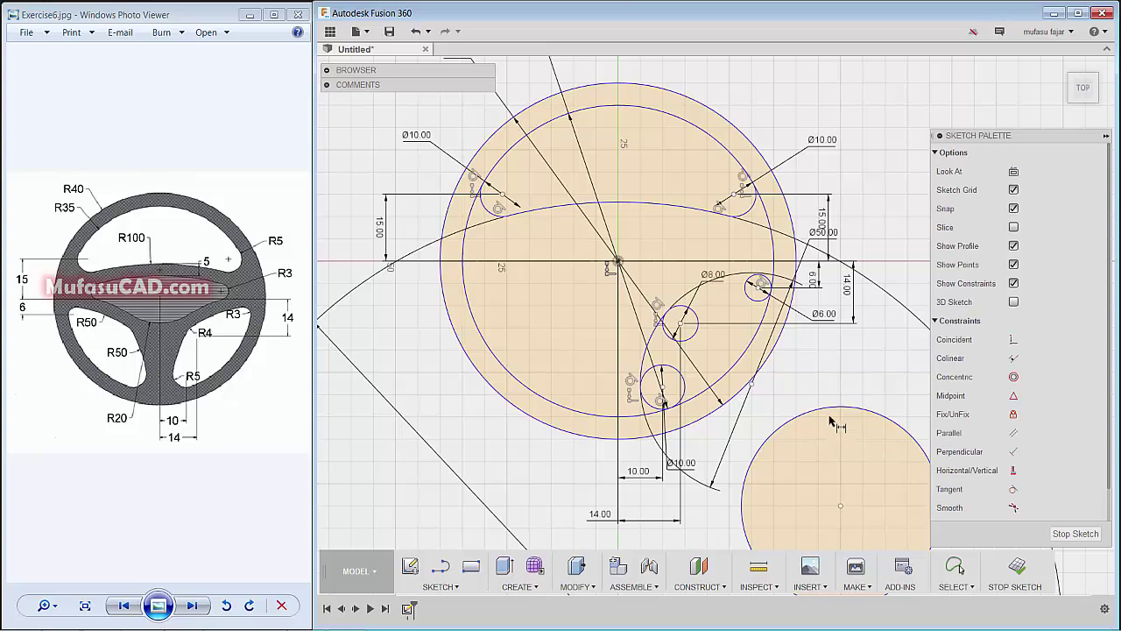
{"action": "left_click", "coordinate": [837, 408]}
{"action": "left_click", "coordinate": [847, 383]}
{"action": "type", "text": "50"}
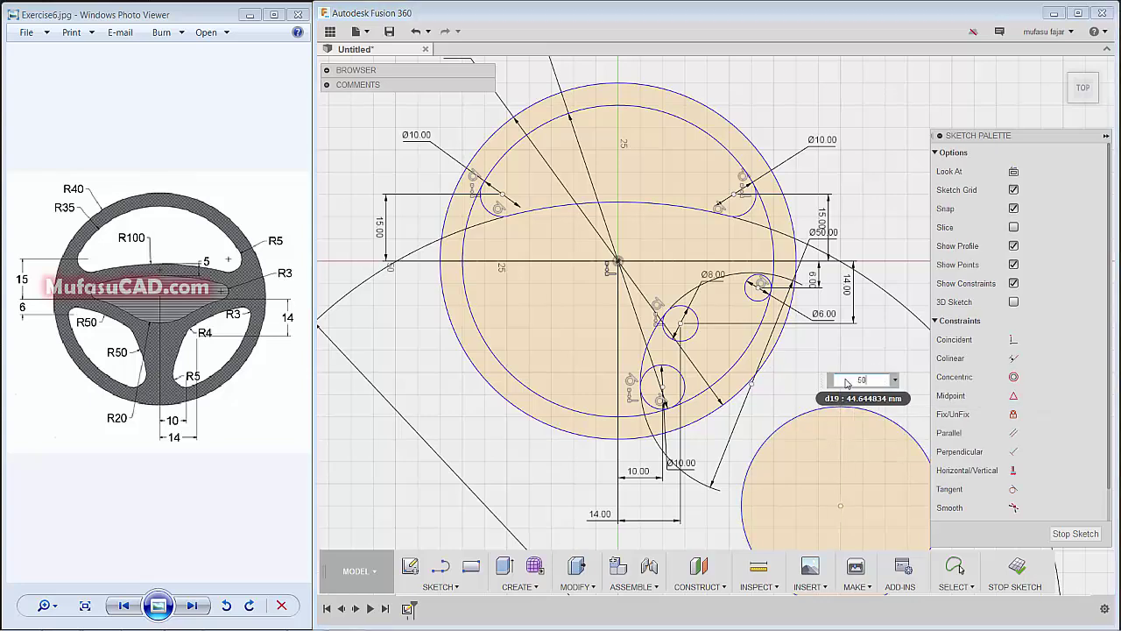
{"action": "key", "text": "Return"}
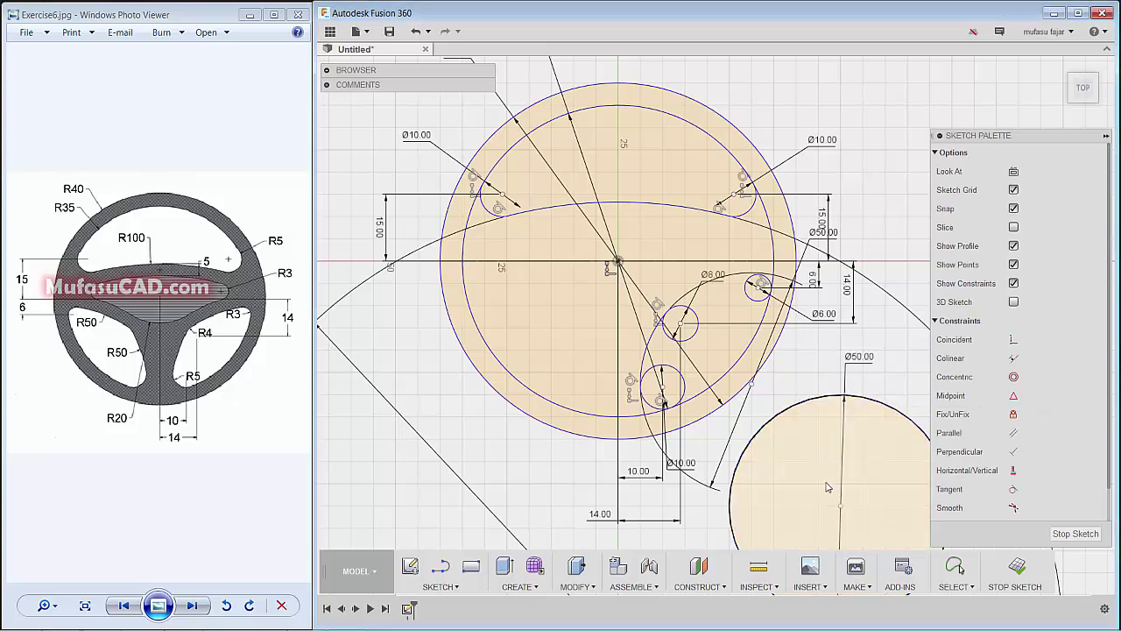
{"action": "mouse_move", "coordinate": [839, 505]}
{"action": "left_mouse_down"}
{"action": "mouse_move", "coordinate": [769, 383]}
{"action": "mouse_move", "coordinate": [746, 365]}
{"action": "left_mouse_up"}
- Make the second Ø50 circle tangent to the Ø8 and Ø6 circles
{"action": "scroll", "coordinate": [737, 307], "scroll_direction": "up", "scroll_amount": 2}
{"action": "scroll", "coordinate": [738, 306], "scroll_direction": "up", "scroll_amount": 2}
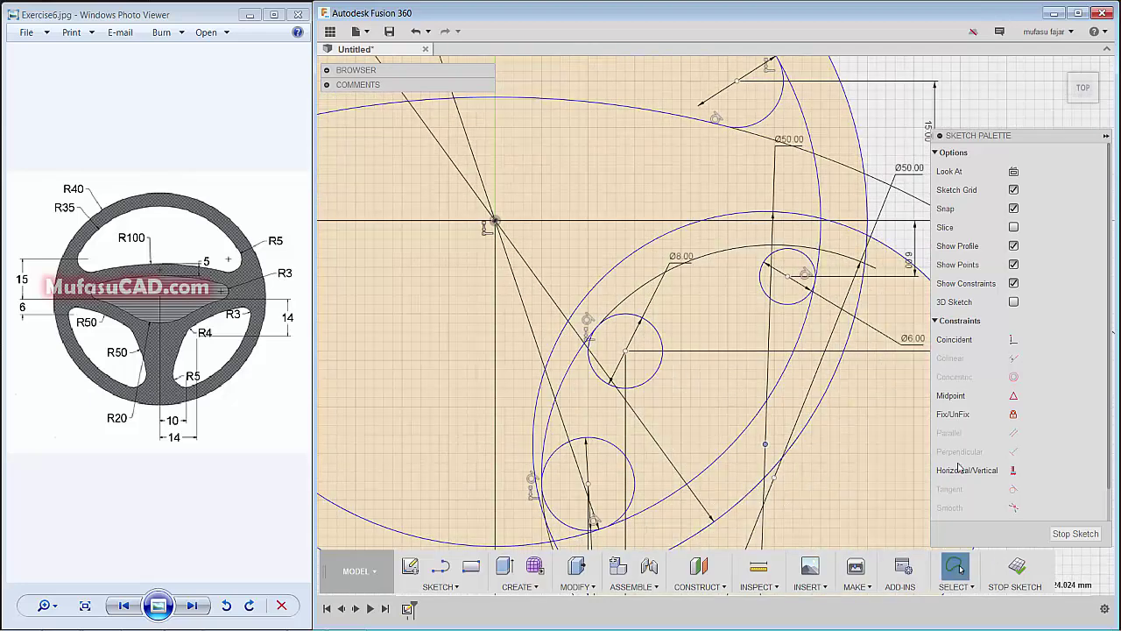
{"action": "key", "text": "Escape"}
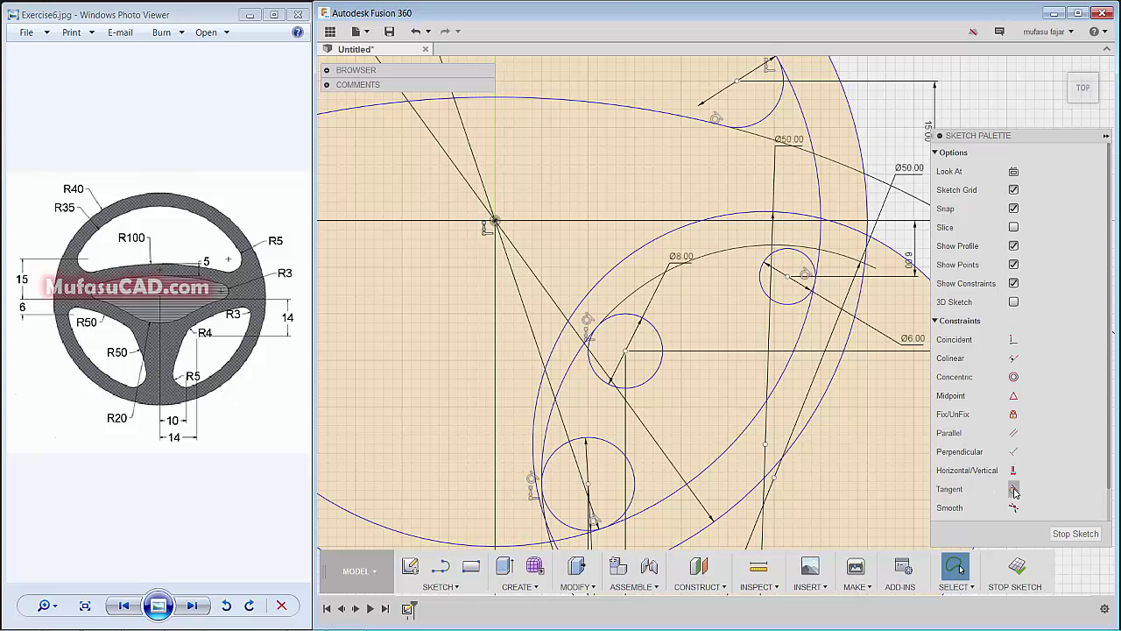
{"action": "left_click", "coordinate": [1015, 489]}
{"action": "left_click", "coordinate": [623, 317]}
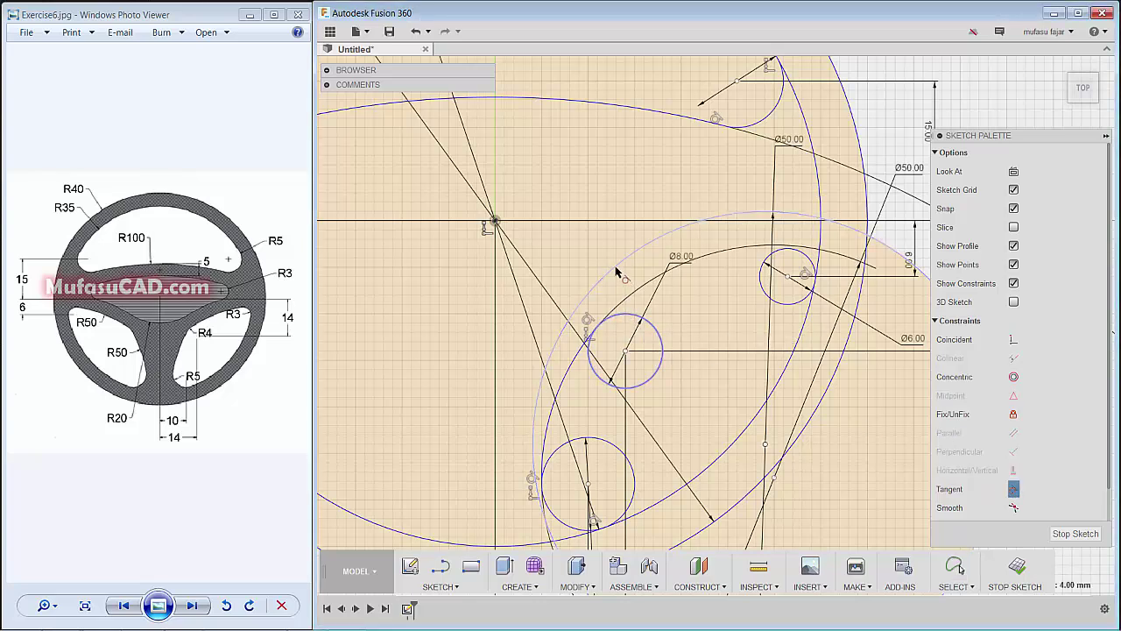
{"action": "left_click", "coordinate": [618, 274]}
{"action": "left_click", "coordinate": [764, 284]}
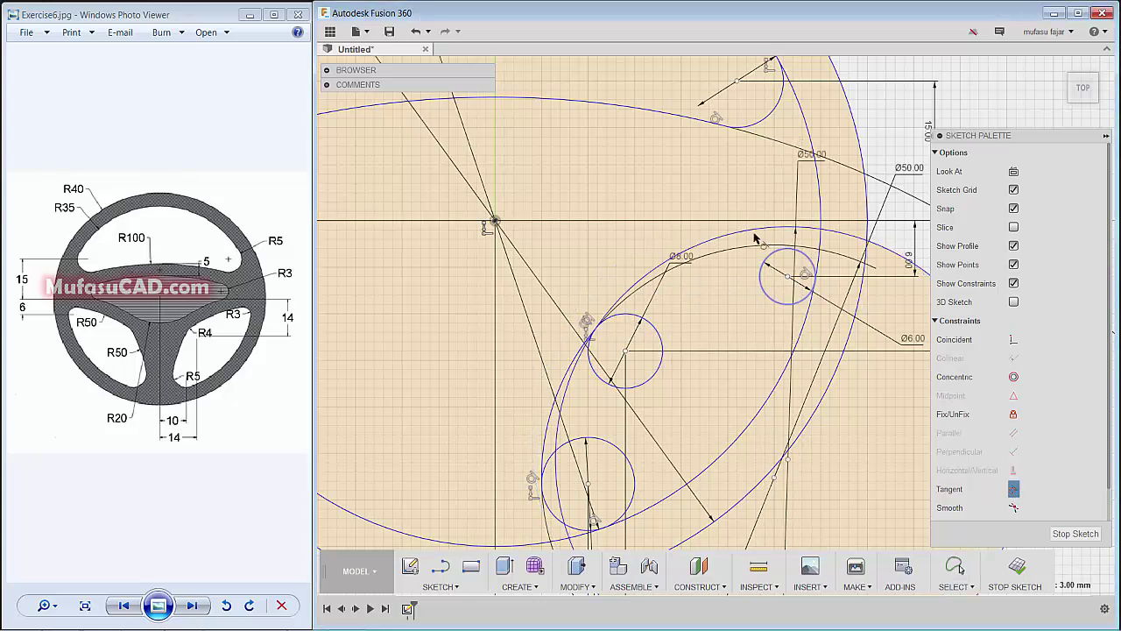
{"action": "left_click", "coordinate": [761, 326]}
{"action": "scroll", "coordinate": [771, 346], "scroll_direction": "down", "scroll_amount": 3}
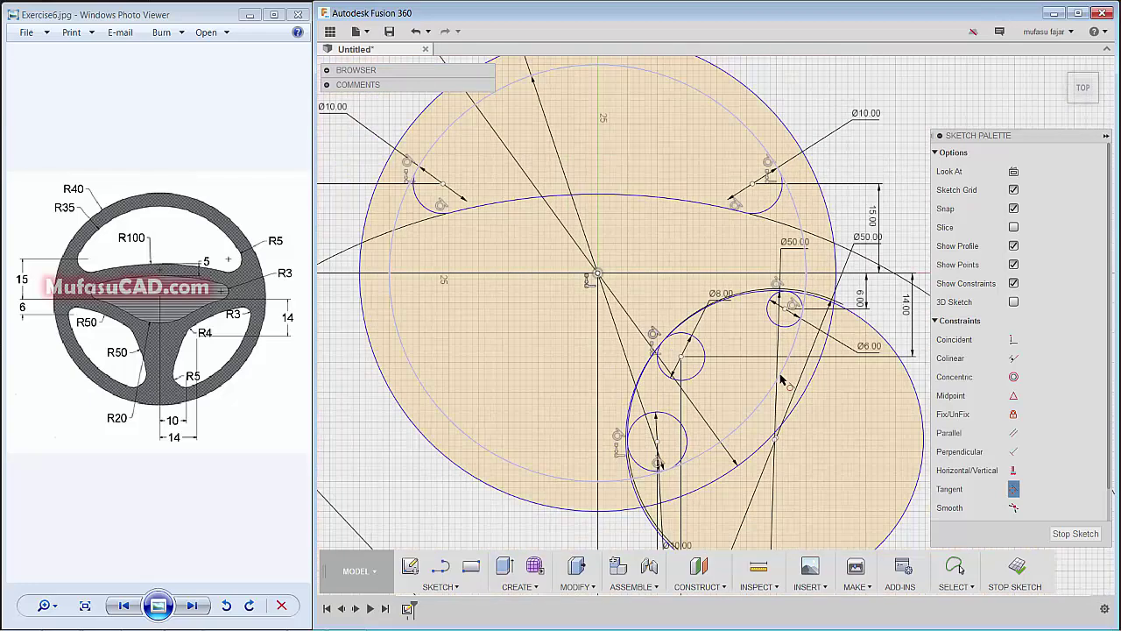
{"action": "key", "text": "Escape"}
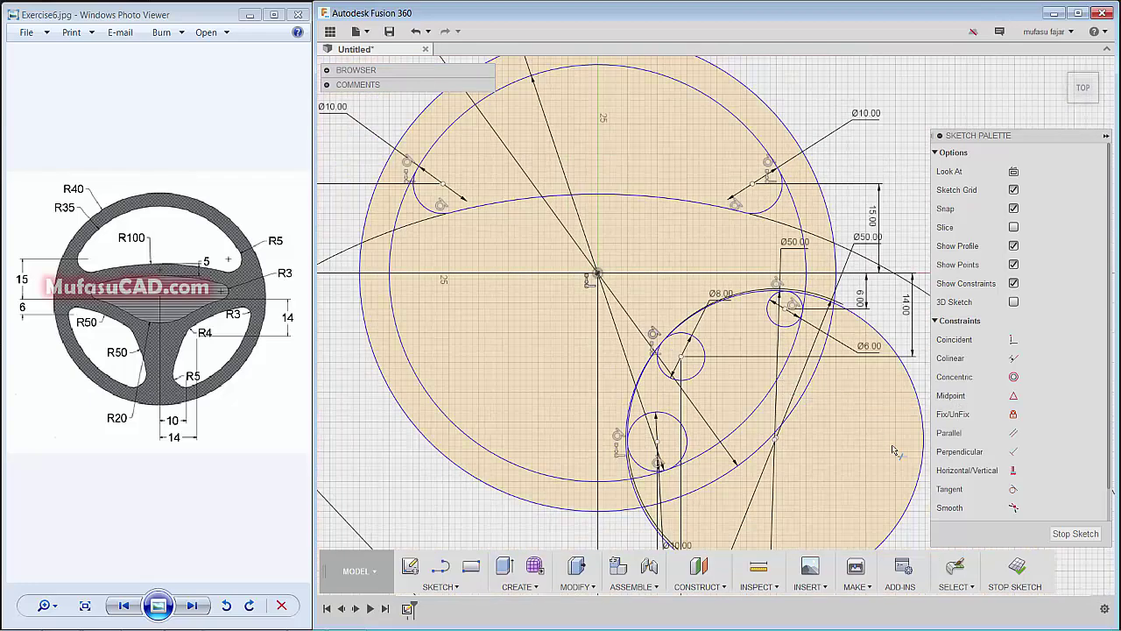
- Trim excess parts of the new Ø50 circle and the small circle's leftover arcs
{"action": "left_click", "coordinate": [919, 373]}
{"action": "scroll", "coordinate": [821, 304], "scroll_direction": "down", "scroll_amount": 2}
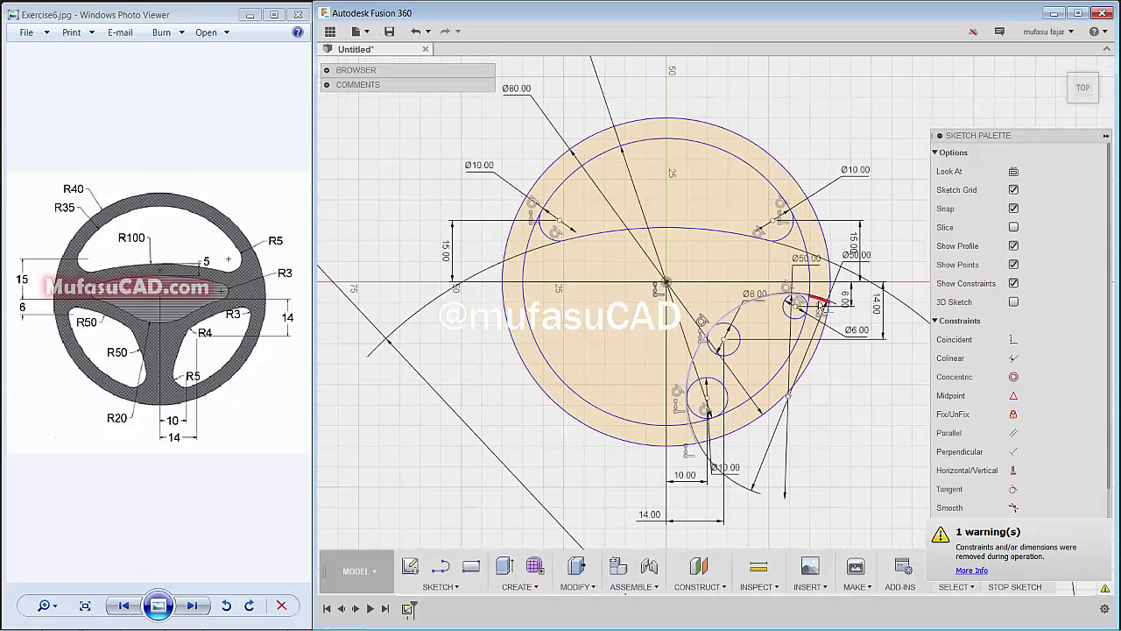
{"action": "scroll", "coordinate": [820, 304], "scroll_direction": "up", "scroll_amount": 4}
{"action": "scroll", "coordinate": [821, 304], "scroll_direction": "up", "scroll_amount": 2}
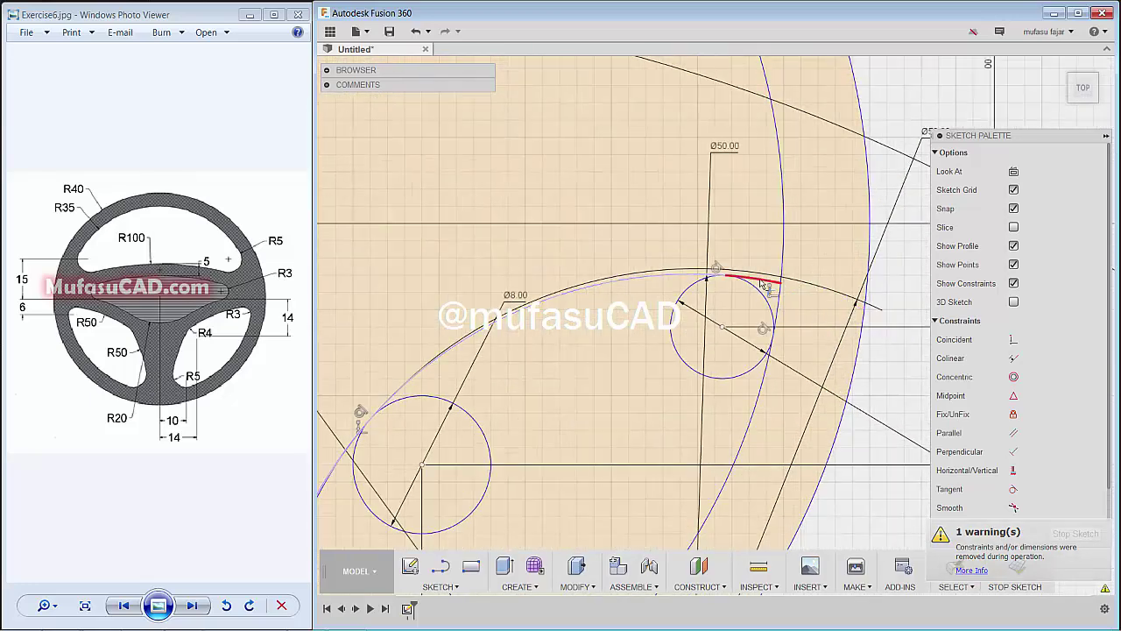
{"action": "left_click", "coordinate": [767, 343]}
{"action": "left_click", "coordinate": [672, 346]}
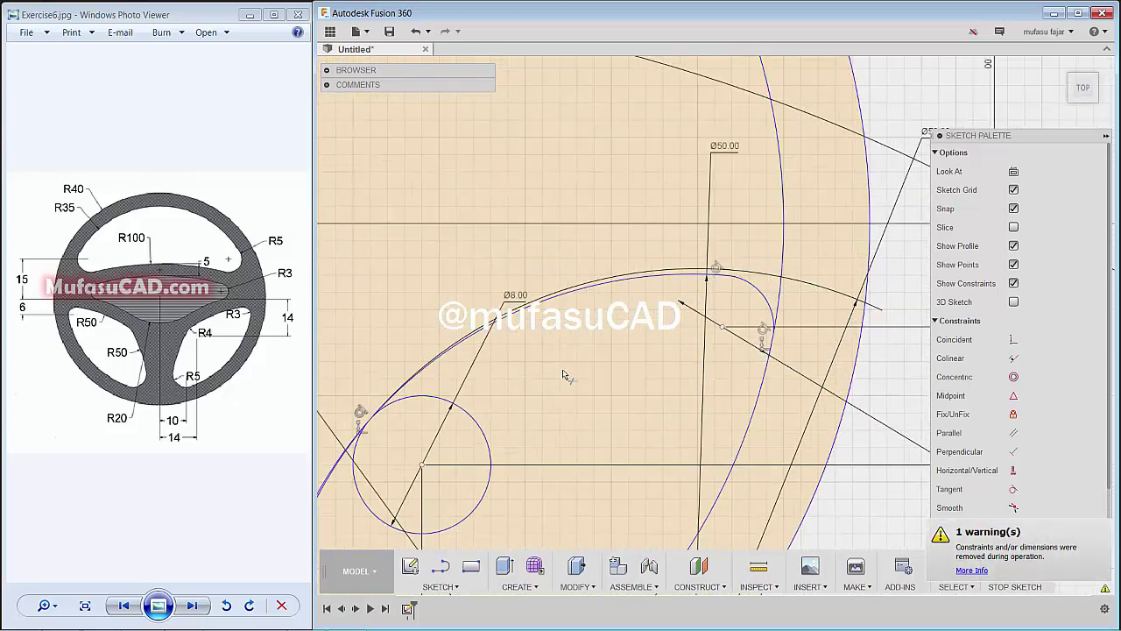
{"action": "left_click", "coordinate": [478, 438]}
- Trim the last unwanted arc segment so the lower-right cutout is one clean outline
{"action": "scroll", "coordinate": [529, 456], "scroll_direction": "down", "scroll_amount": 1}
{"action": "scroll", "coordinate": [529, 455], "scroll_direction": "down", "scroll_amount": 1}
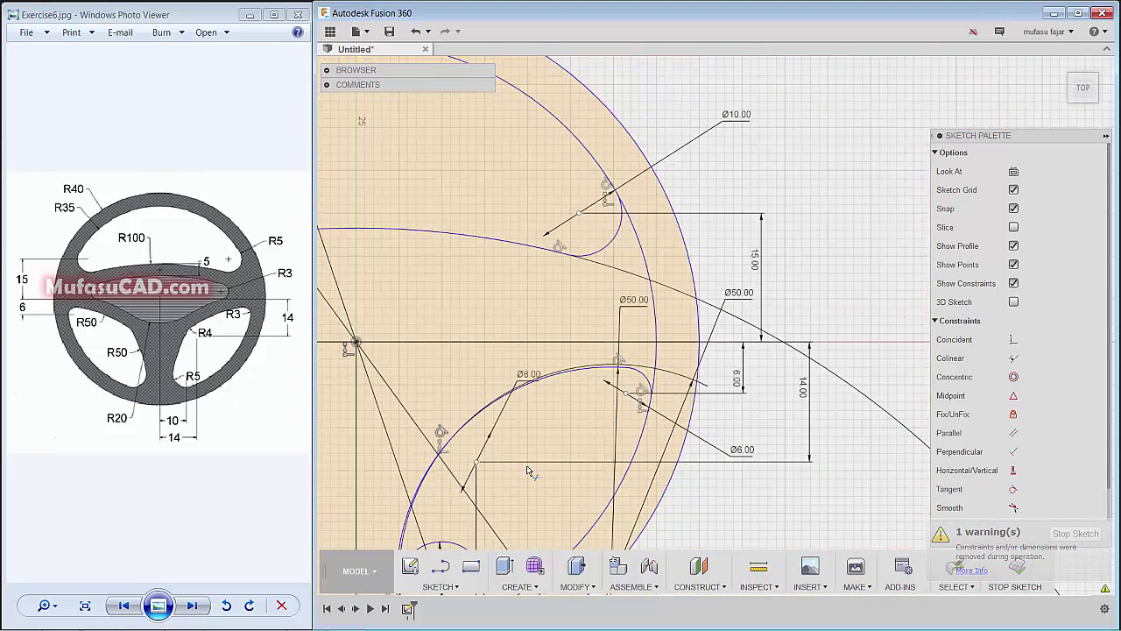
{"action": "scroll", "coordinate": [537, 474], "scroll_direction": "down", "scroll_amount": 1}
{"action": "scroll", "coordinate": [539, 480], "scroll_direction": "down", "scroll_amount": 1}
{"action": "middle_click_drag", "start_coordinate": [452, 484], "coordinate": [539, 403]}
{"action": "scroll", "coordinate": [537, 403], "scroll_direction": "down", "scroll_amount": 1}
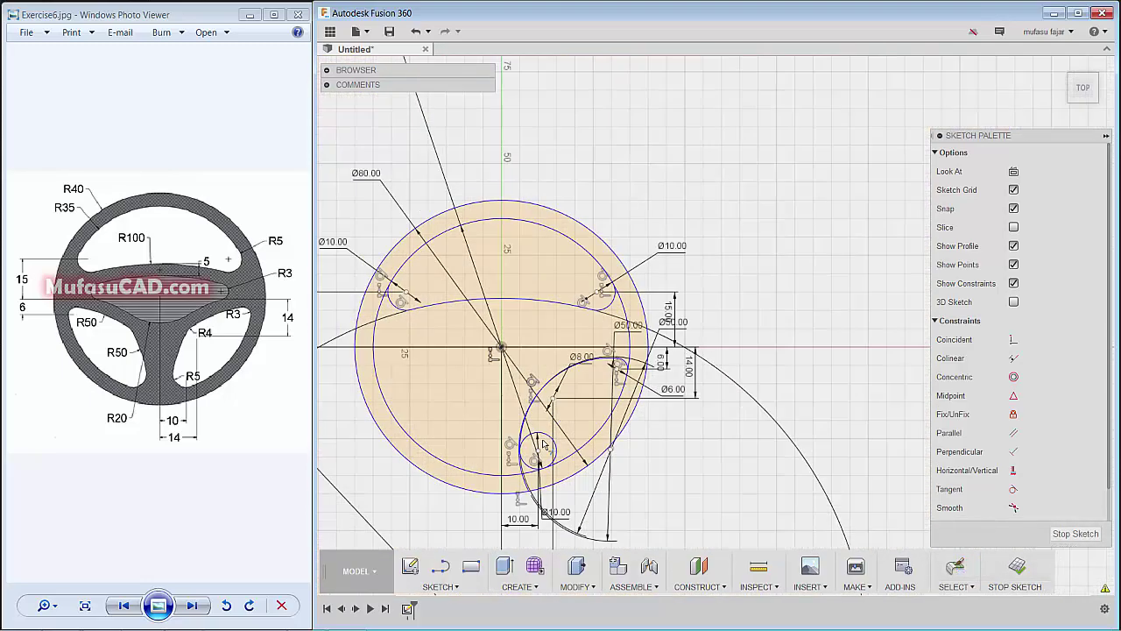
{"action": "scroll", "coordinate": [517, 438], "scroll_direction": "up", "scroll_amount": 5}
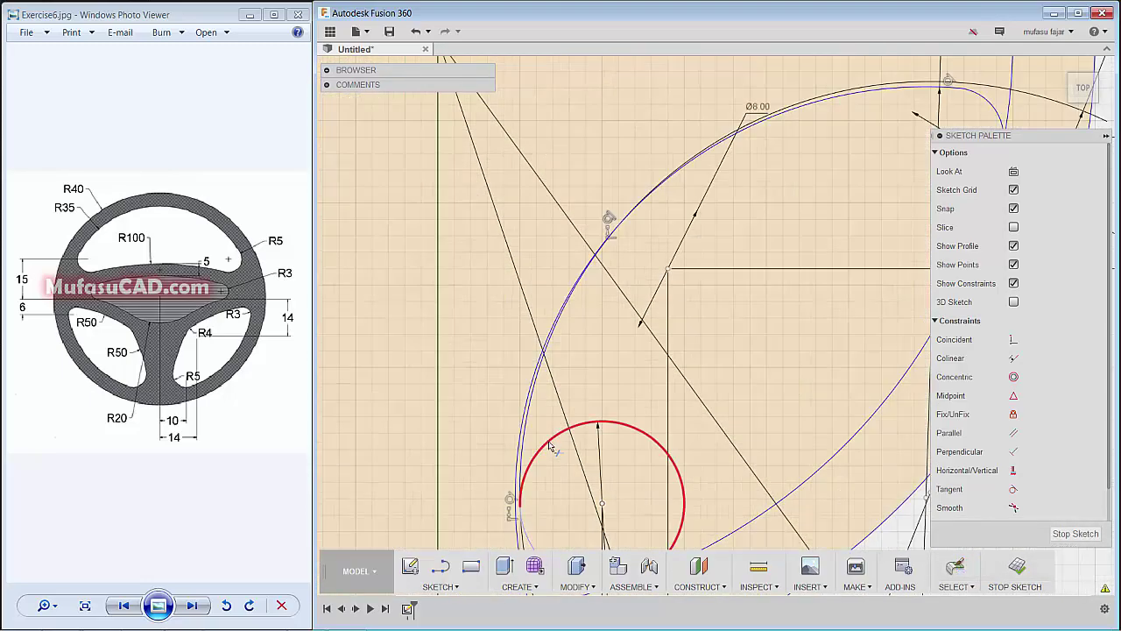
{"action": "left_click", "coordinate": [500, 464]}
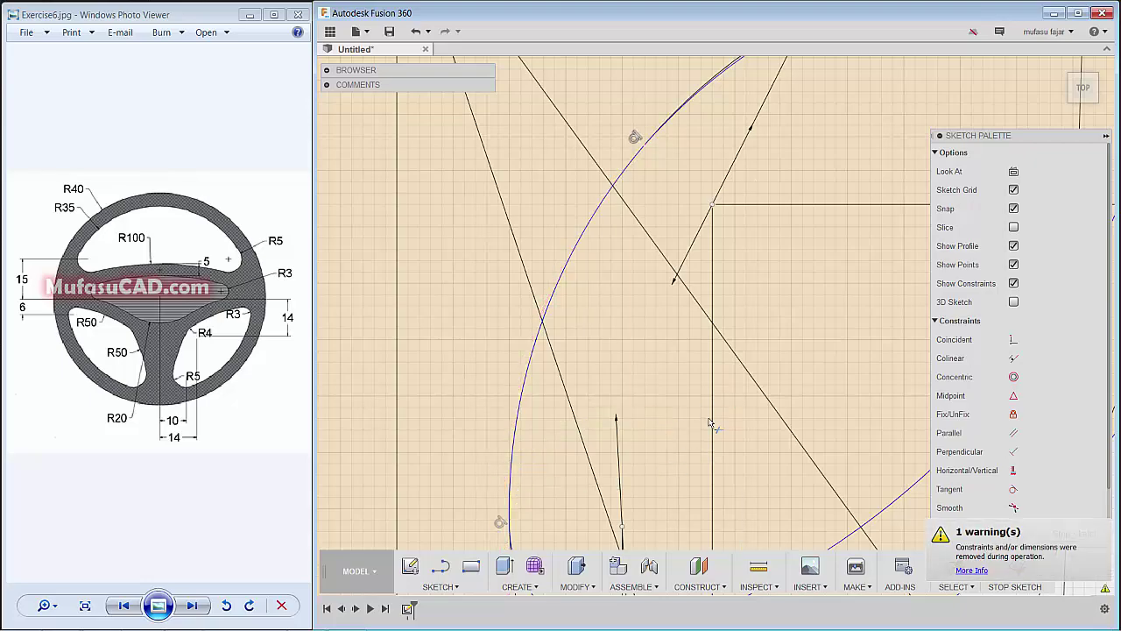
{"action": "scroll", "coordinate": [731, 394], "scroll_direction": "down", "scroll_amount": 1}
{"action": "scroll", "coordinate": [739, 390], "scroll_direction": "down", "scroll_amount": 1}
{"action": "scroll", "coordinate": [739, 401], "scroll_direction": "down", "scroll_amount": 2}
{"action": "scroll", "coordinate": [738, 401], "scroll_direction": "down", "scroll_amount": 2}
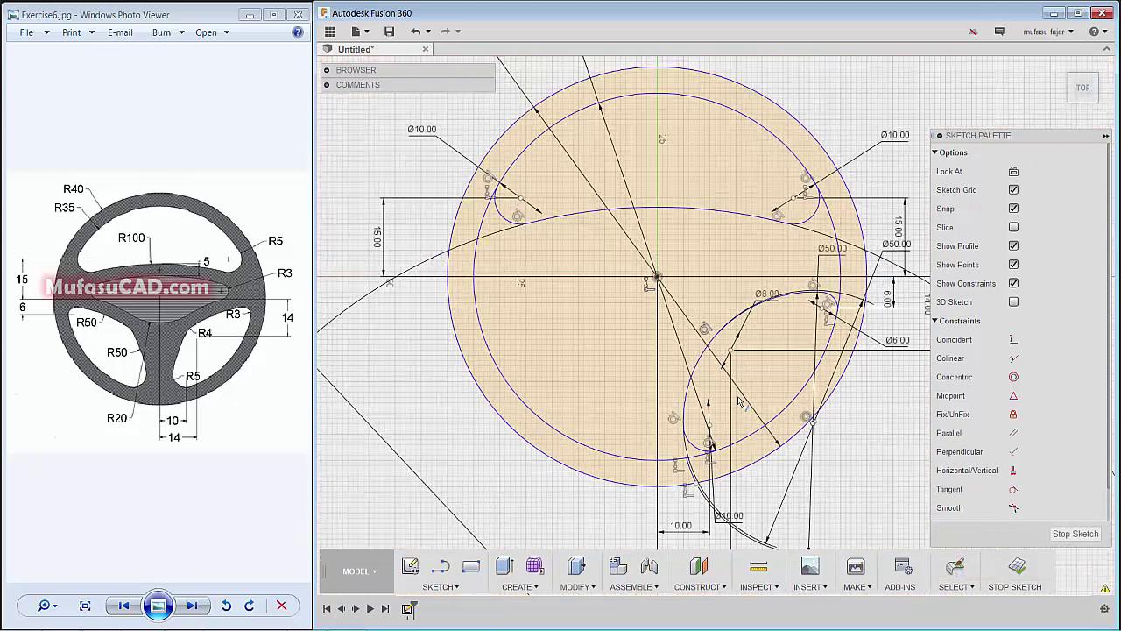
{"action": "scroll", "coordinate": [735, 395], "scroll_direction": "down", "scroll_amount": 1}
{"action": "scroll", "coordinate": [729, 385], "scroll_direction": "down", "scroll_amount": 2}
{"action": "scroll", "coordinate": [722, 372], "scroll_direction": "down", "scroll_amount": 1}
{"action": "scroll", "coordinate": [714, 390], "scroll_direction": "up", "scroll_amount": 1}
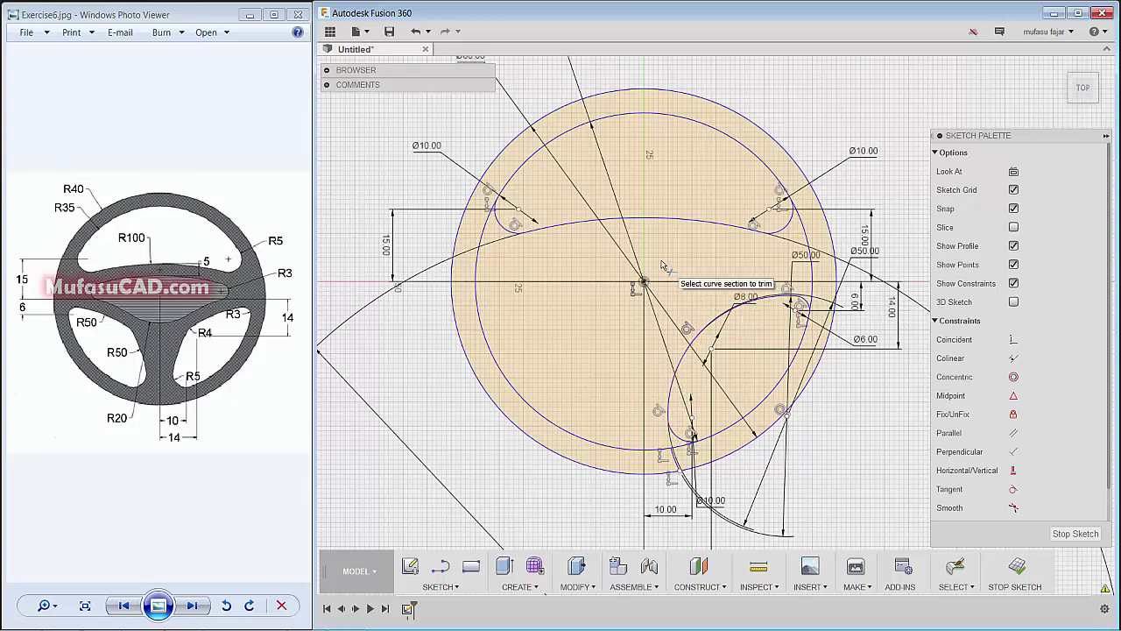
- Draw a vertical centre line upward from the sketch centre
{"action": "key", "text": "t"}
{"action": "left_click", "coordinate": [644, 283]}
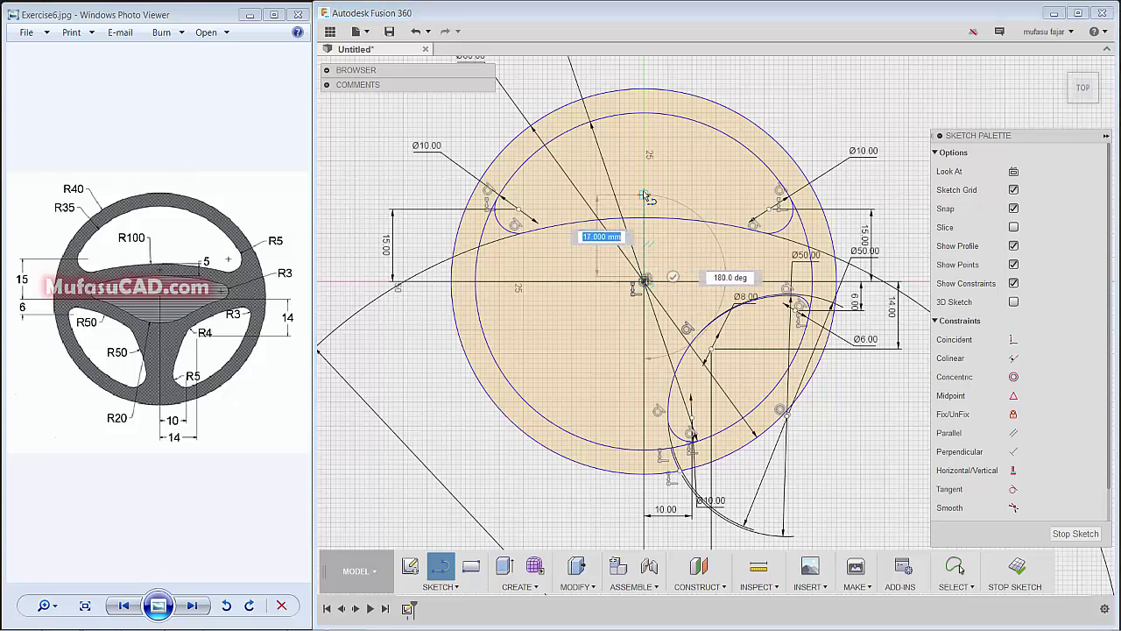
{"action": "left_click", "coordinate": [673, 194]}
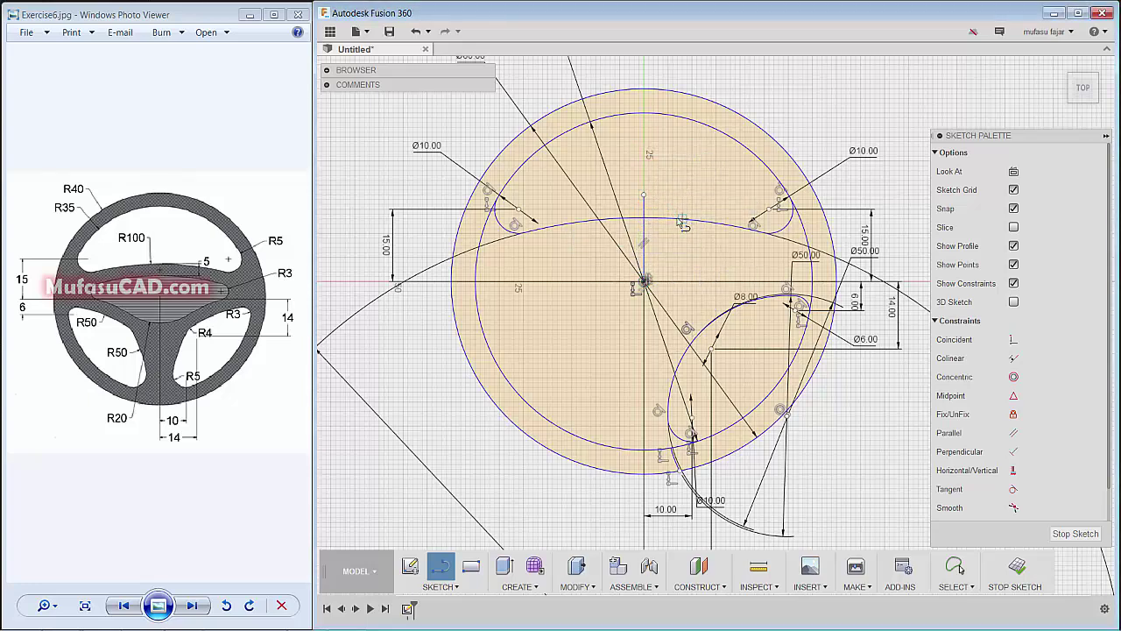
- Mirror the lower-right cutout curves across the vertical centre line
{"action": "left_click", "coordinate": [454, 587]}
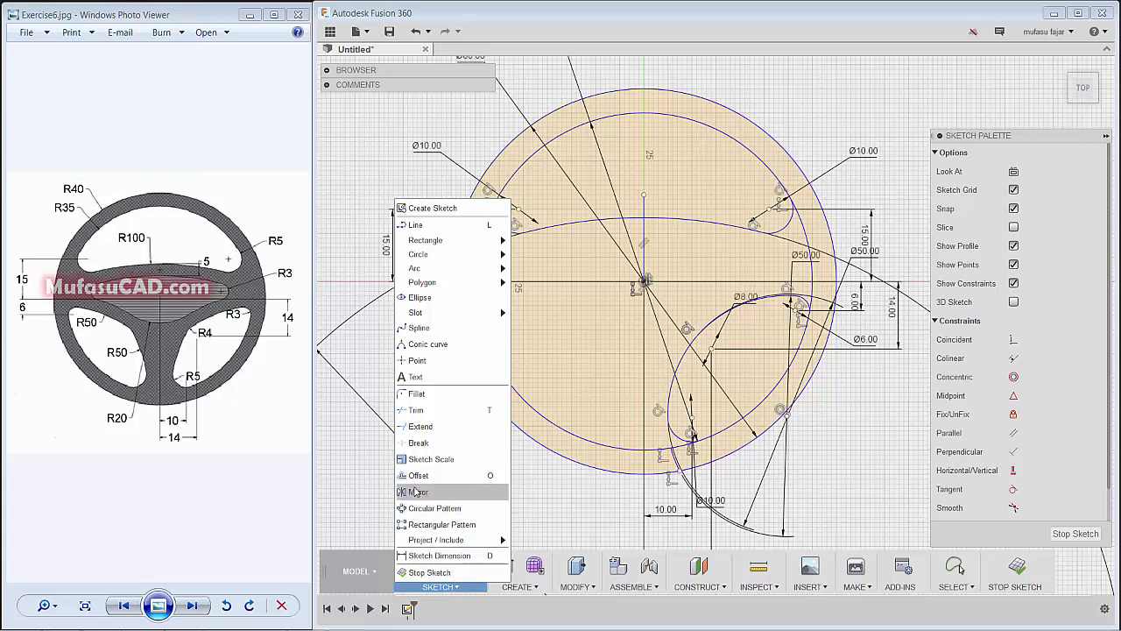
{"action": "left_click", "coordinate": [419, 493]}
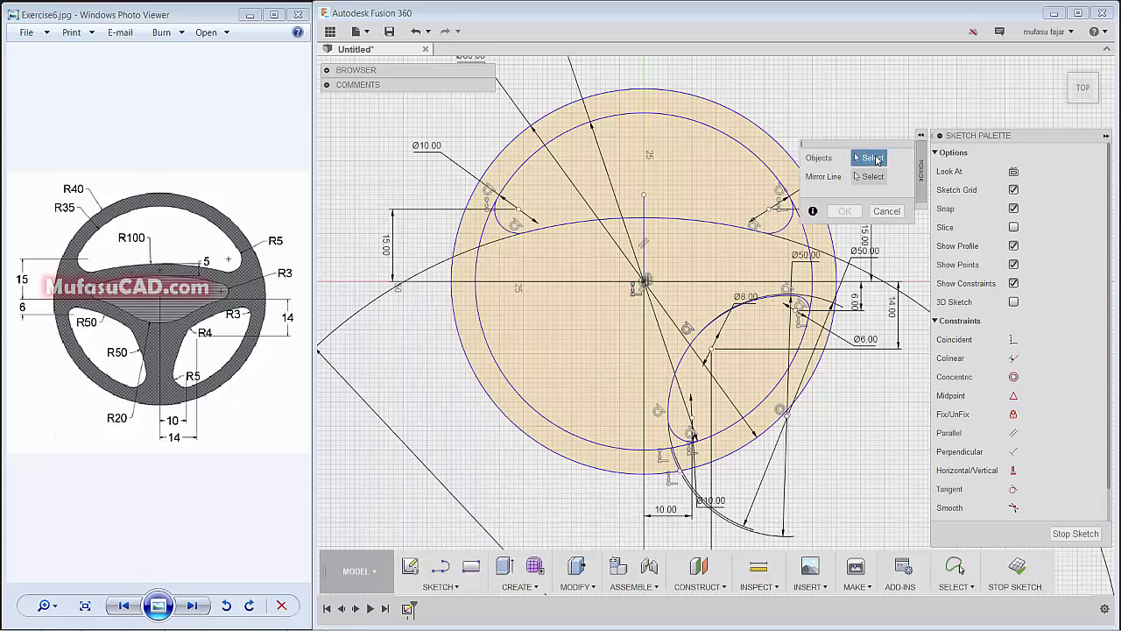
{"action": "left_click", "coordinate": [776, 303]}
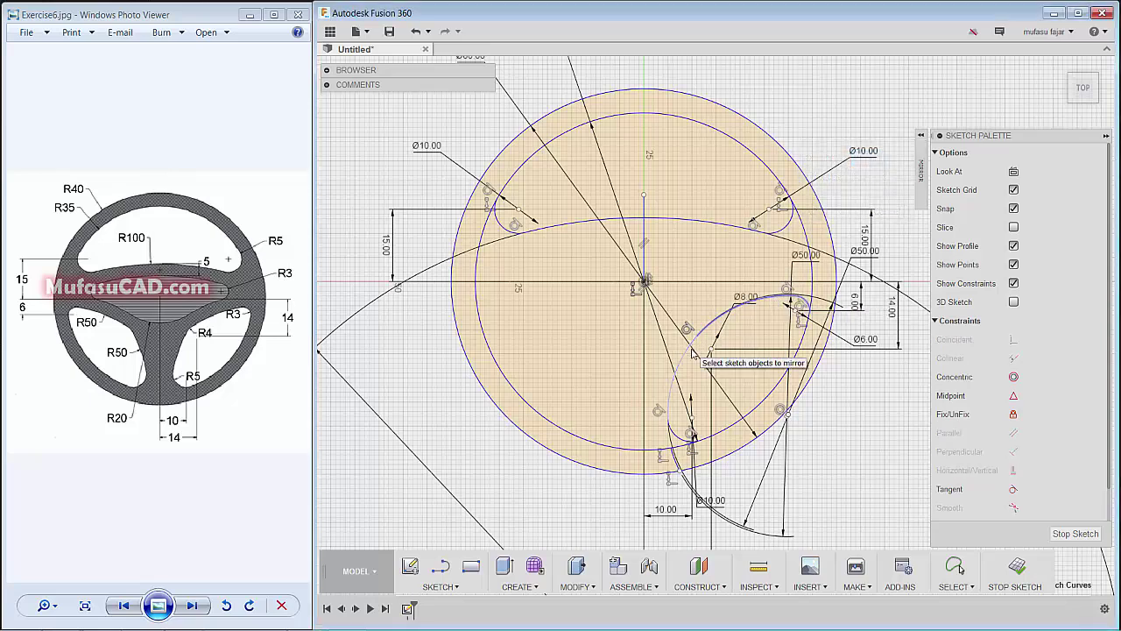
{"action": "left_click", "coordinate": [669, 394]}
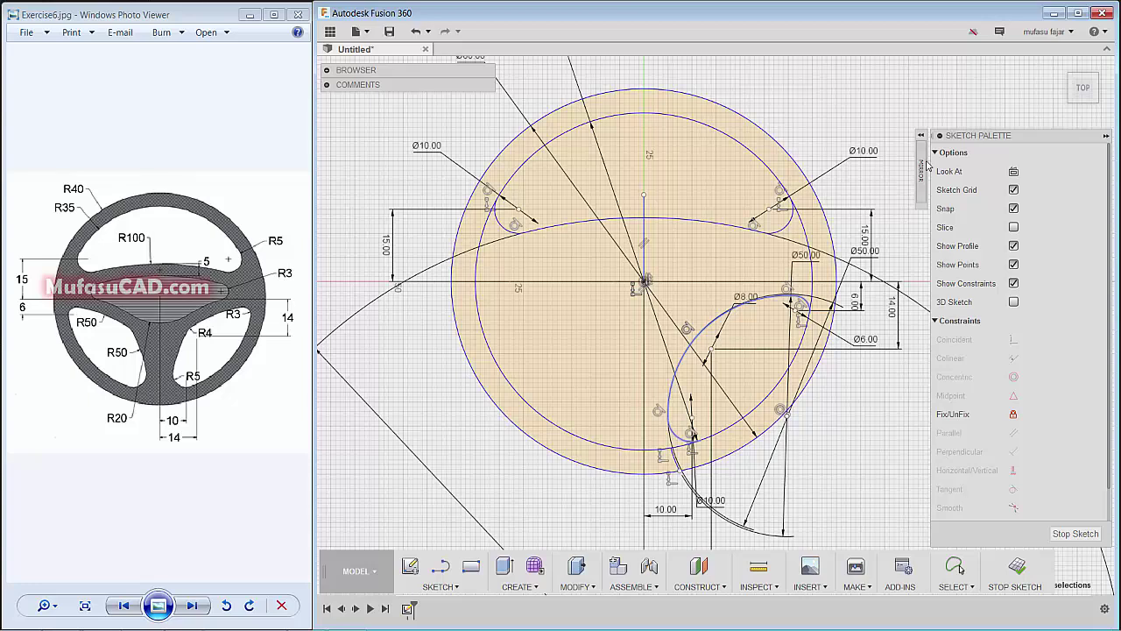
{"action": "mouse_move", "coordinate": [921, 169]}
{"action": "left_click", "coordinate": [864, 177]}
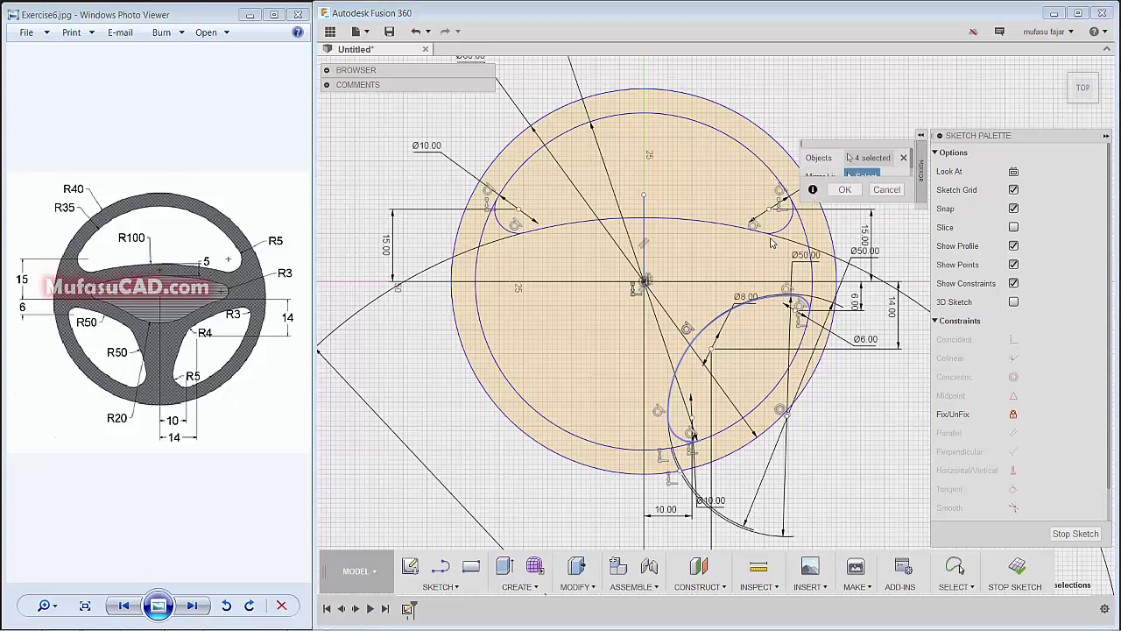
{"action": "left_click", "coordinate": [645, 240]}
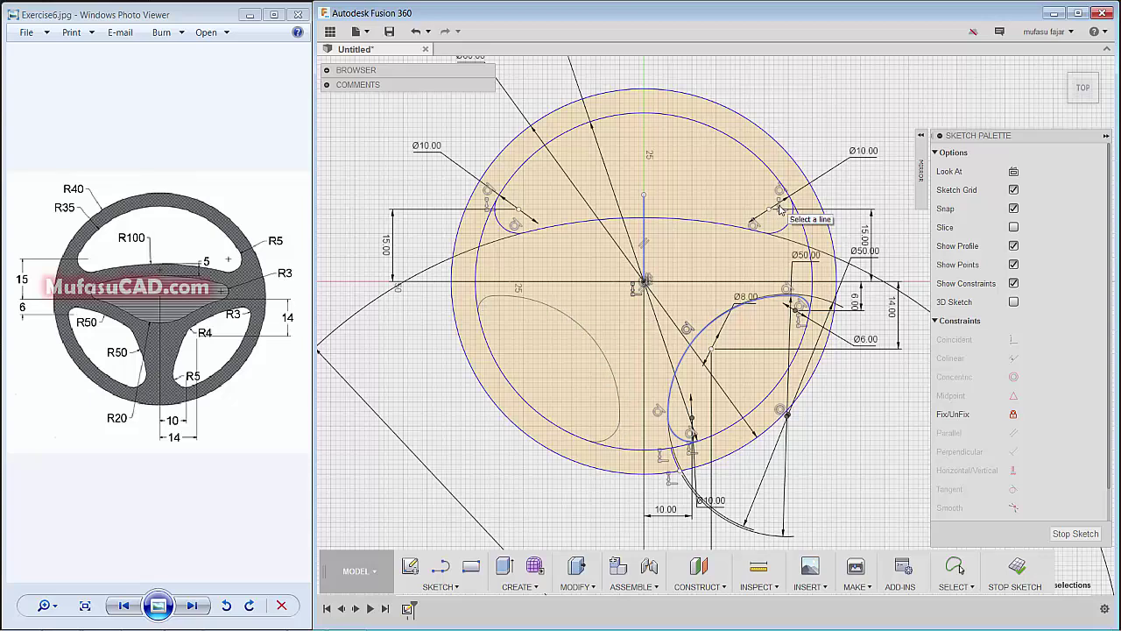
{"action": "key", "text": "Return"}
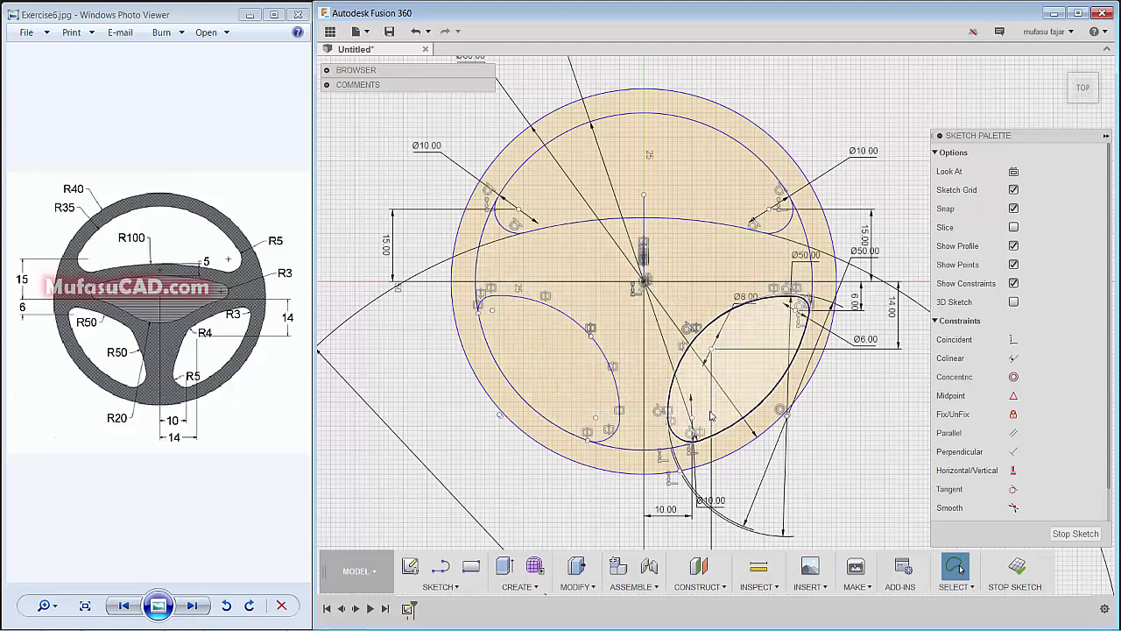
{"action": "scroll", "coordinate": [711, 415], "scroll_direction": "up", "scroll_amount": 1}
{"action": "scroll", "coordinate": [711, 415], "scroll_direction": "down", "scroll_amount": 1}
{"action": "scroll", "coordinate": [676, 283], "scroll_direction": "up", "scroll_amount": 2}
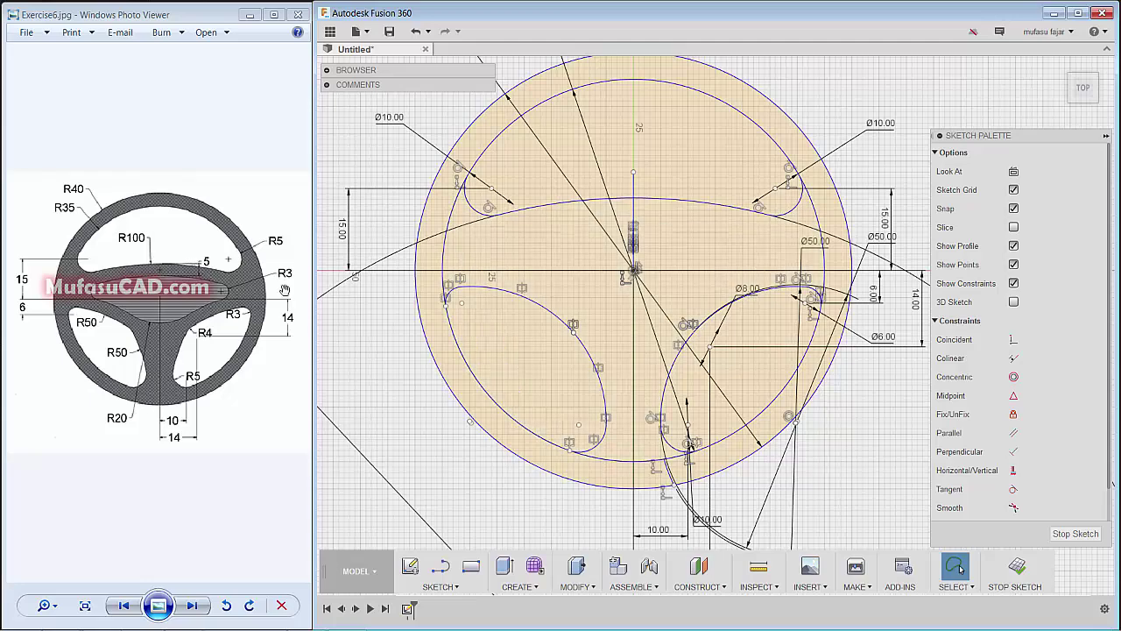
- Offset the upper cutout curve chain by 5 mm
{"action": "left_click", "coordinate": [456, 588]}
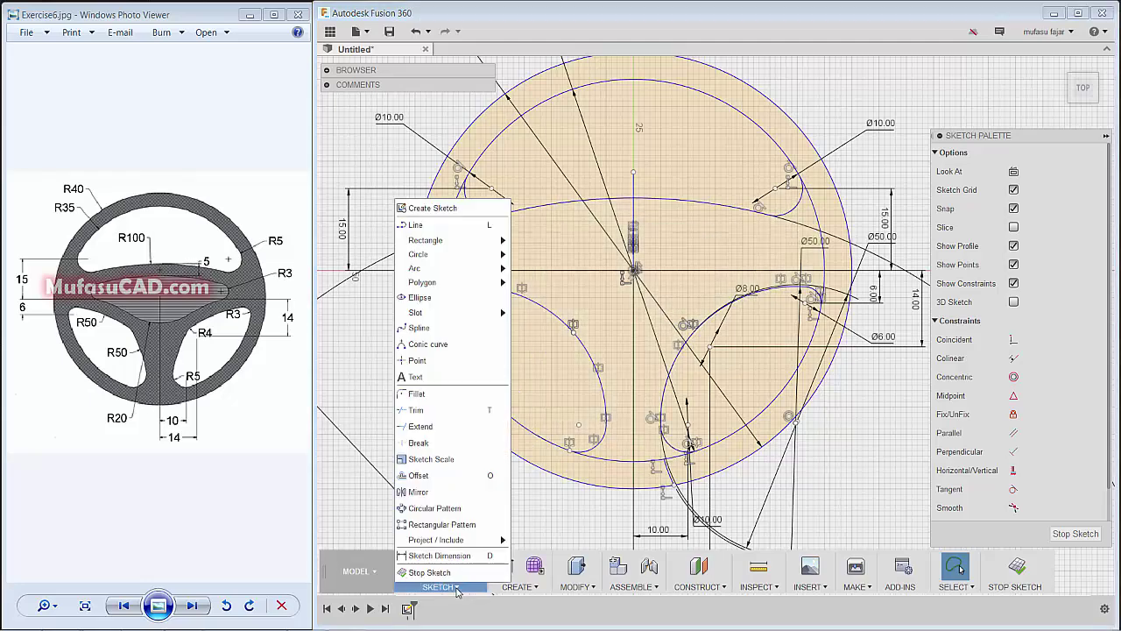
{"action": "left_click", "coordinate": [430, 476]}
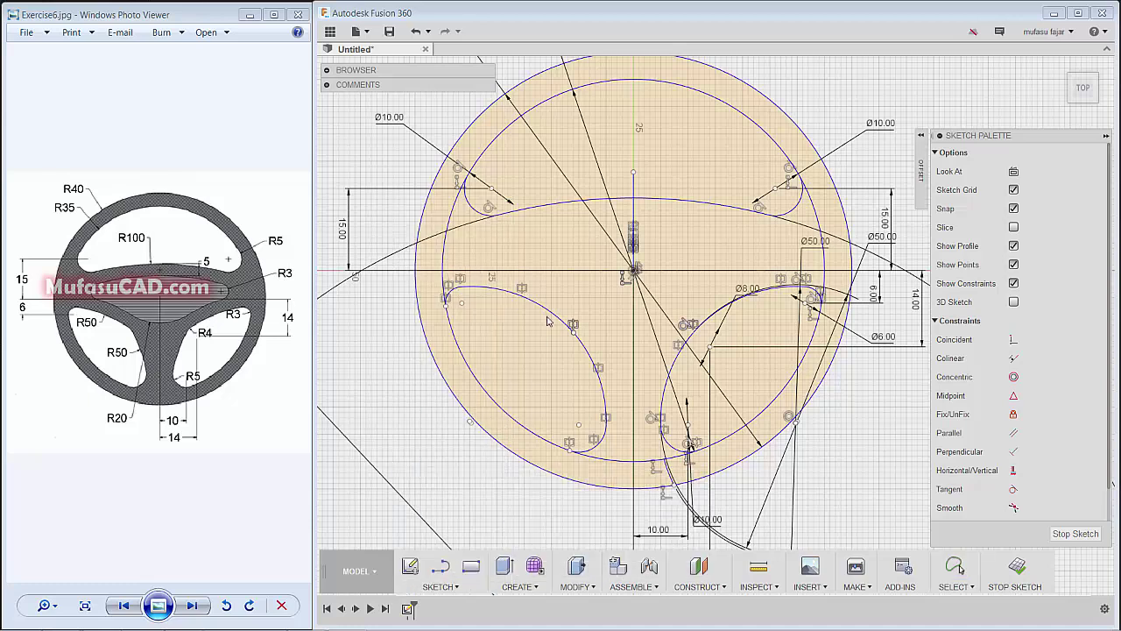
{"action": "left_click", "coordinate": [565, 209]}
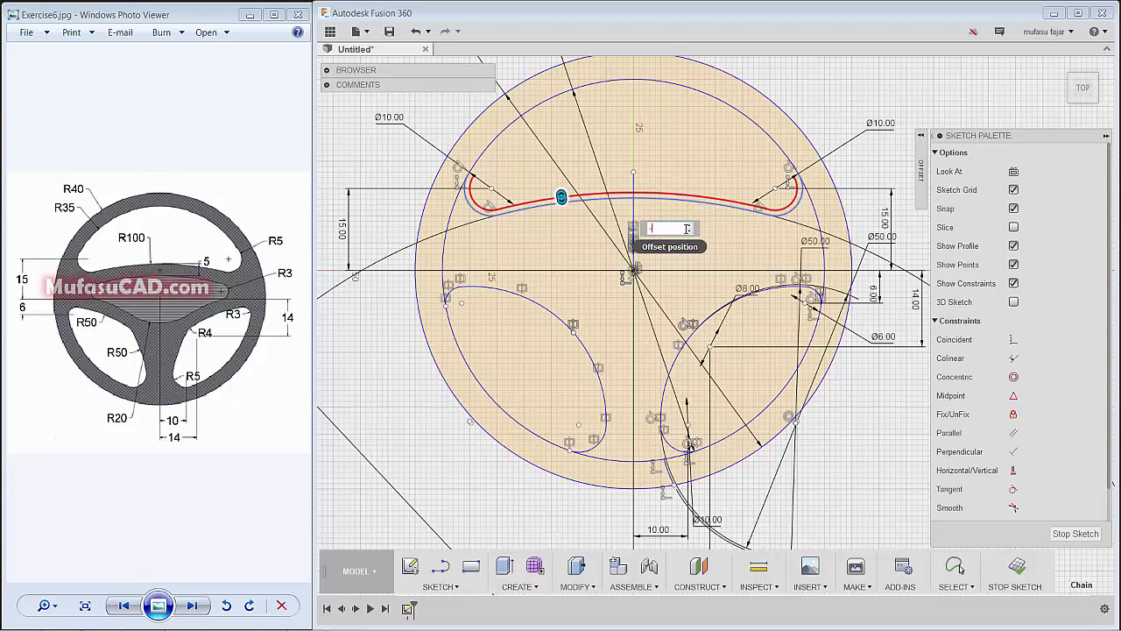
{"action": "type", "text": "-5"}
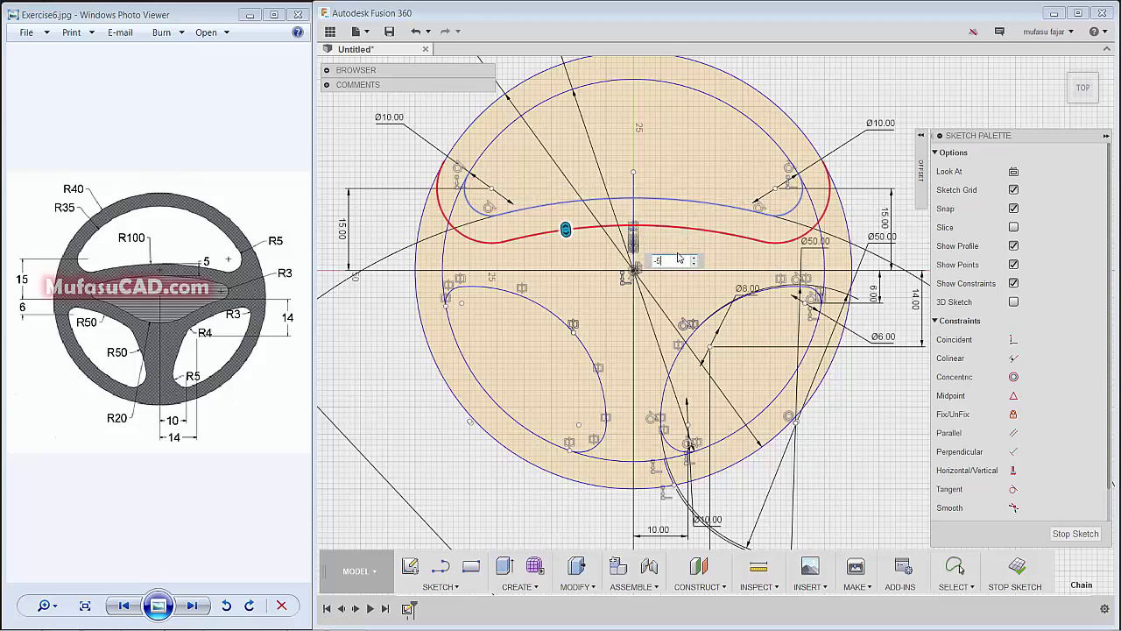
{"action": "key", "text": "Return"}
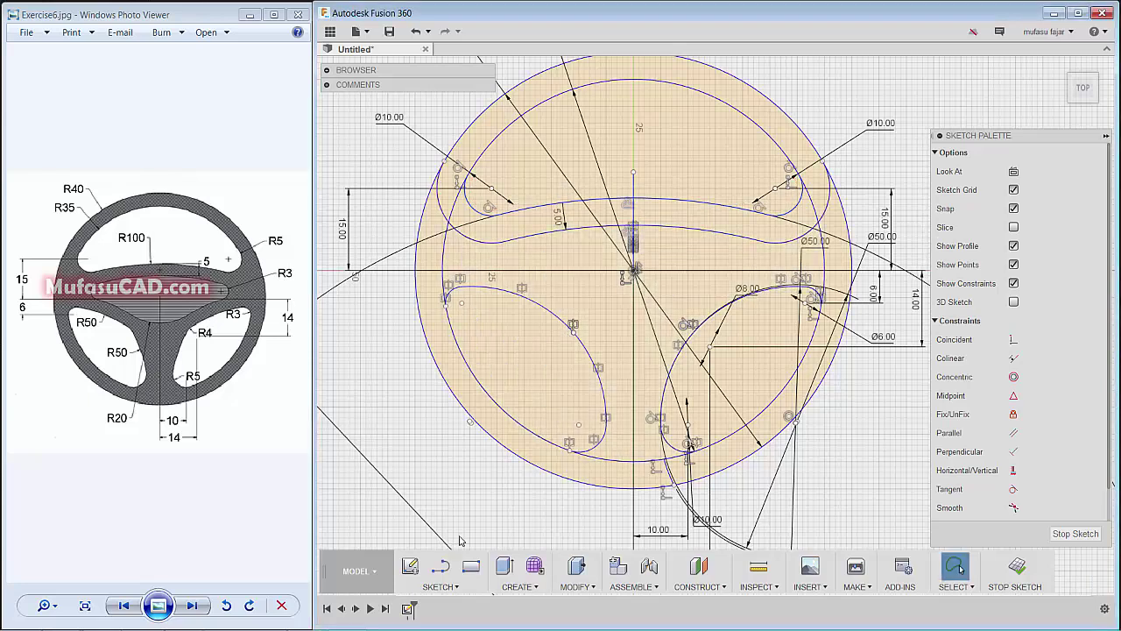
- Offset the lower-left cutout arc and the lower-right cutout loop by 5 mm
{"action": "key", "text": "Return"}
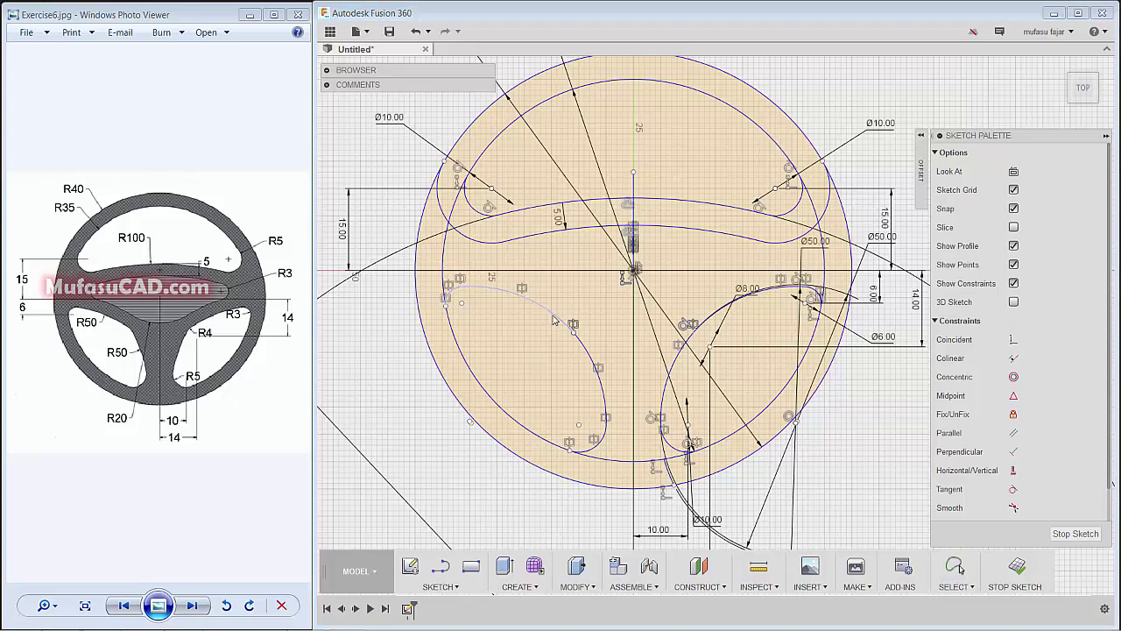
{"action": "left_click", "coordinate": [554, 321]}
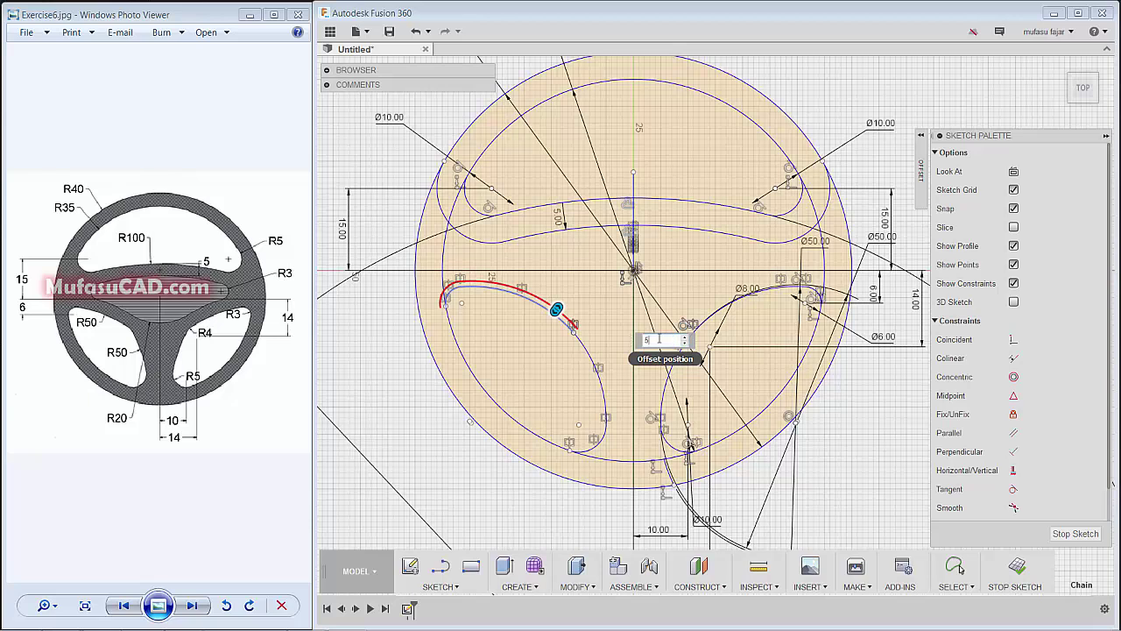
{"action": "key", "text": "Return"}
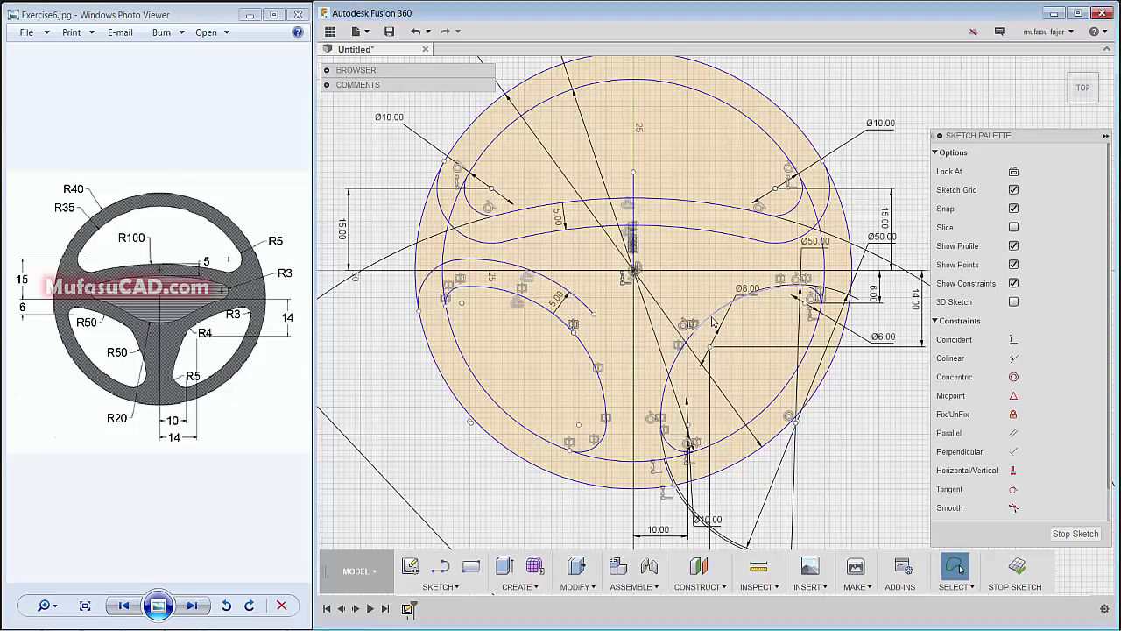
{"action": "key", "text": "o"}
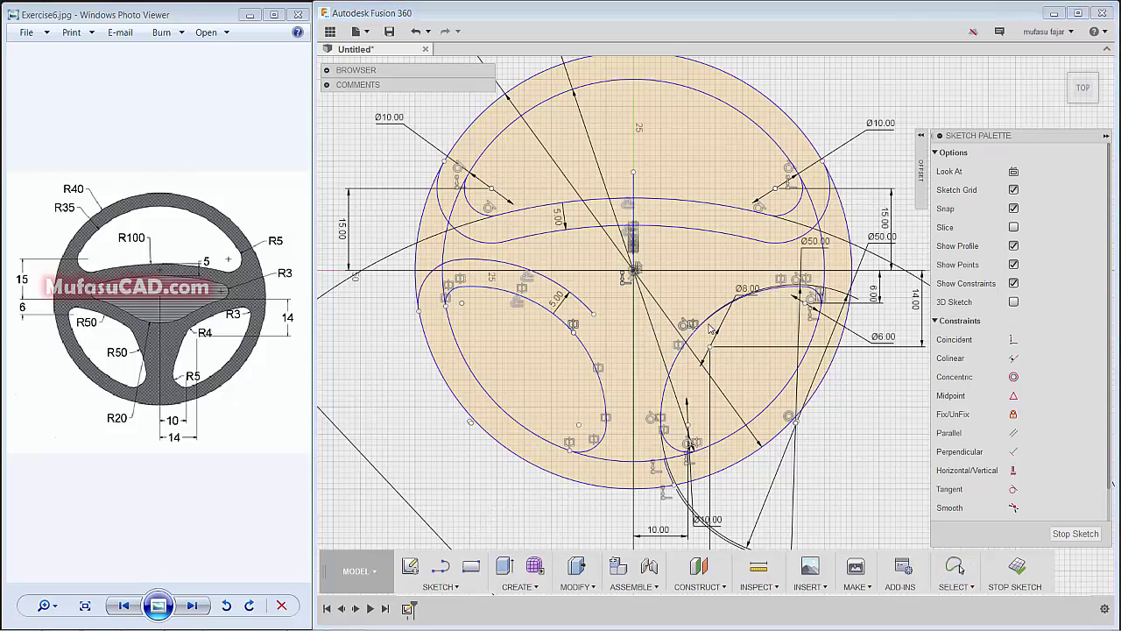
{"action": "left_click", "coordinate": [714, 291]}
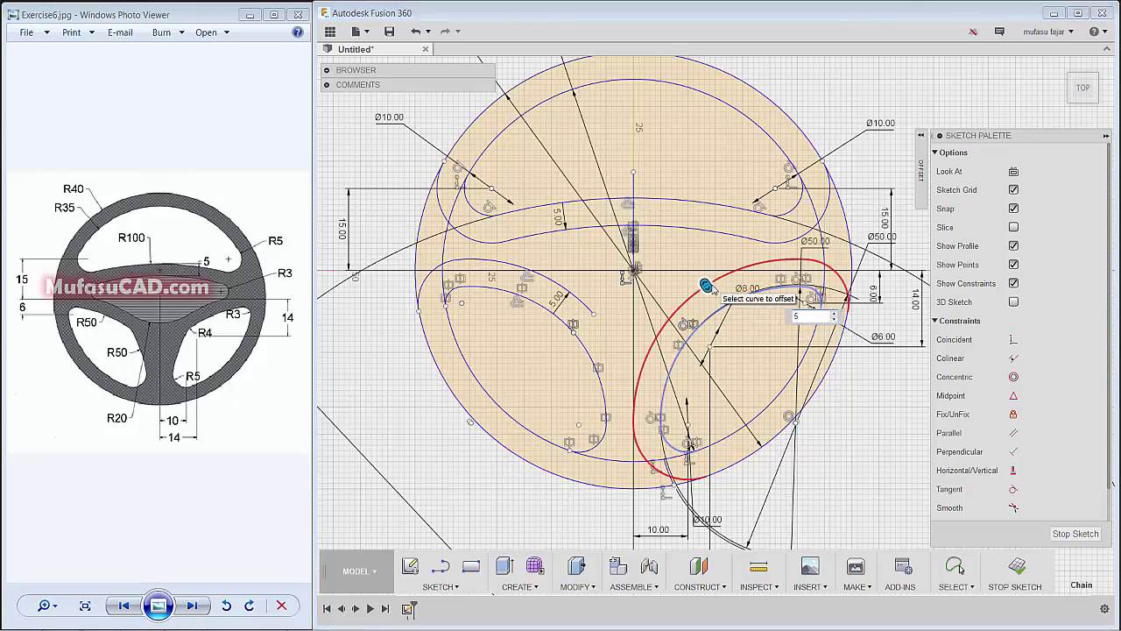
{"action": "key", "text": "Return"}
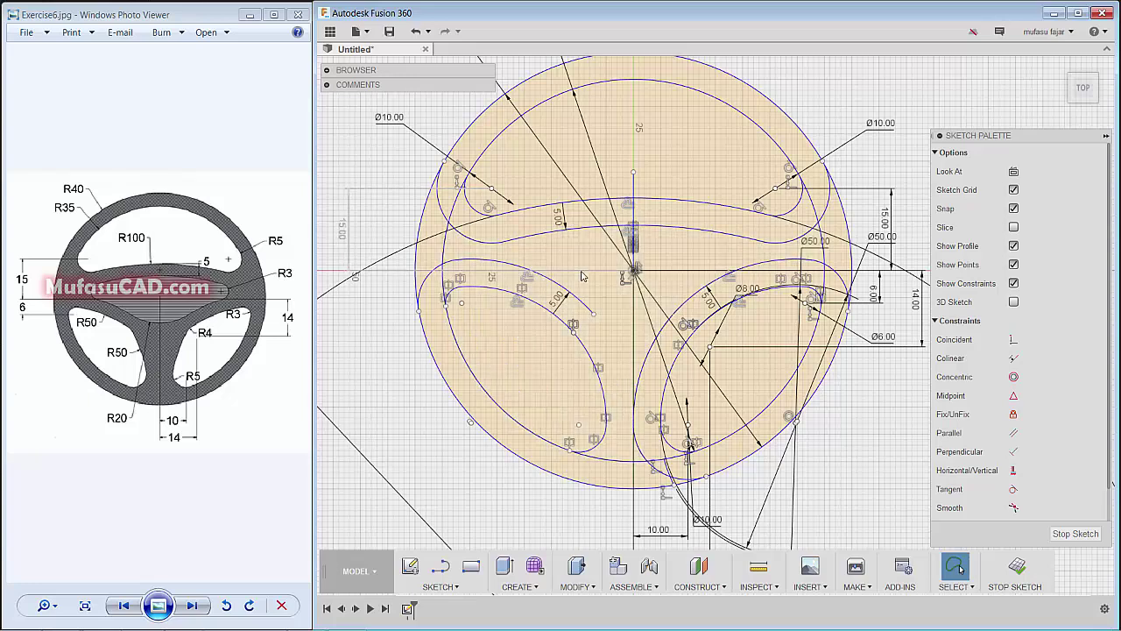
- Draw two small circles either side of the centre and a large circle above them
{"action": "key", "text": "c"}
{"action": "left_click", "coordinate": [551, 253]}
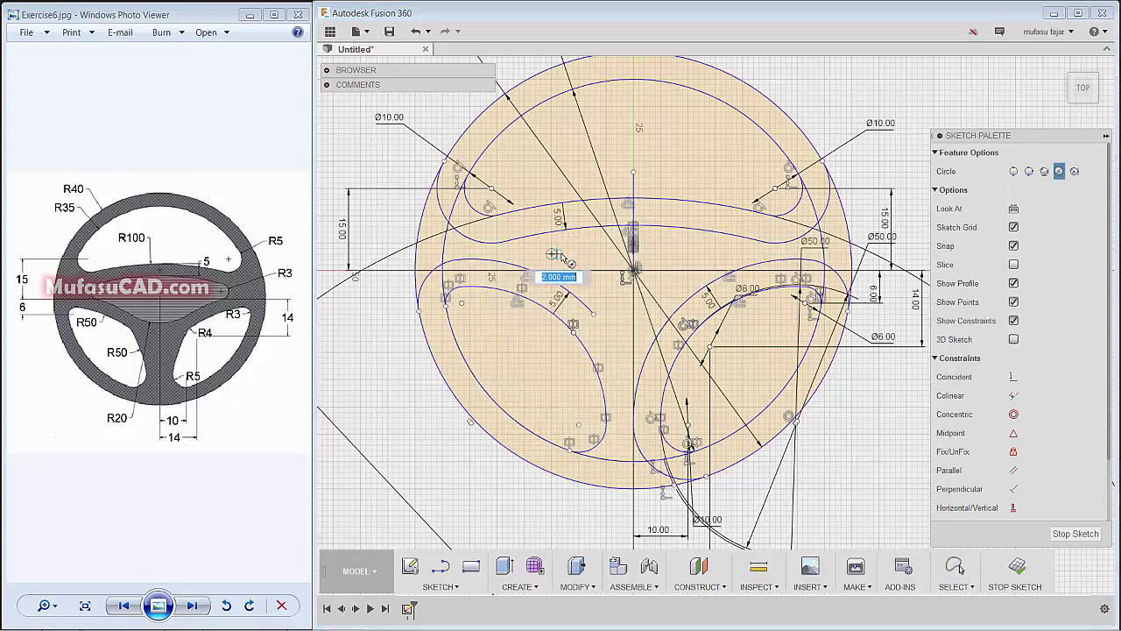
{"action": "left_click", "coordinate": [568, 259]}
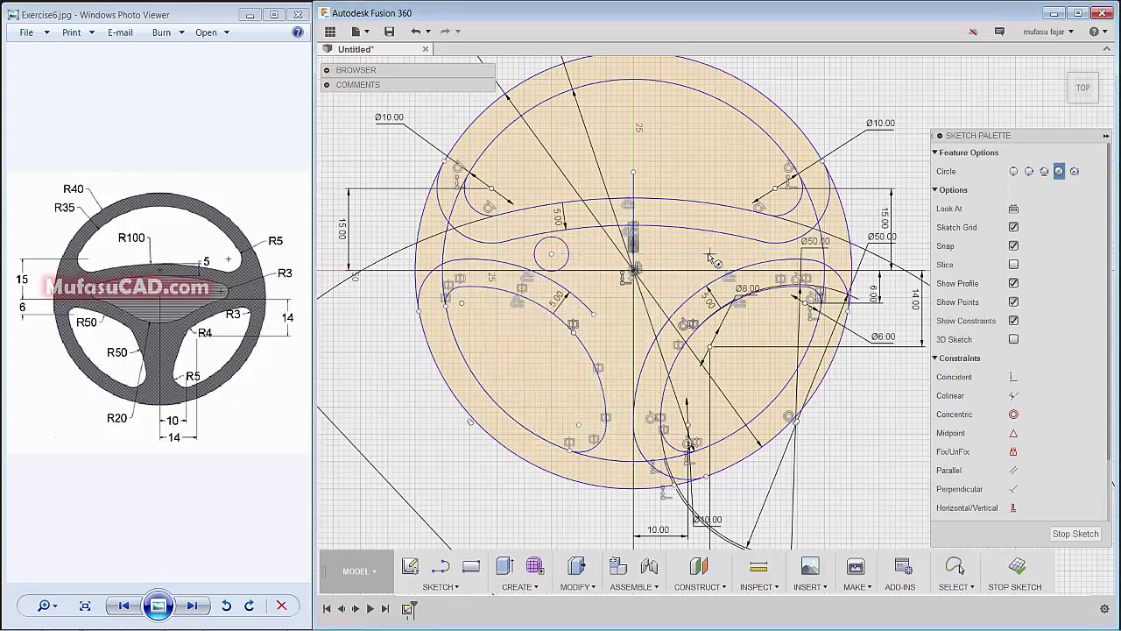
{"action": "left_click", "coordinate": [709, 254]}
{"action": "left_click", "coordinate": [724, 256]}
{"action": "scroll", "coordinate": [663, 140], "scroll_direction": "down", "scroll_amount": 1}
{"action": "left_click", "coordinate": [635, 117]}
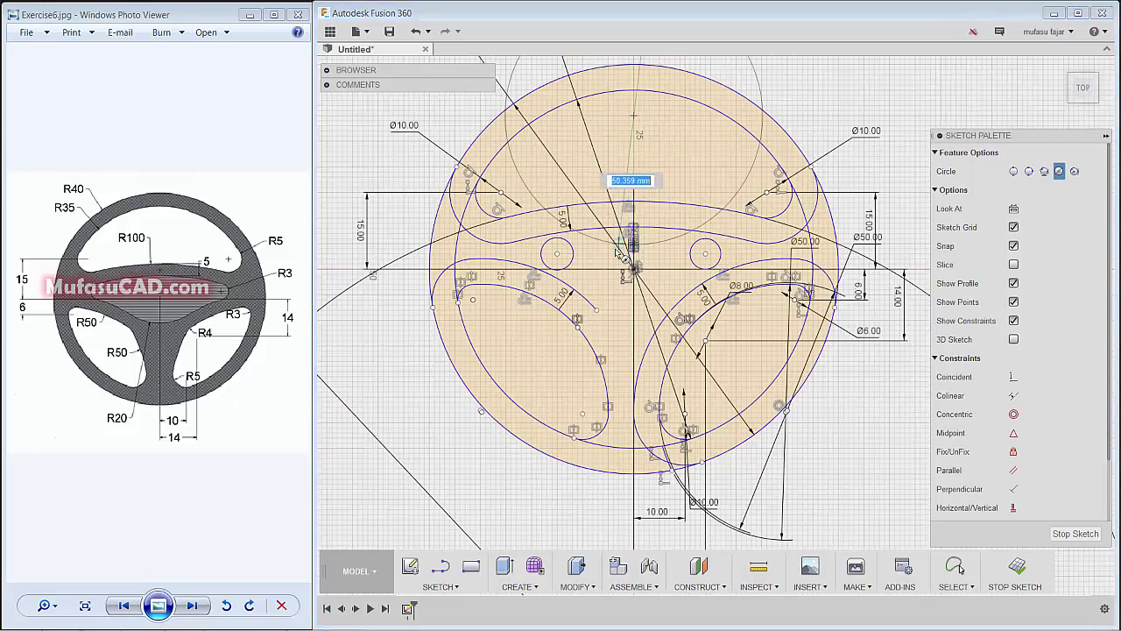
{"action": "left_click", "coordinate": [610, 273]}
{"action": "key", "text": "Escape"}
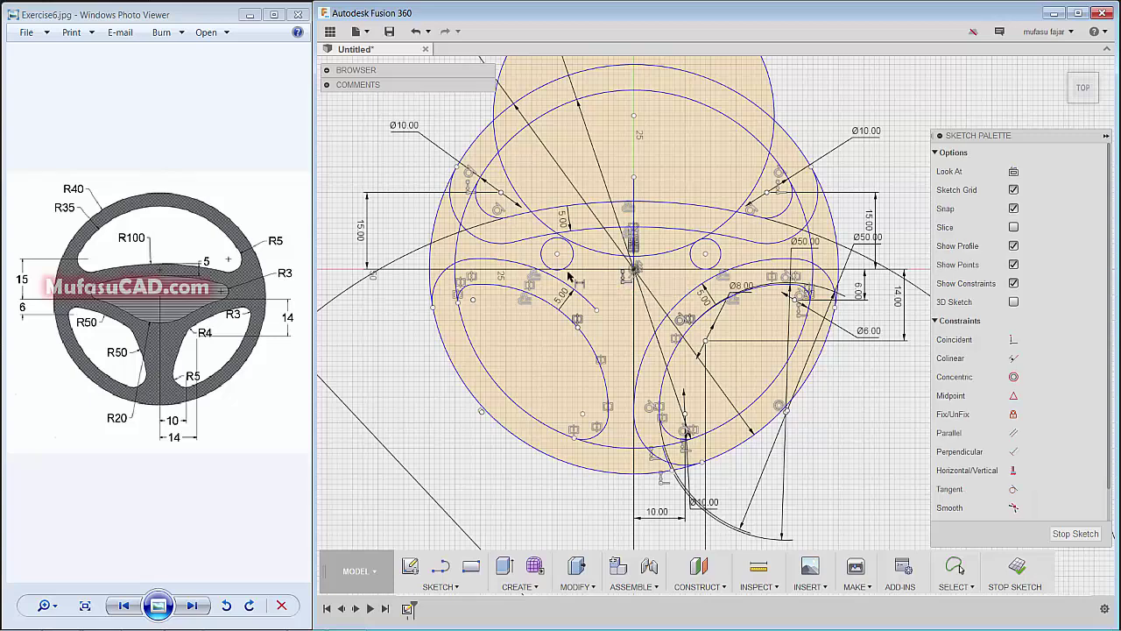
- Dimension both small circles to Ø6 mm
{"action": "left_click", "coordinate": [545, 255]}
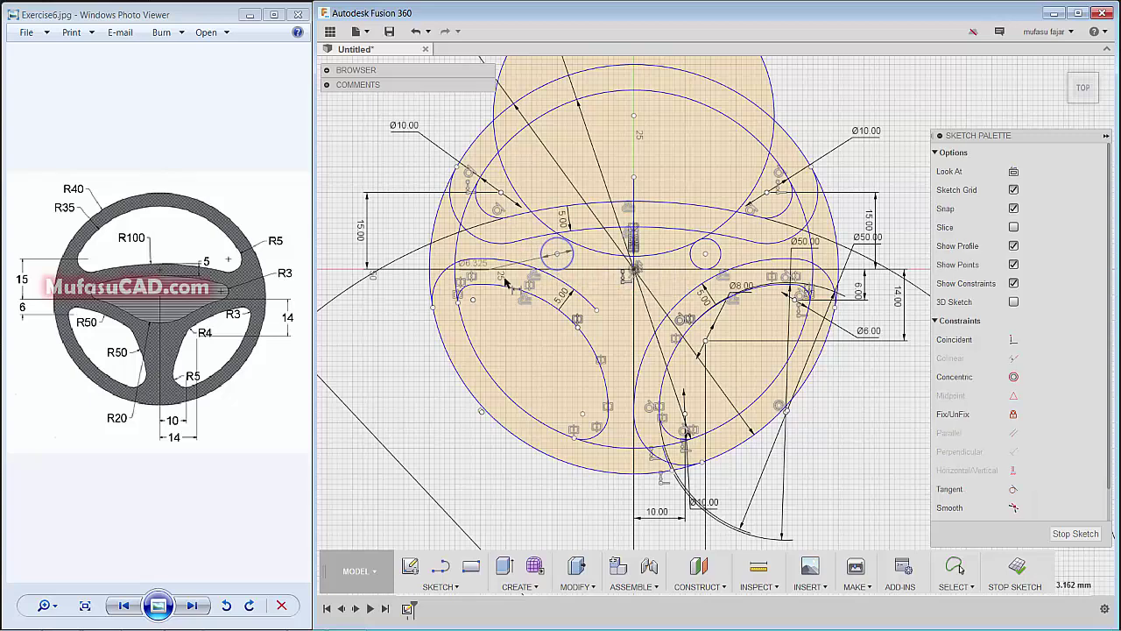
{"action": "left_click", "coordinate": [529, 360]}
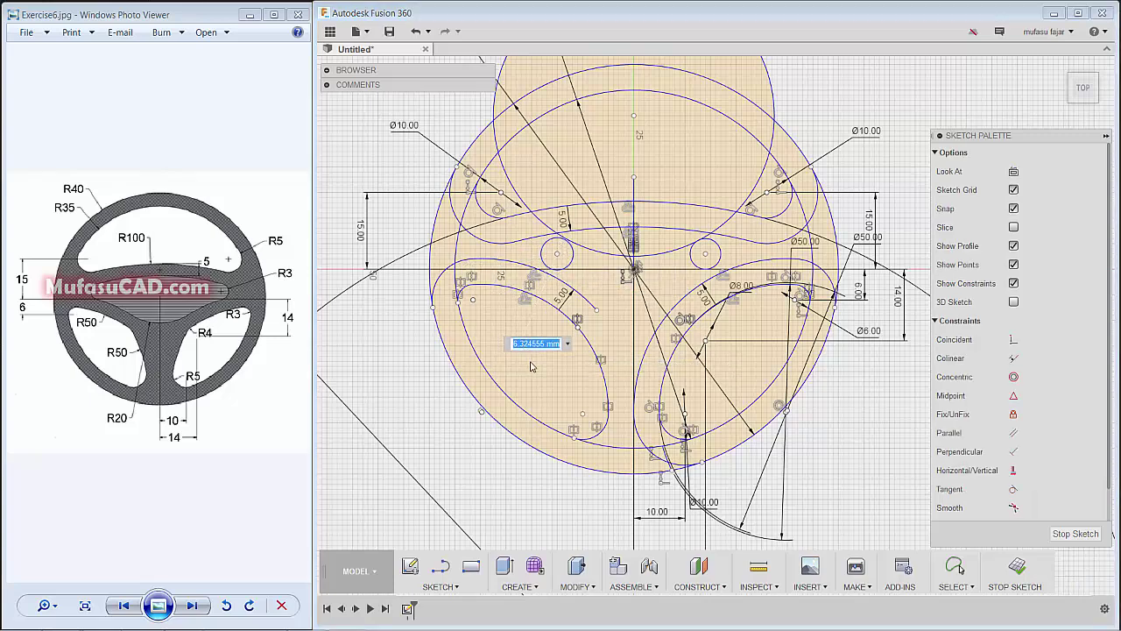
{"action": "type", "text": "6"}
{"action": "key", "text": "Return"}
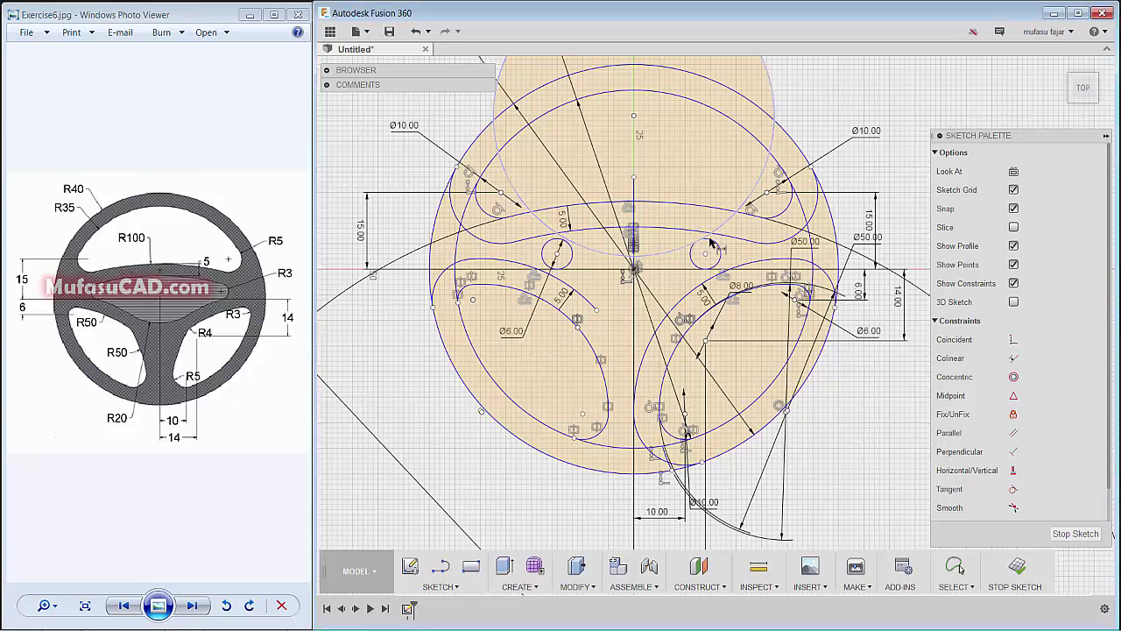
{"action": "left_click", "coordinate": [717, 250]}
{"action": "left_click", "coordinate": [701, 181]}
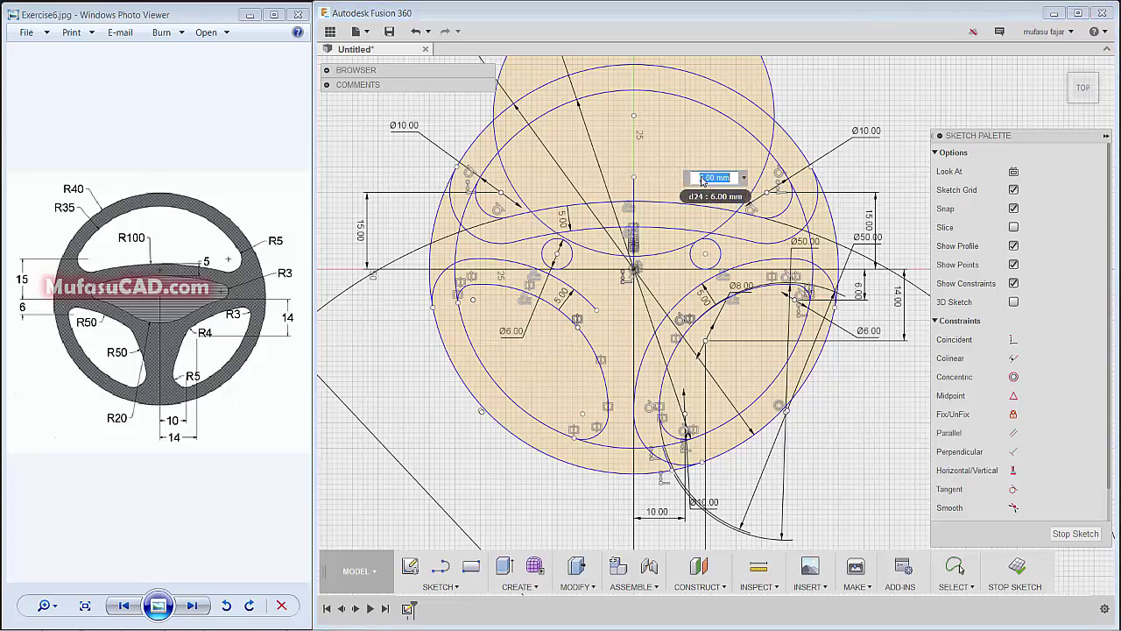
- Dimension the large upper circle to a 40 mm diameter
{"action": "left_click", "coordinate": [773, 107]}
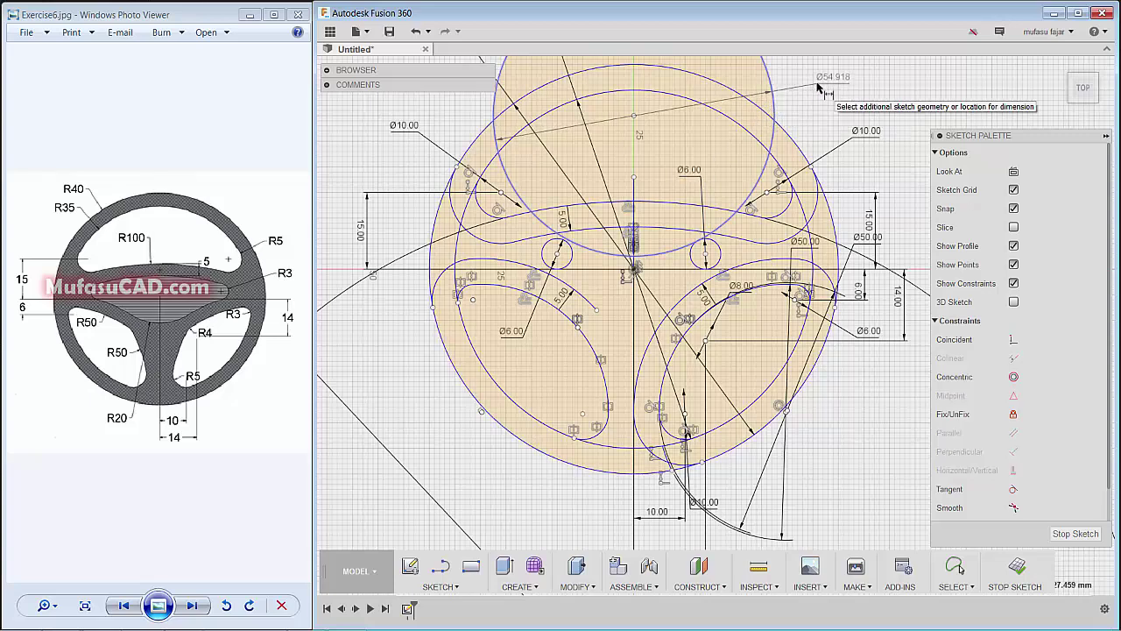
{"action": "left_click", "coordinate": [818, 85]}
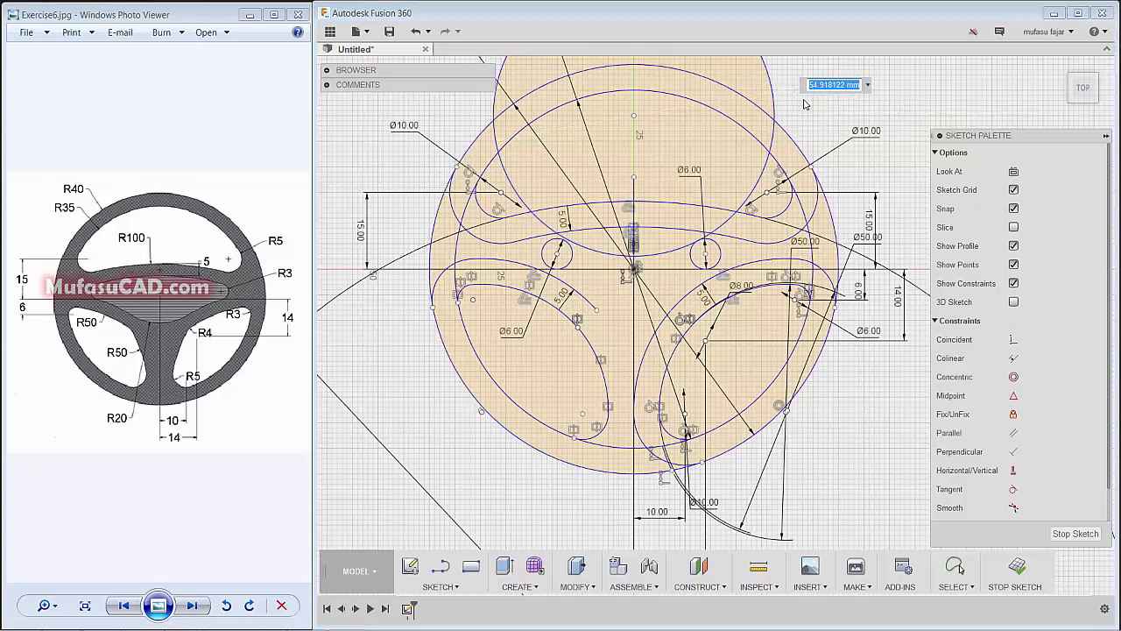
{"action": "key", "text": "Return"}
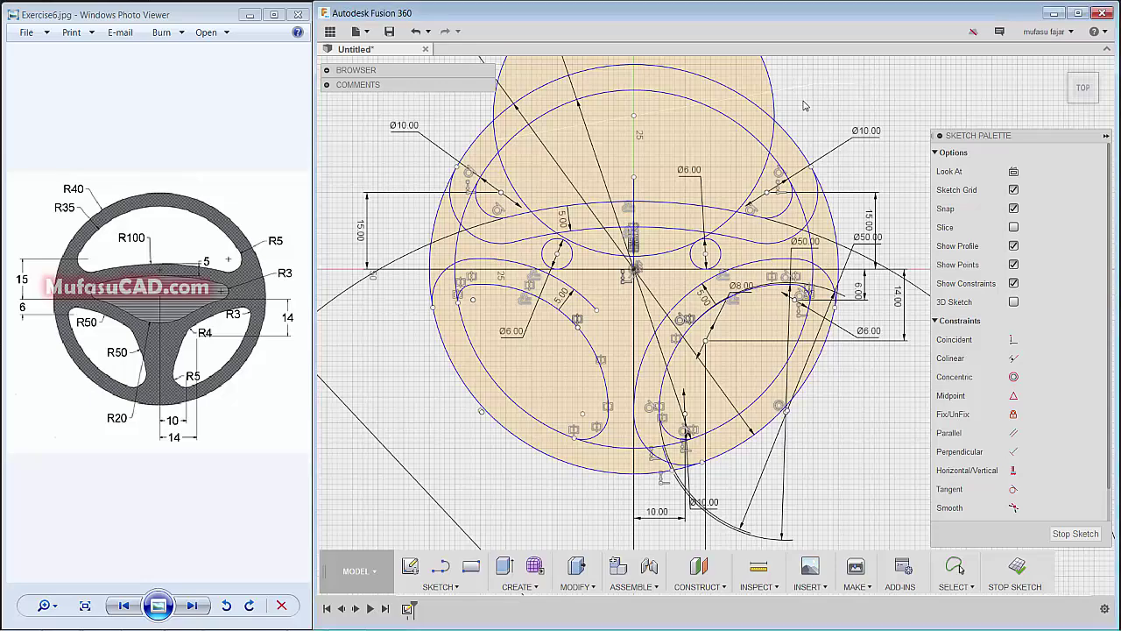
{"action": "scroll", "coordinate": [638, 273], "scroll_direction": "down", "scroll_amount": 1}
{"action": "scroll", "coordinate": [638, 273], "scroll_direction": "down", "scroll_amount": 1}
{"action": "scroll", "coordinate": [638, 274], "scroll_direction": "up", "scroll_amount": 2}
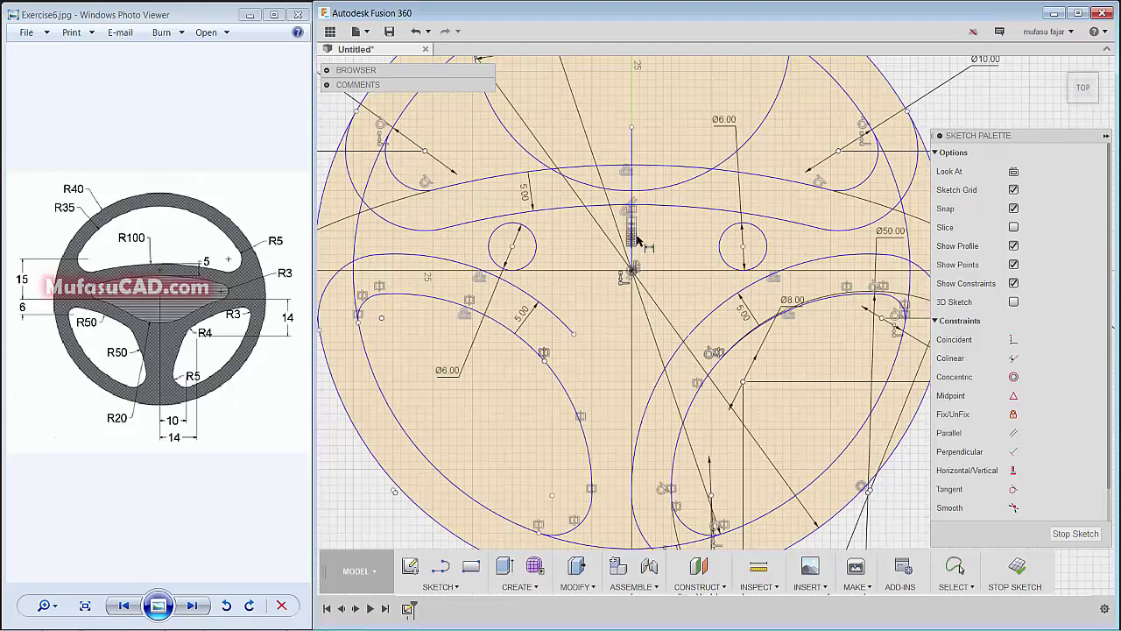
{"action": "scroll", "coordinate": [638, 273], "scroll_direction": "up", "scroll_amount": 1}
- Make both Ø6 small circles tangent to the upper circle and their neighbouring arcs
{"action": "left_click", "coordinate": [1012, 488]}
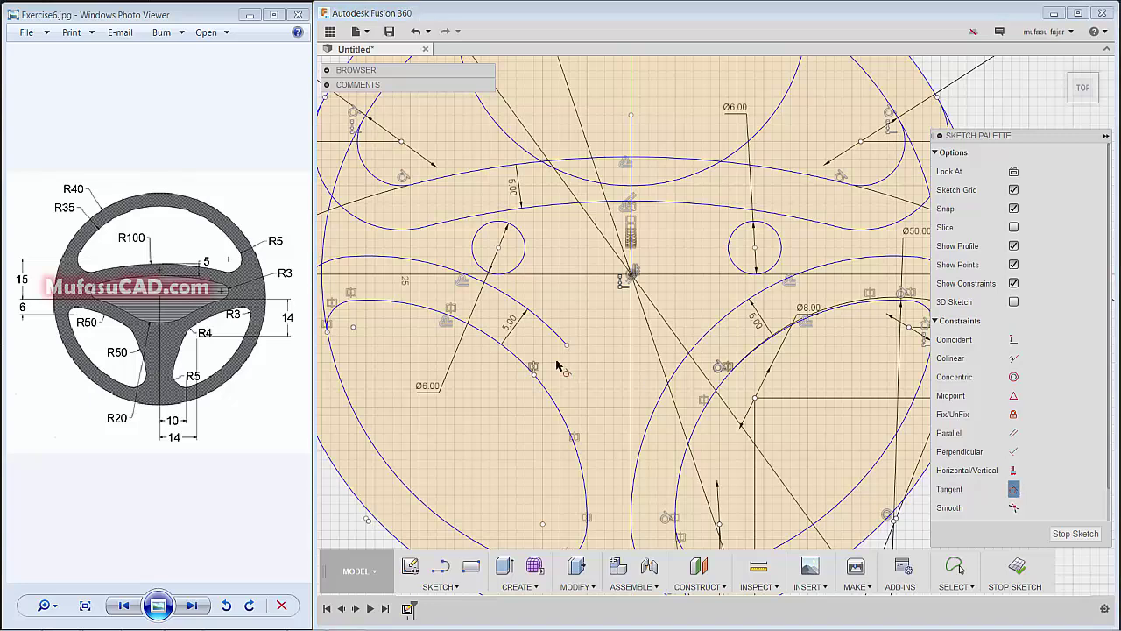
{"action": "left_click", "coordinate": [464, 280]}
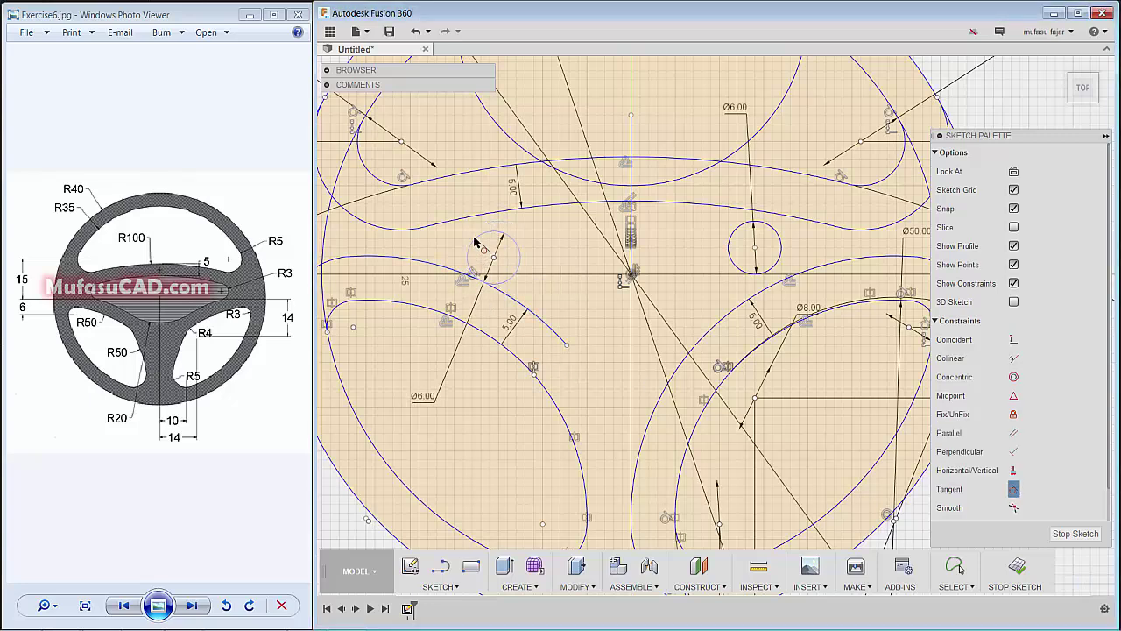
{"action": "left_click", "coordinate": [477, 226]}
{"action": "left_click", "coordinate": [478, 226]}
{"action": "left_click", "coordinate": [474, 241]}
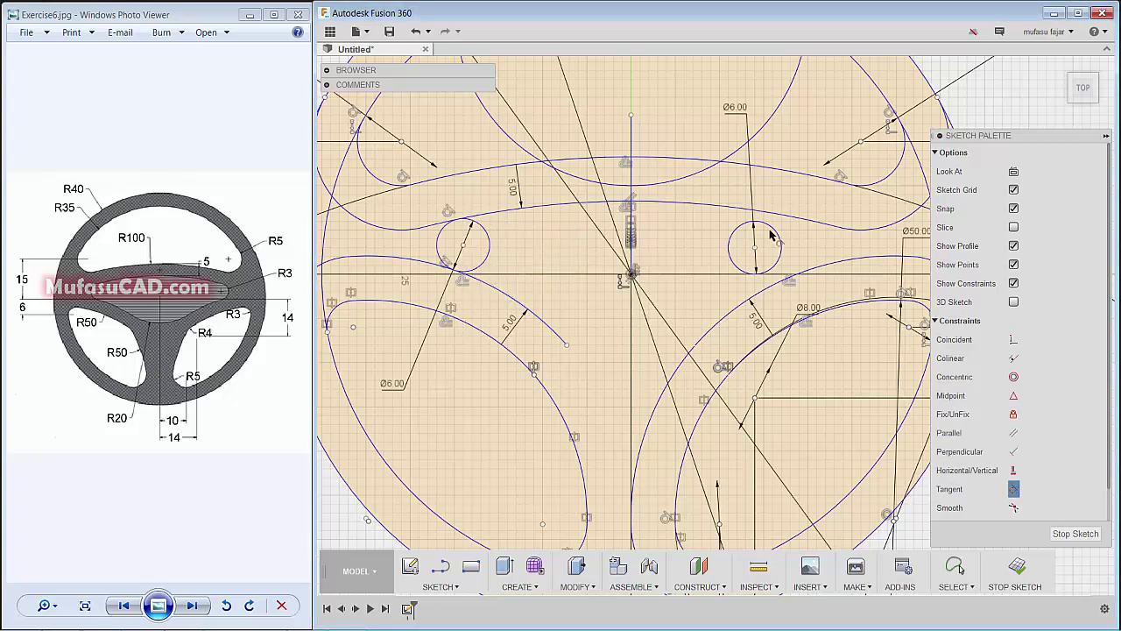
{"action": "left_click", "coordinate": [775, 235]}
{"action": "left_click", "coordinate": [784, 221]}
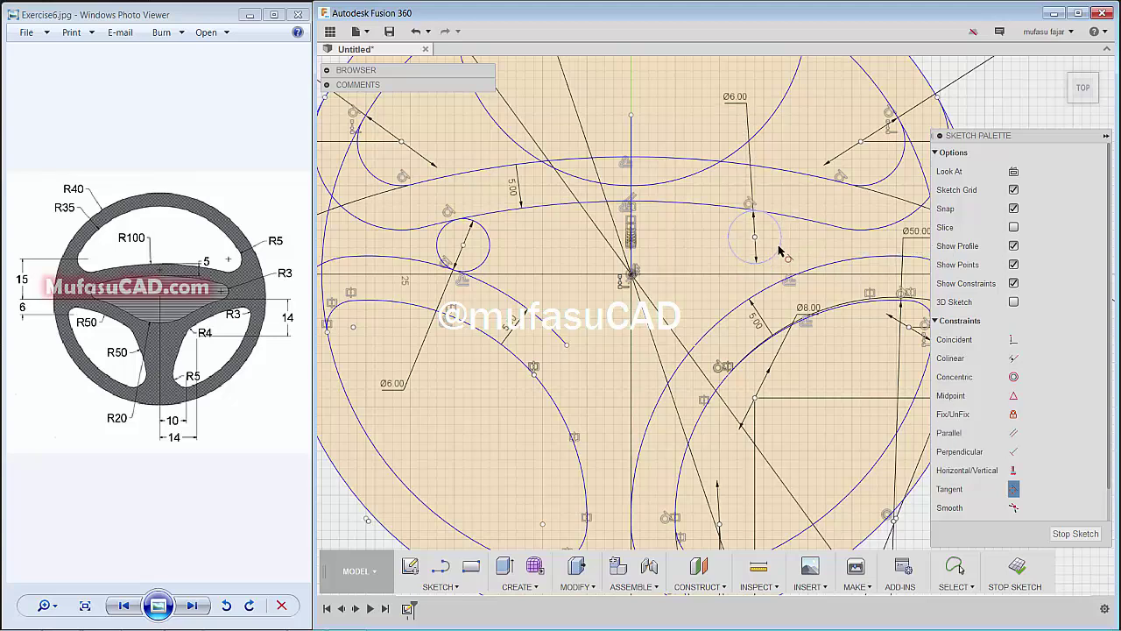
{"action": "left_click", "coordinate": [779, 251]}
{"action": "left_click", "coordinate": [779, 283]}
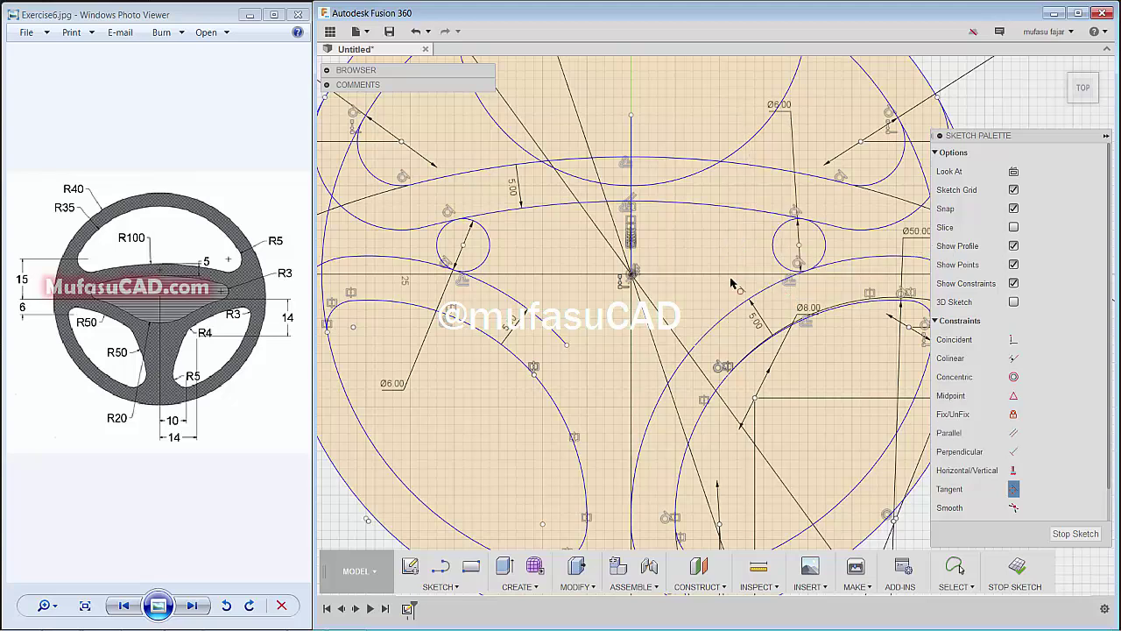
- Make the upper circle tangent to both the left and right side arcs
{"action": "left_click", "coordinate": [682, 179]}
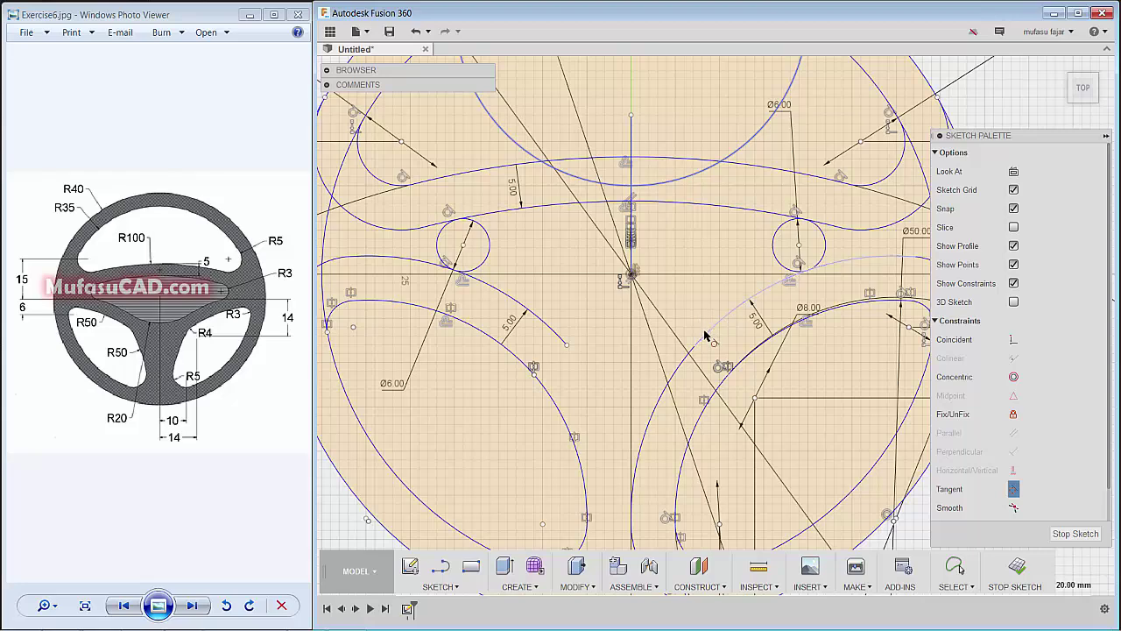
{"action": "left_click", "coordinate": [705, 337]}
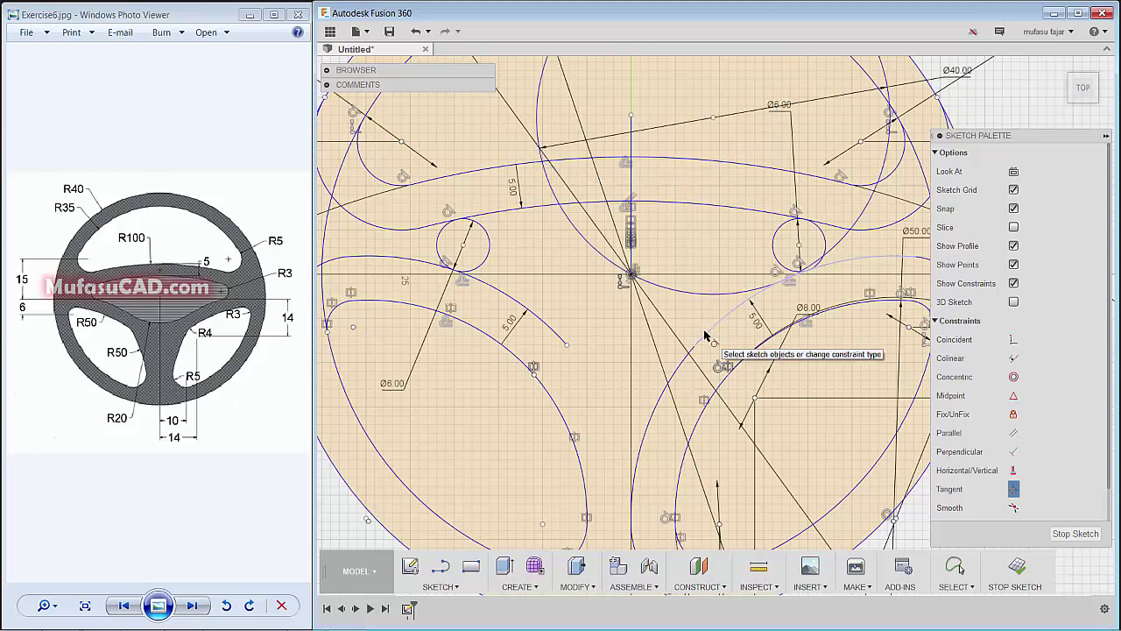
{"action": "left_click", "coordinate": [634, 300]}
{"action": "left_click", "coordinate": [549, 330]}
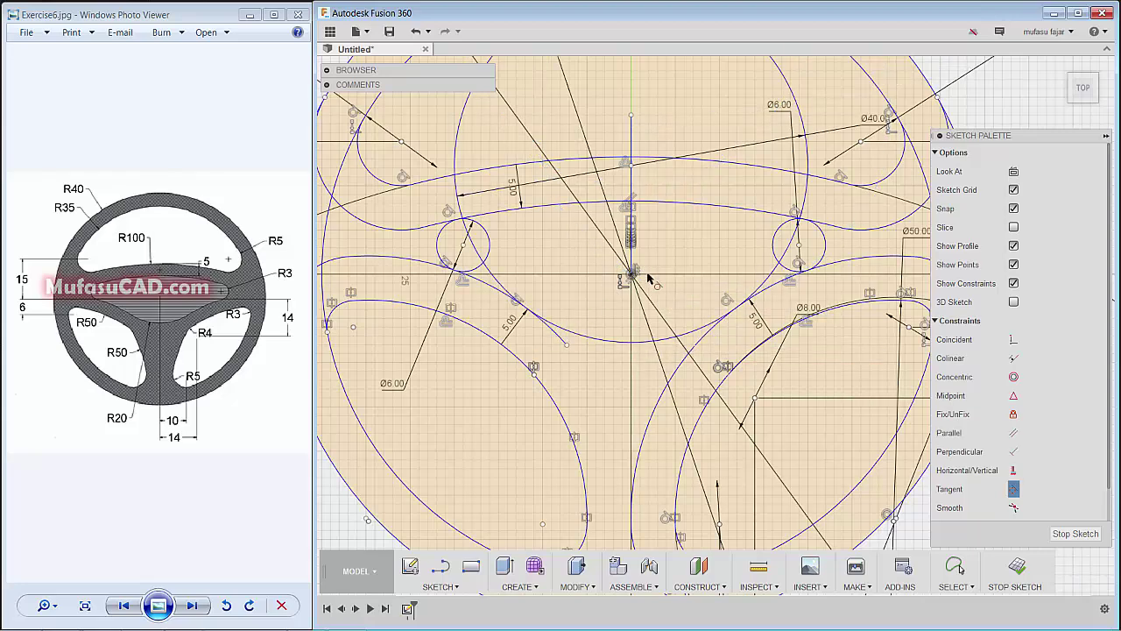
{"action": "scroll", "coordinate": [648, 272], "scroll_direction": "down", "scroll_amount": 3}
{"action": "scroll", "coordinate": [657, 272], "scroll_direction": "down", "scroll_amount": 2}
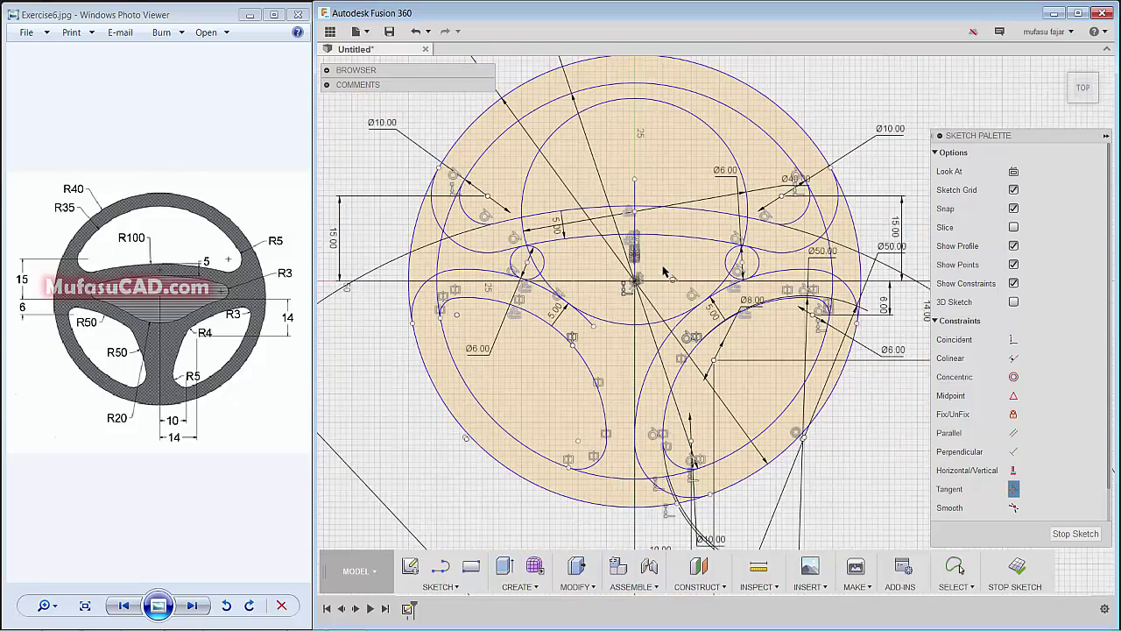
{"action": "left_click", "coordinate": [764, 167]}
{"action": "scroll", "coordinate": [538, 234], "scroll_direction": "up", "scroll_amount": 2}
- Trim the excess curve pieces around the small circles and the left side arcs
{"action": "key", "text": "t"}
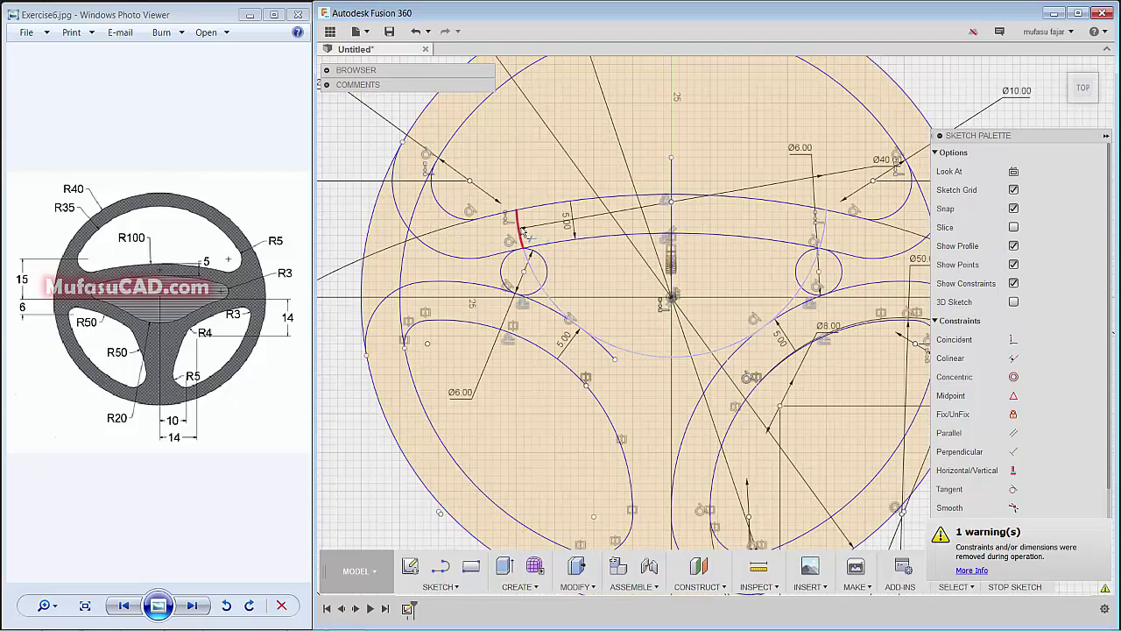
{"action": "left_click", "coordinate": [523, 232]}
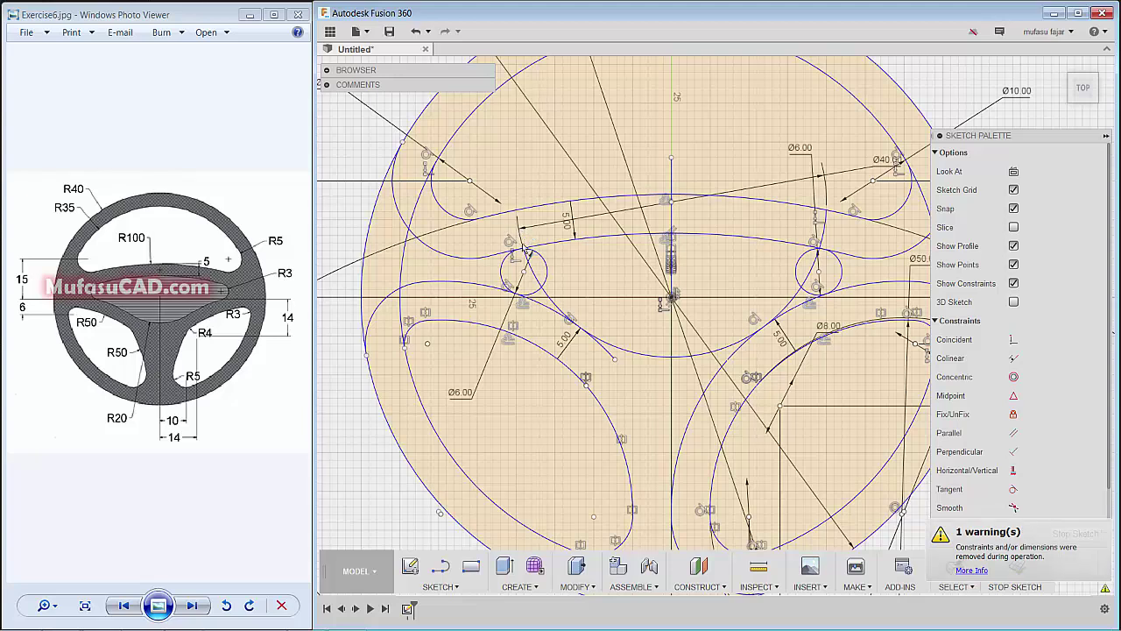
{"action": "left_click", "coordinate": [818, 215]}
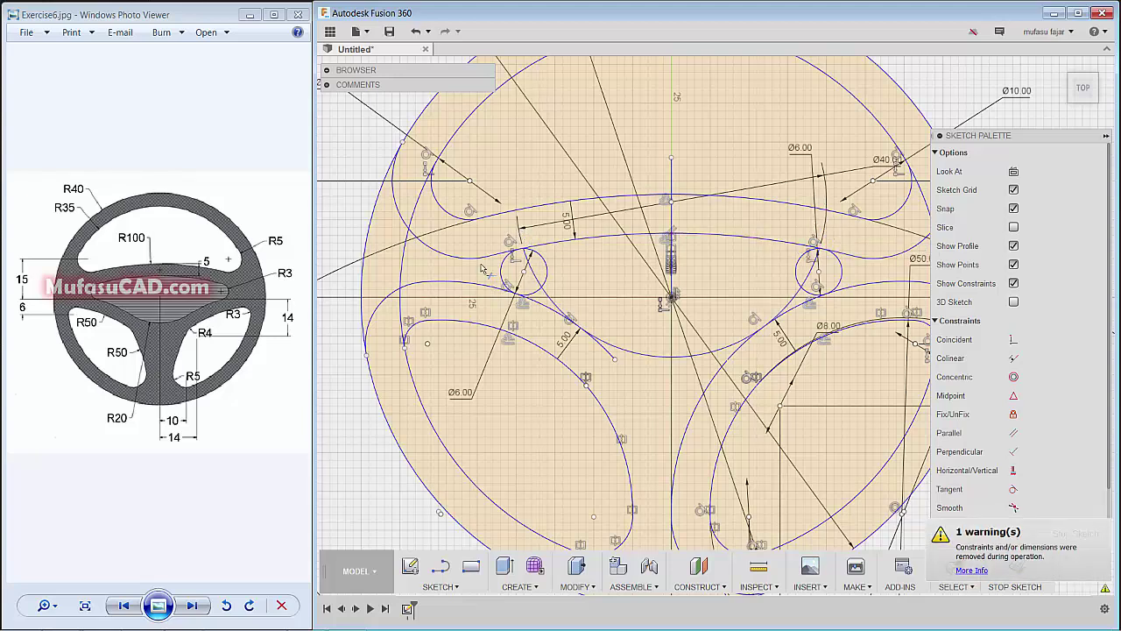
{"action": "left_click", "coordinate": [451, 248]}
{"action": "left_click", "coordinate": [398, 213]}
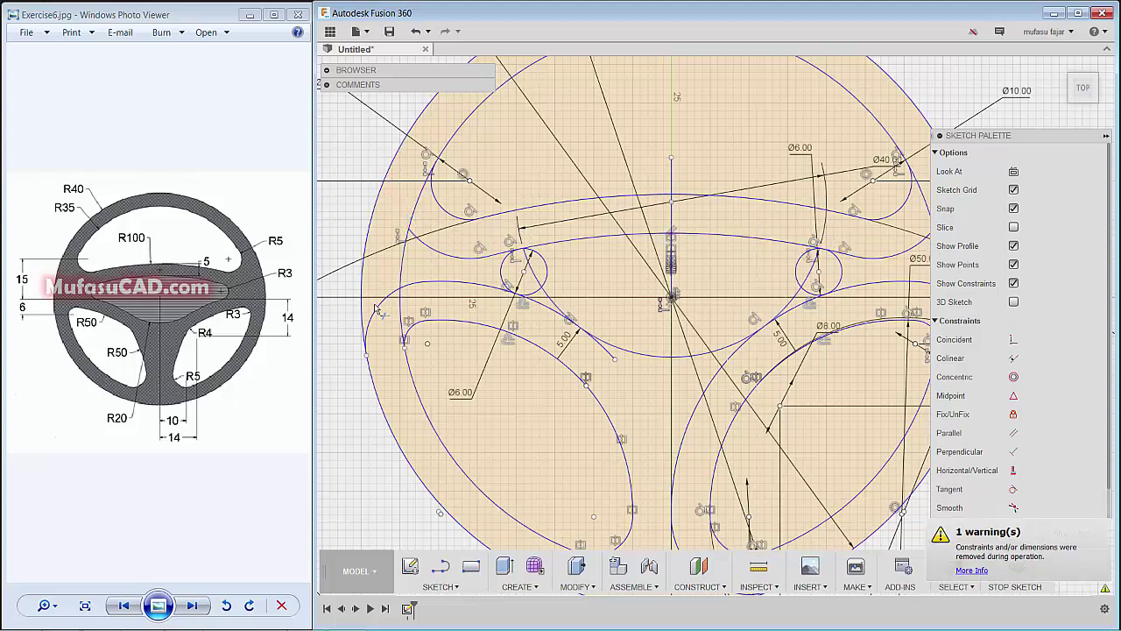
{"action": "left_click", "coordinate": [378, 308]}
{"action": "left_click", "coordinate": [414, 283]}
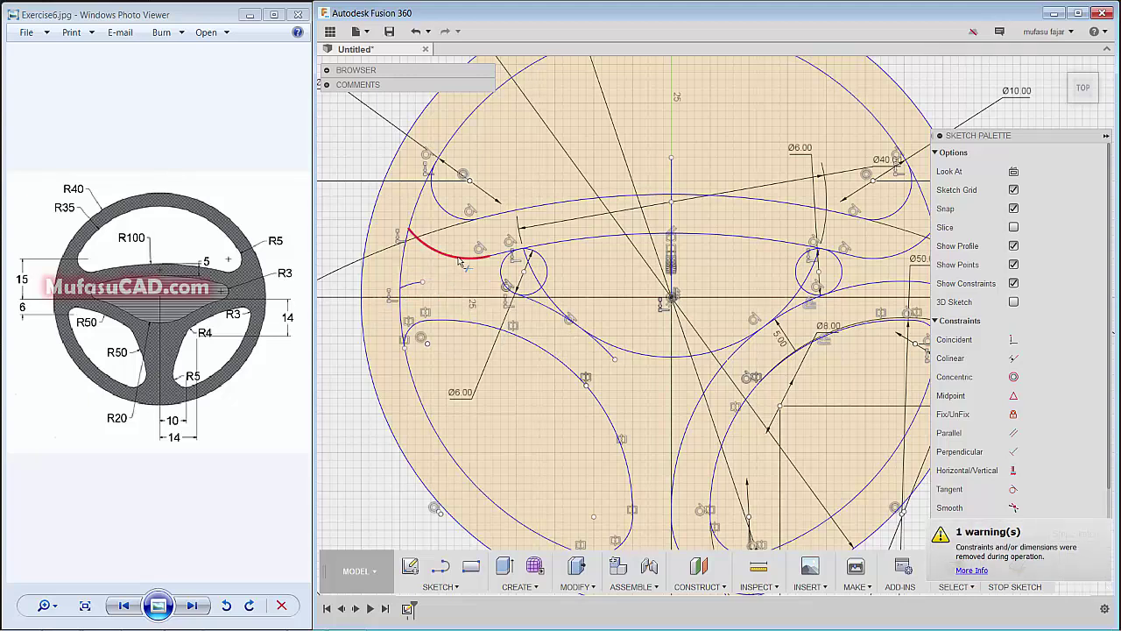
{"action": "left_click", "coordinate": [424, 275]}
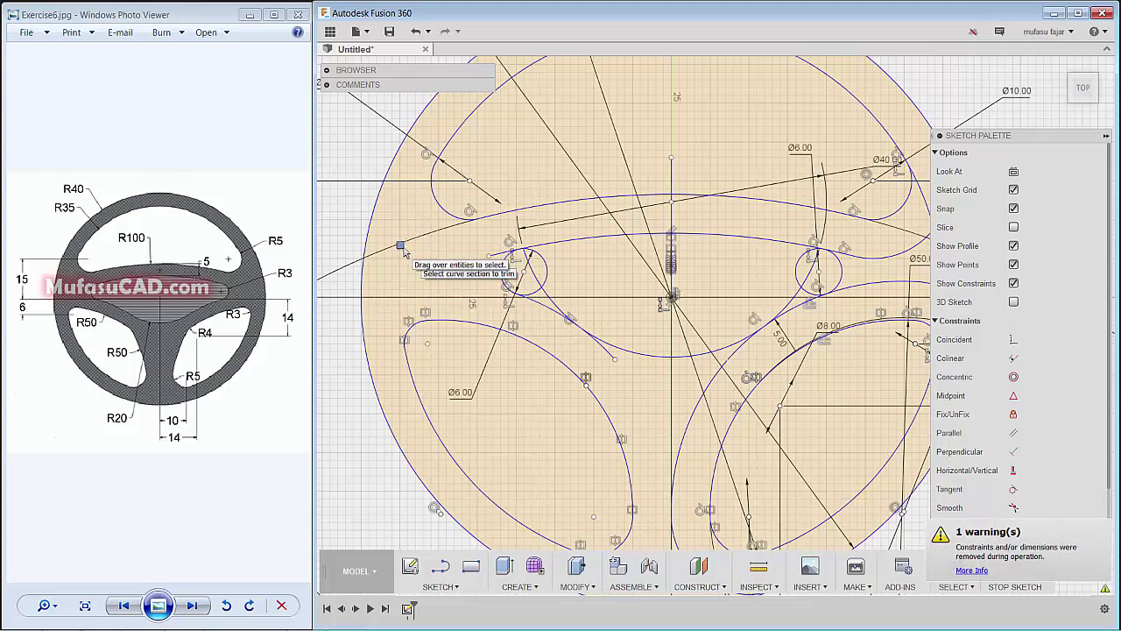
{"action": "left_click", "coordinate": [502, 258]}
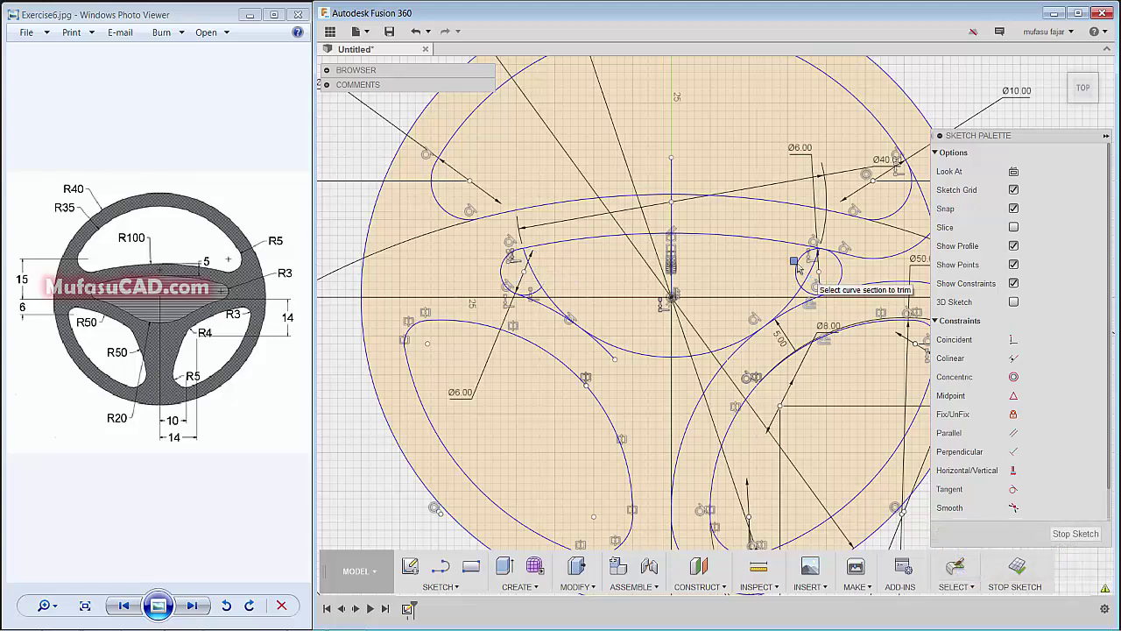
- Trim the leftover segments near the right small circle, centre cutout and right side
{"action": "left_click", "coordinate": [793, 292]}
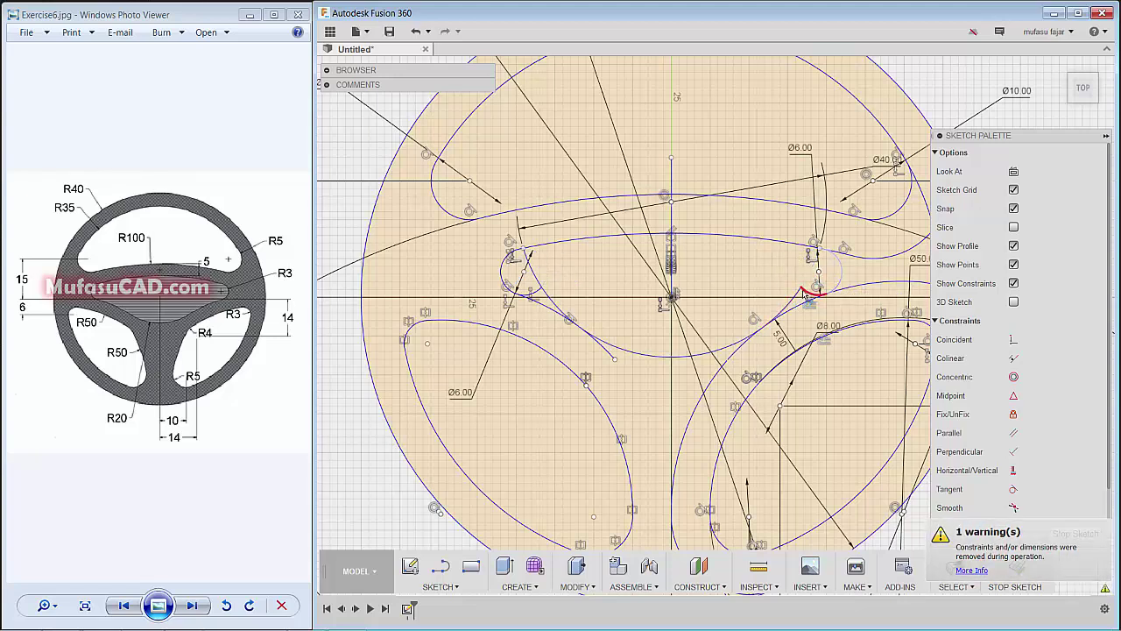
{"action": "left_click", "coordinate": [771, 308]}
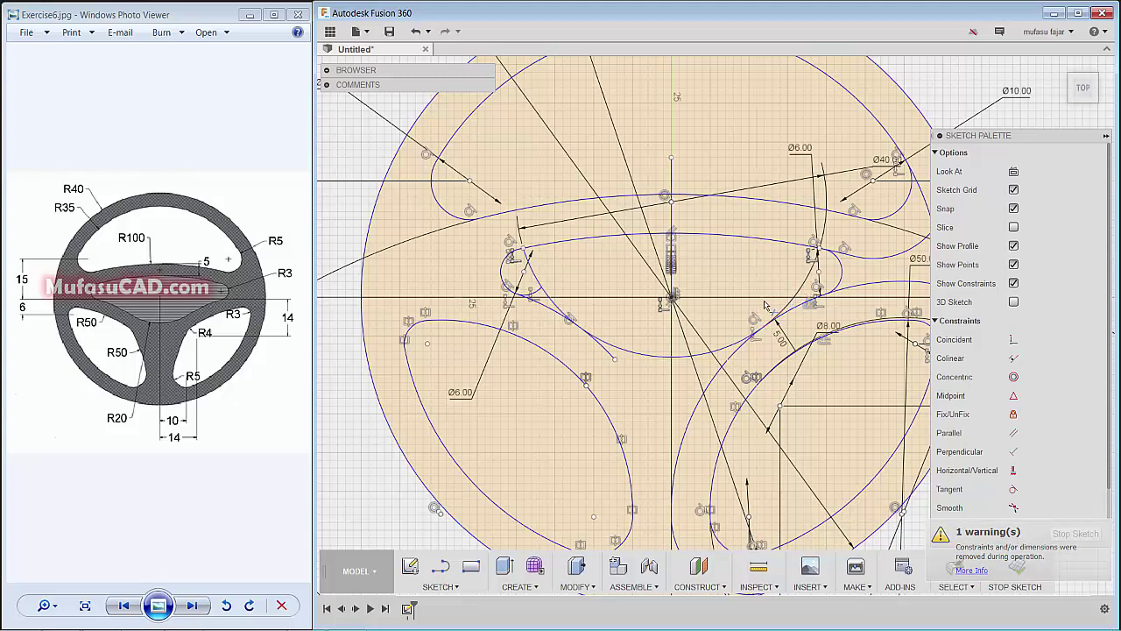
{"action": "left_click", "coordinate": [735, 357]}
{"action": "left_click", "coordinate": [721, 376]}
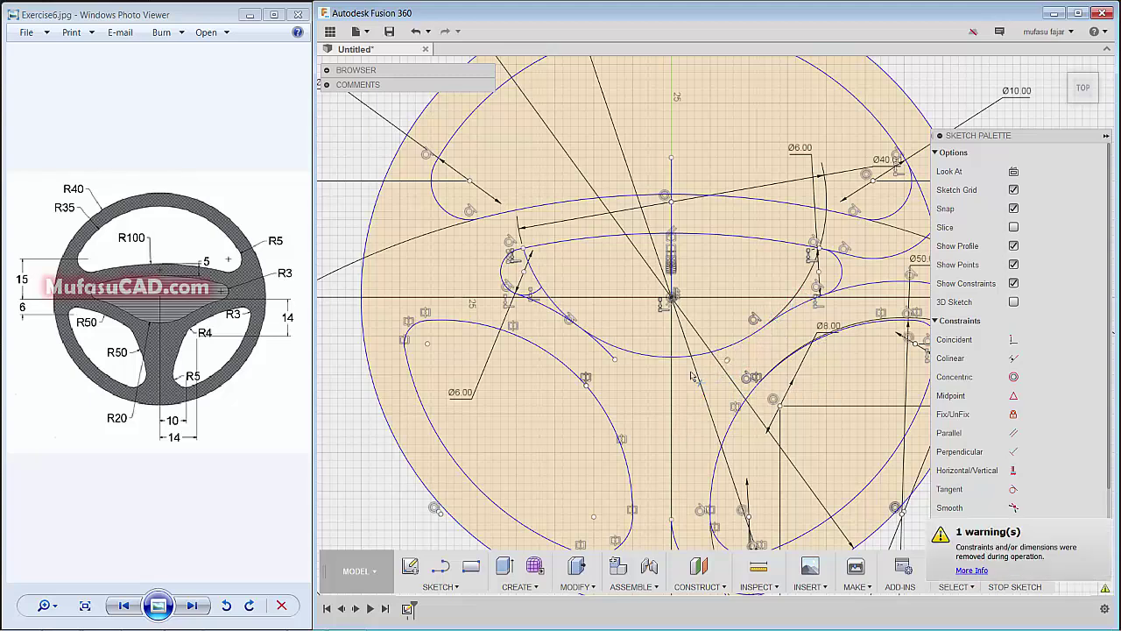
{"action": "left_click", "coordinate": [614, 359]}
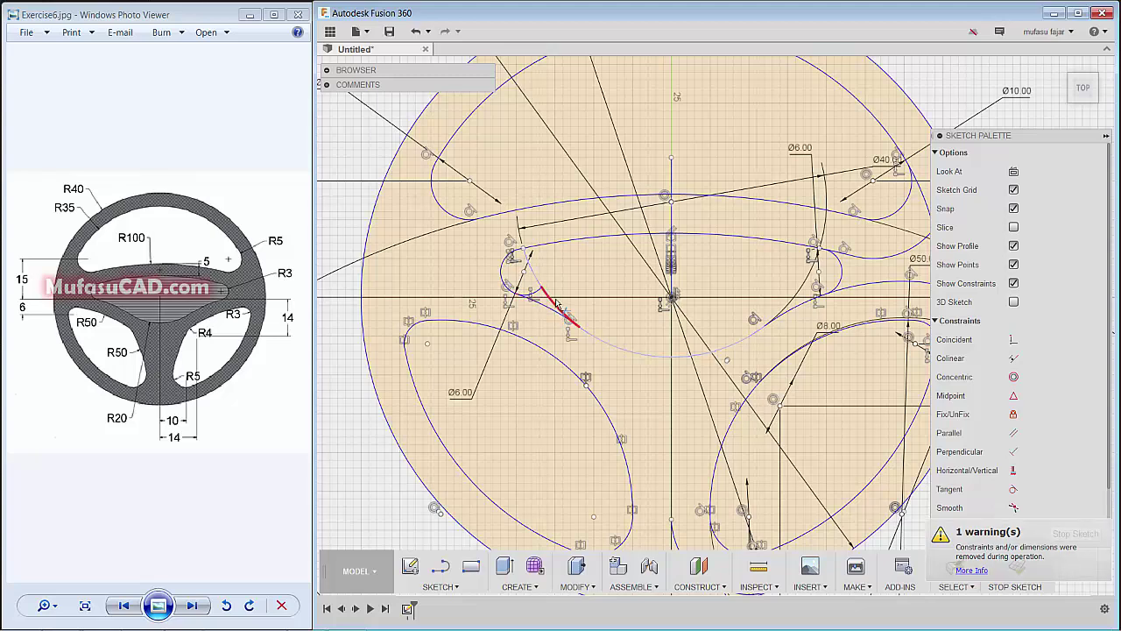
{"action": "left_click", "coordinate": [538, 279]}
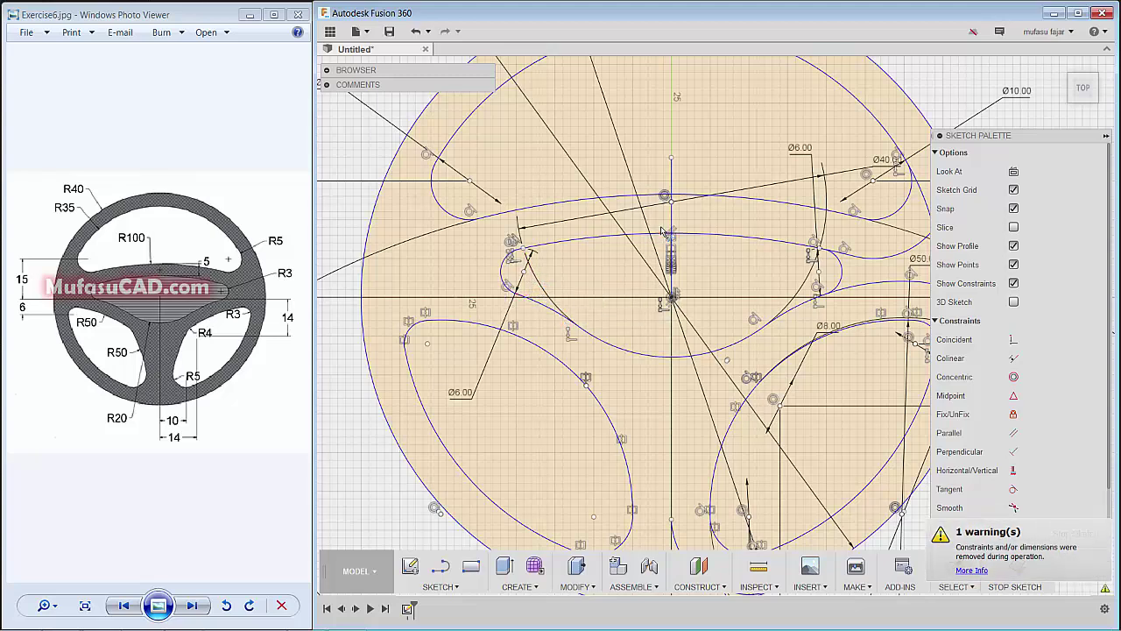
{"action": "left_click", "coordinate": [872, 257]}
{"action": "left_click", "coordinate": [881, 265]}
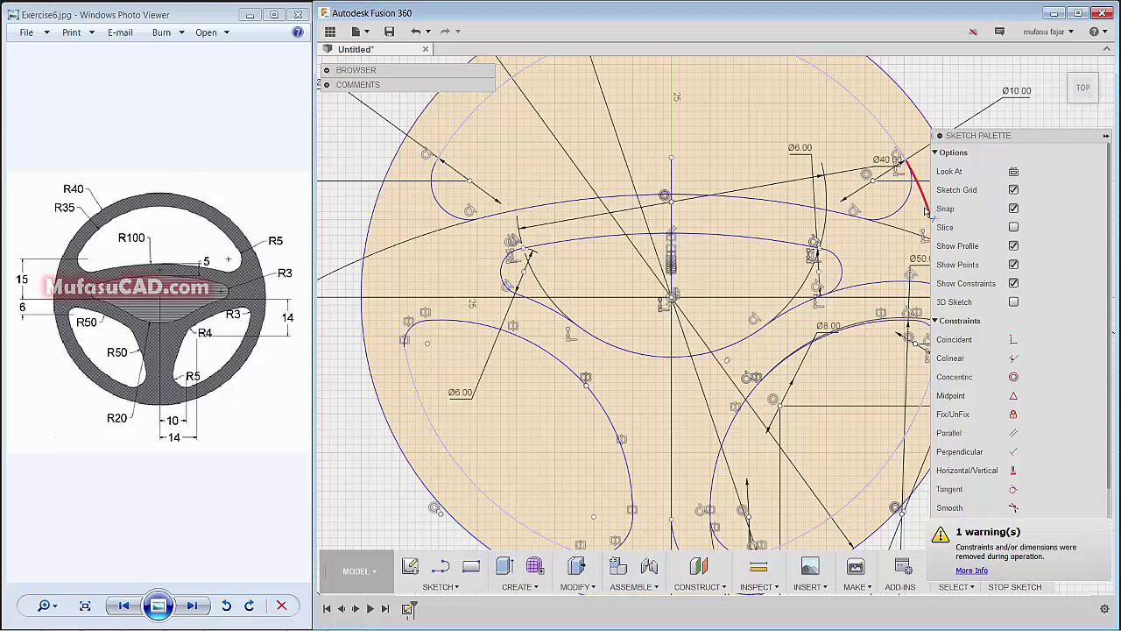
{"action": "scroll", "coordinate": [649, 473], "scroll_direction": "up", "scroll_amount": 1}
{"action": "scroll", "coordinate": [657, 499], "scroll_direction": "down", "scroll_amount": 4}
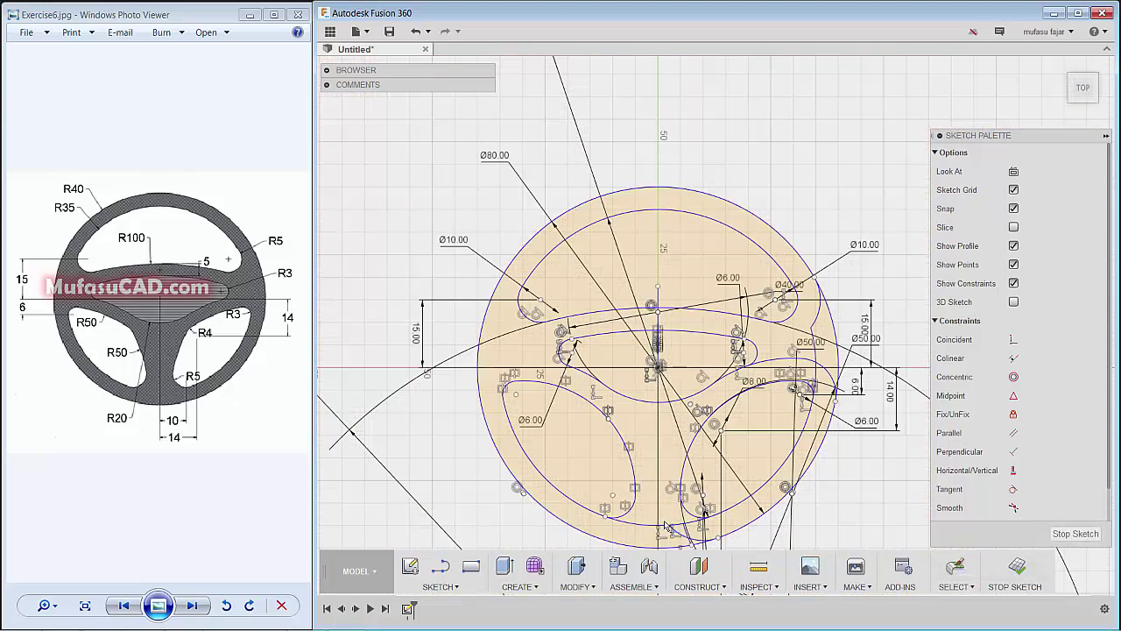
- Trim the two excess arc pieces at the bottom of the wheel
{"action": "left_click", "coordinate": [670, 528]}
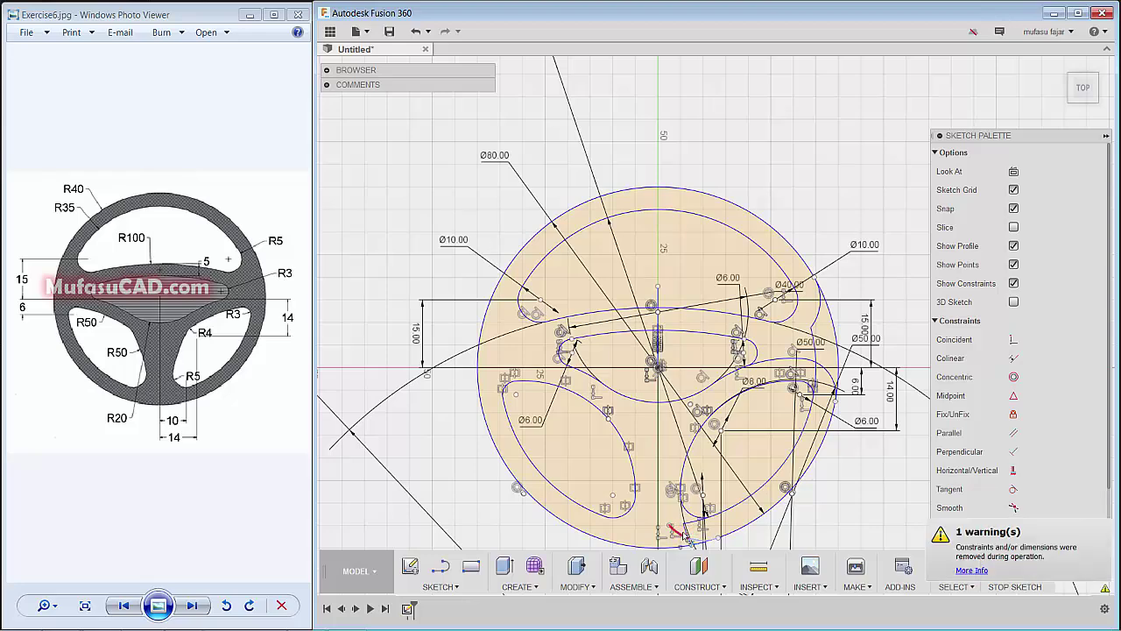
{"action": "left_click", "coordinate": [687, 531]}
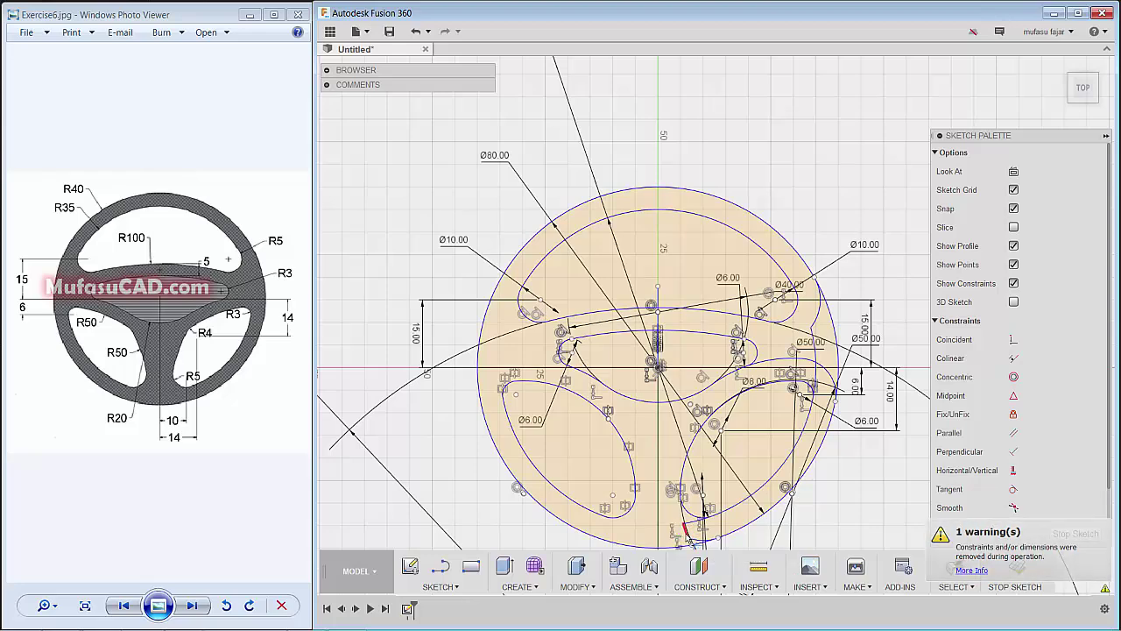
{"action": "scroll", "coordinate": [687, 538], "scroll_direction": "up", "scroll_amount": 4}
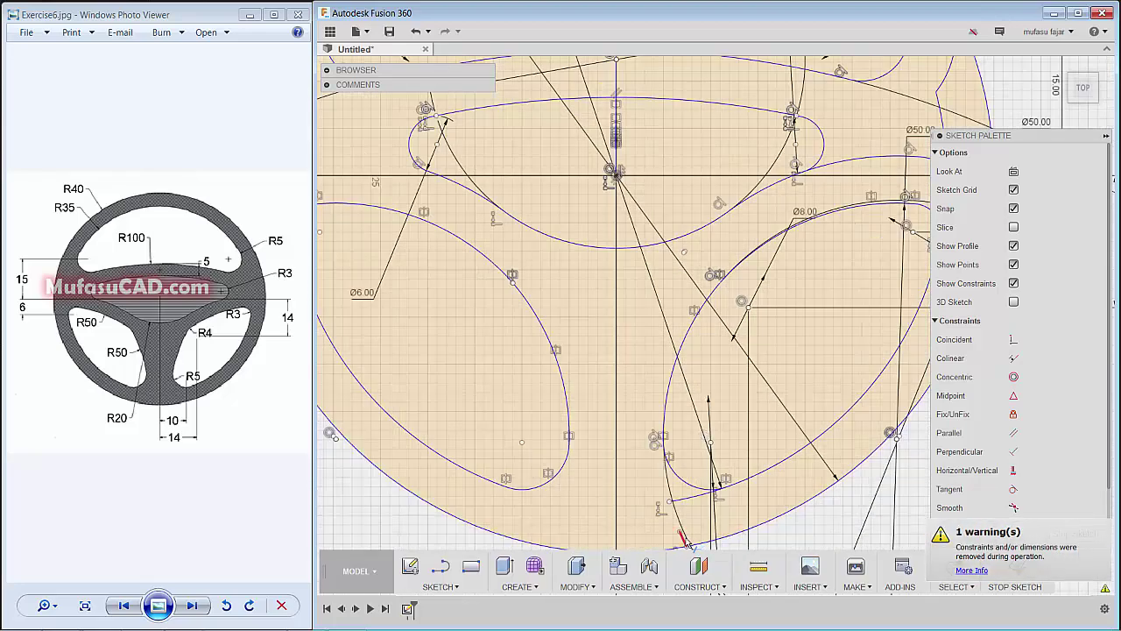
{"action": "scroll", "coordinate": [752, 436], "scroll_direction": "up", "scroll_amount": 2}
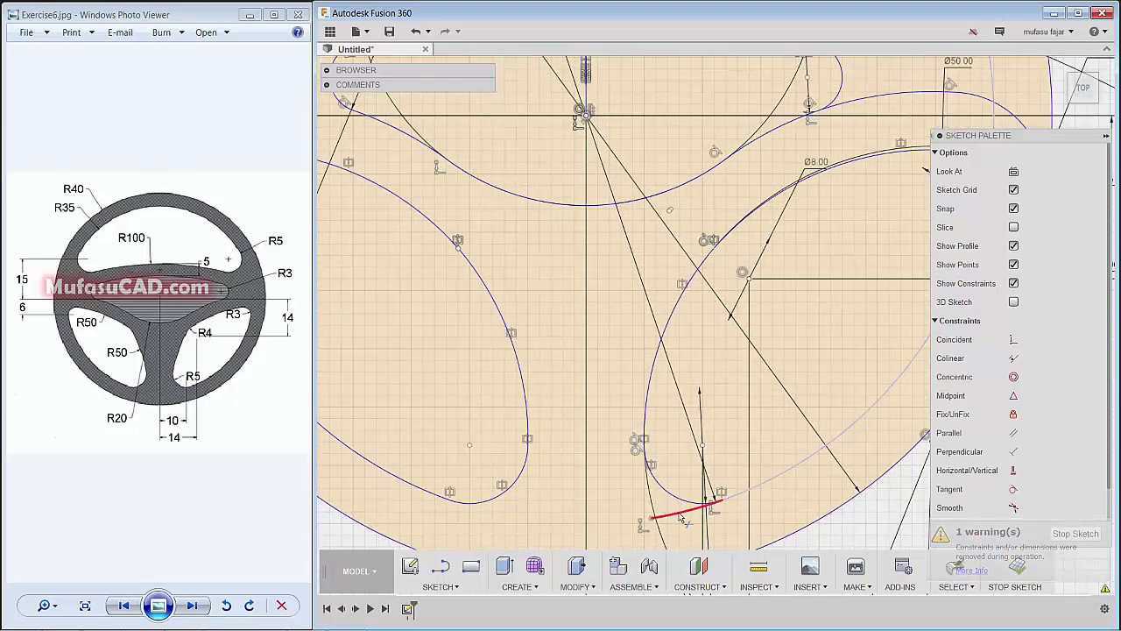
{"action": "scroll", "coordinate": [729, 454], "scroll_direction": "down", "scroll_amount": 2}
{"action": "scroll", "coordinate": [729, 454], "scroll_direction": "down", "scroll_amount": 3}
{"action": "scroll", "coordinate": [894, 289], "scroll_direction": "up", "scroll_amount": 2}
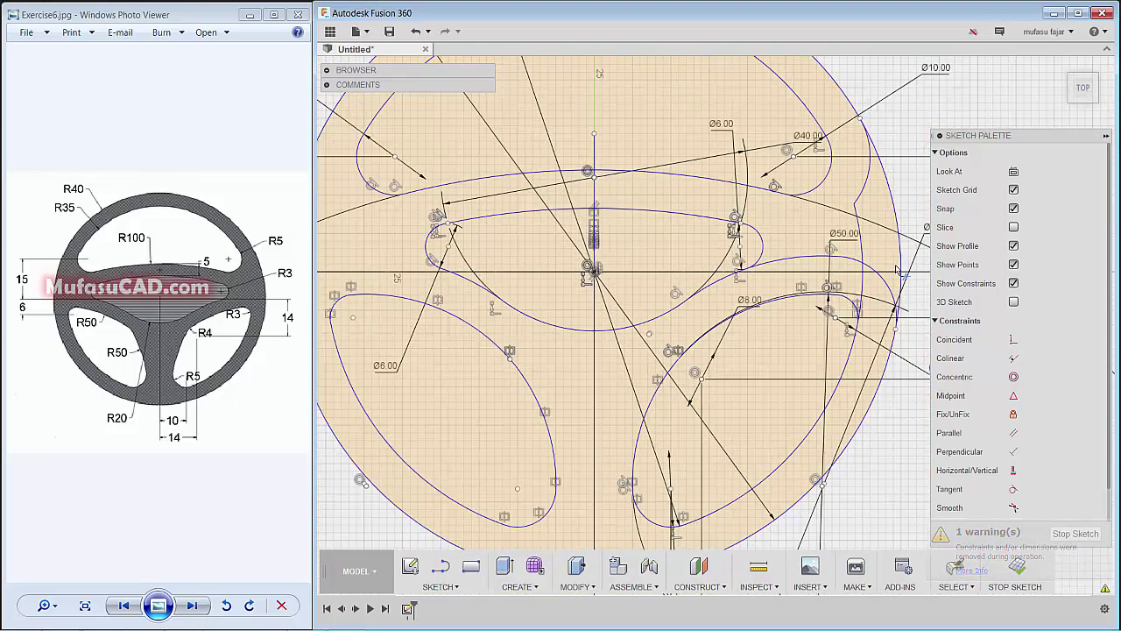
{"action": "scroll", "coordinate": [893, 289], "scroll_direction": "up", "scroll_amount": 2}
- Trim the leftover arc sections on the right side and near the top
{"action": "left_click", "coordinate": [891, 306]}
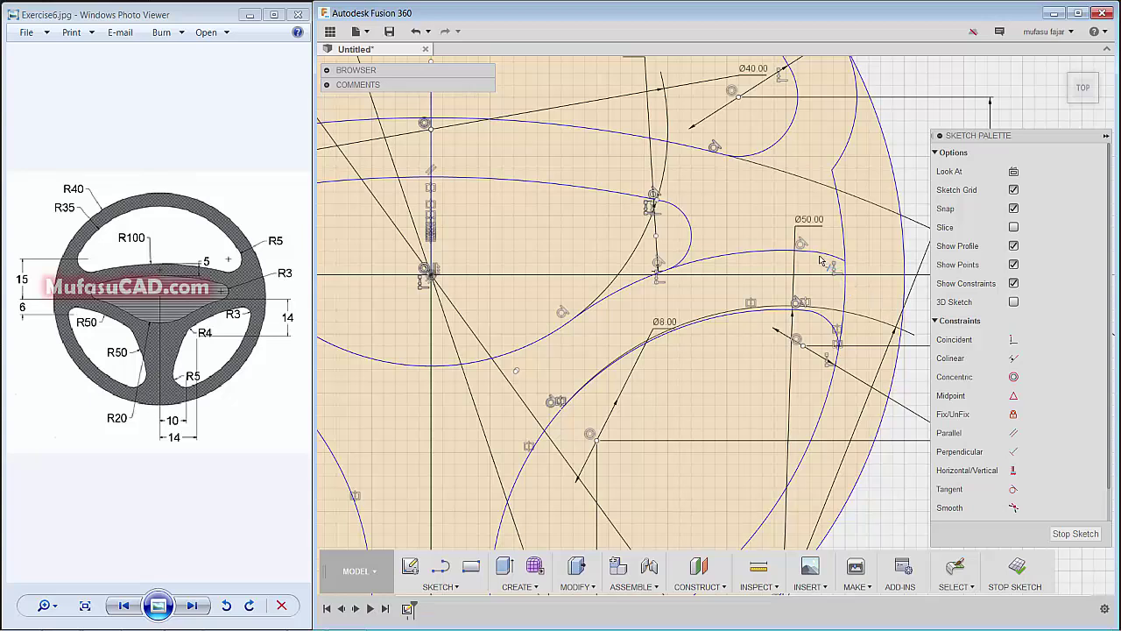
{"action": "left_click", "coordinate": [793, 253]}
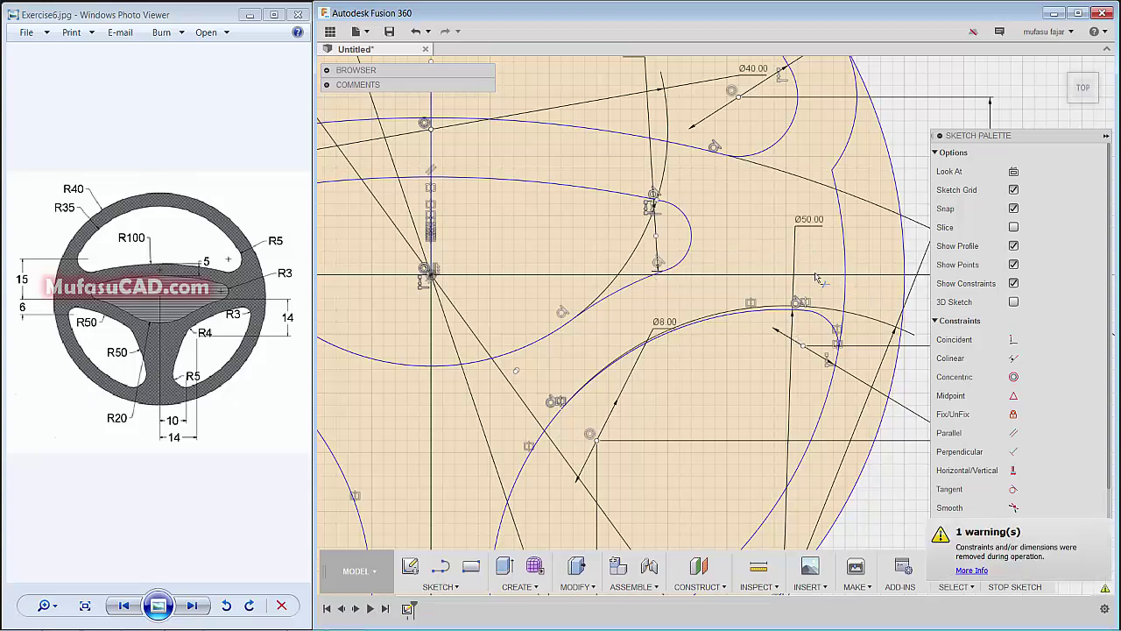
{"action": "left_click", "coordinate": [846, 309]}
{"action": "left_click", "coordinate": [850, 150]}
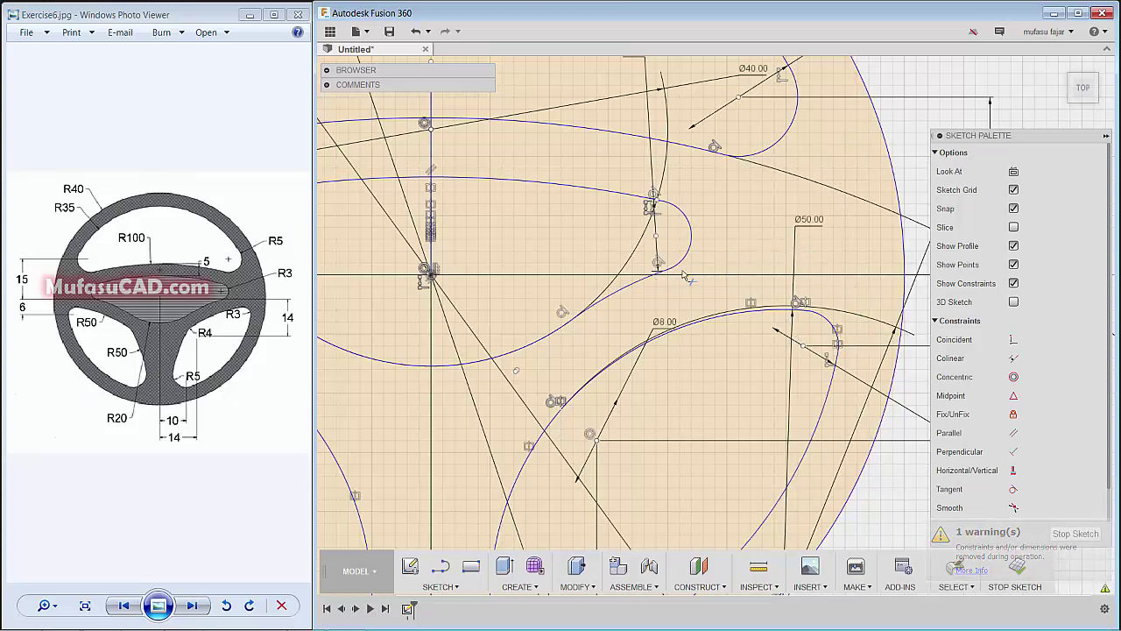
{"action": "scroll", "coordinate": [688, 277], "scroll_direction": "down", "scroll_amount": 1}
{"action": "scroll", "coordinate": [645, 283], "scroll_direction": "down", "scroll_amount": 1}
{"action": "scroll", "coordinate": [534, 333], "scroll_direction": "down", "scroll_amount": 1}
{"action": "scroll", "coordinate": [490, 341], "scroll_direction": "down", "scroll_amount": 1}
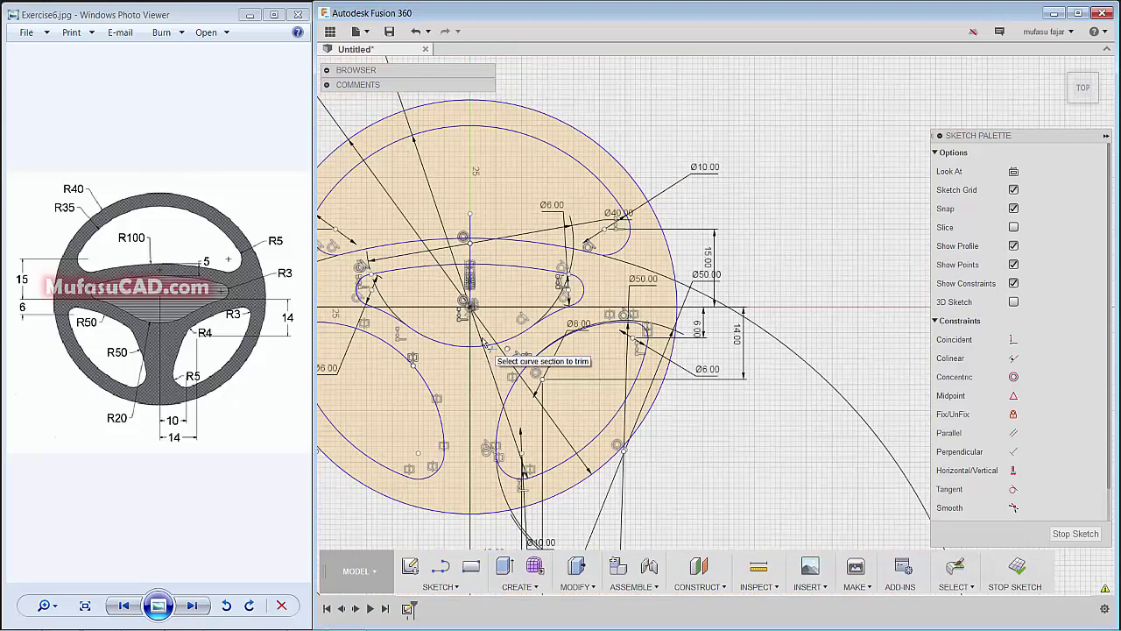
- Pan and zoom so the whole wheel sketch is centred in view
{"action": "middle_click_drag", "start_coordinate": [525, 298], "coordinate": [675, 292]}
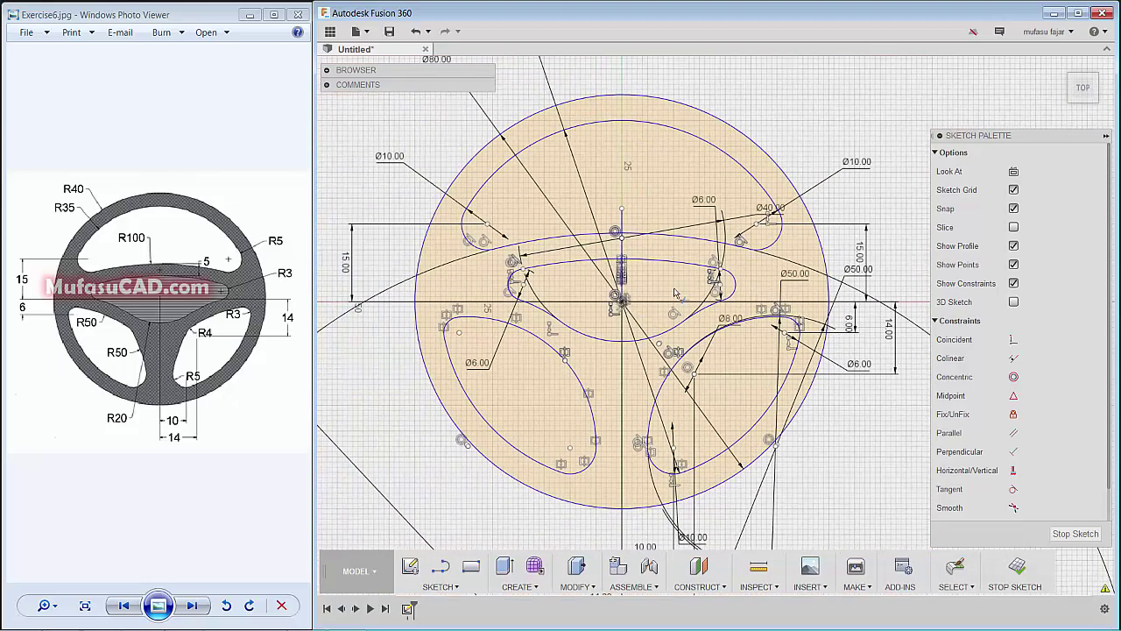
{"action": "scroll", "coordinate": [672, 294], "scroll_direction": "up", "scroll_amount": 1}
{"action": "scroll", "coordinate": [664, 299], "scroll_direction": "up", "scroll_amount": 1}
{"action": "scroll", "coordinate": [587, 324], "scroll_direction": "up", "scroll_amount": 1}
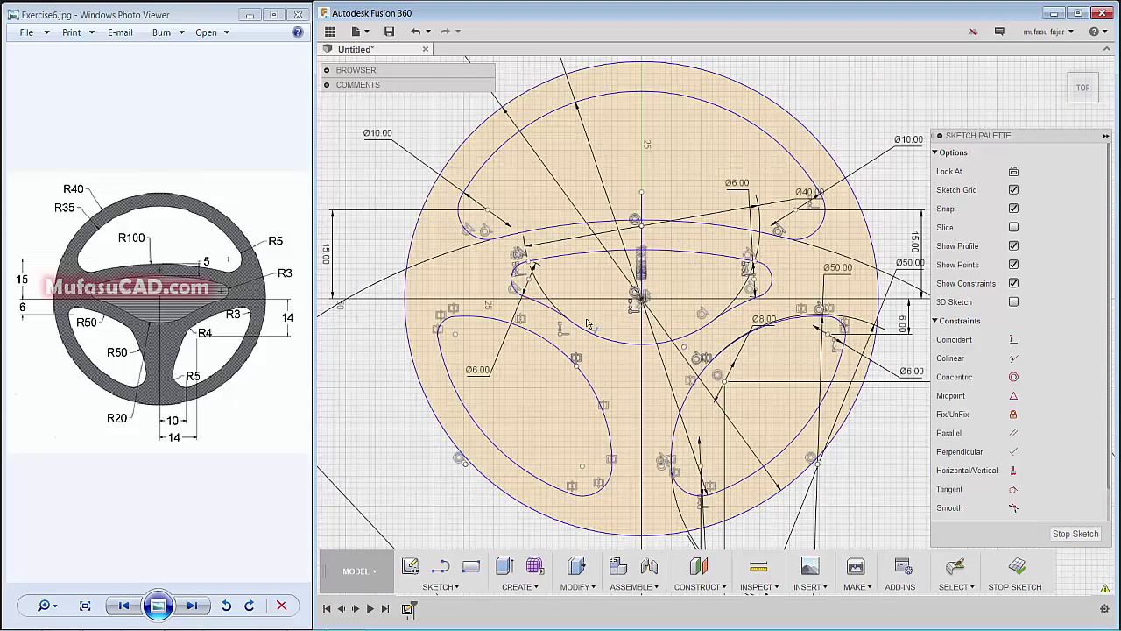
{"action": "scroll", "coordinate": [696, 329], "scroll_direction": "up", "scroll_amount": 1}
{"action": "scroll", "coordinate": [727, 342], "scroll_direction": "down", "scroll_amount": 2}
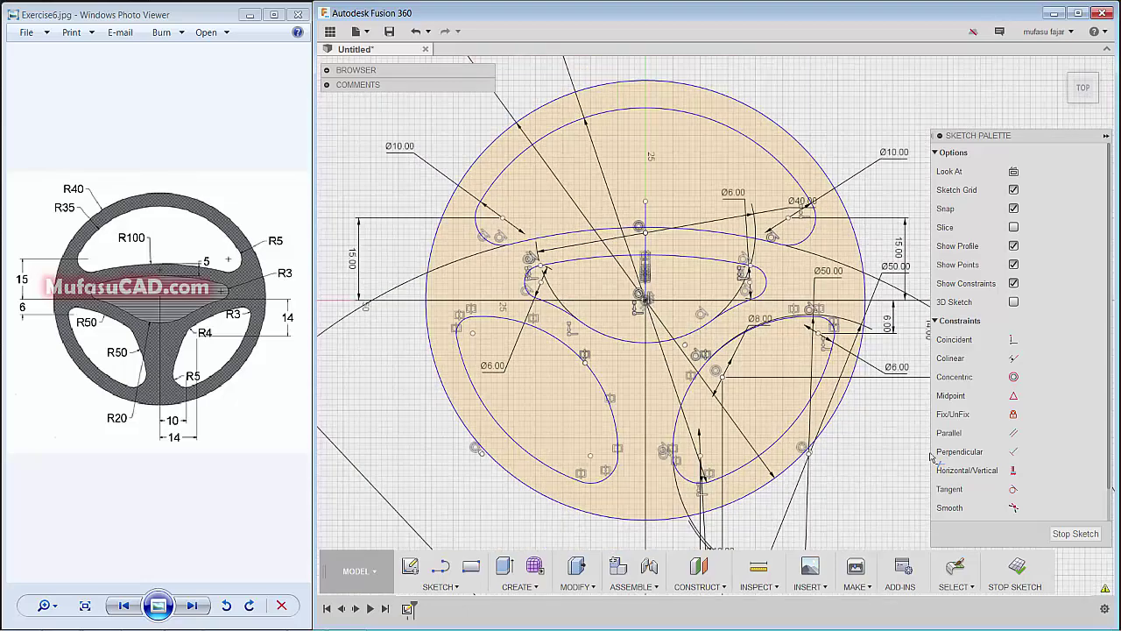
- Stop the sketch and select the cutout profiles to confirm they are closed regions
{"action": "left_click", "coordinate": [1016, 569]}
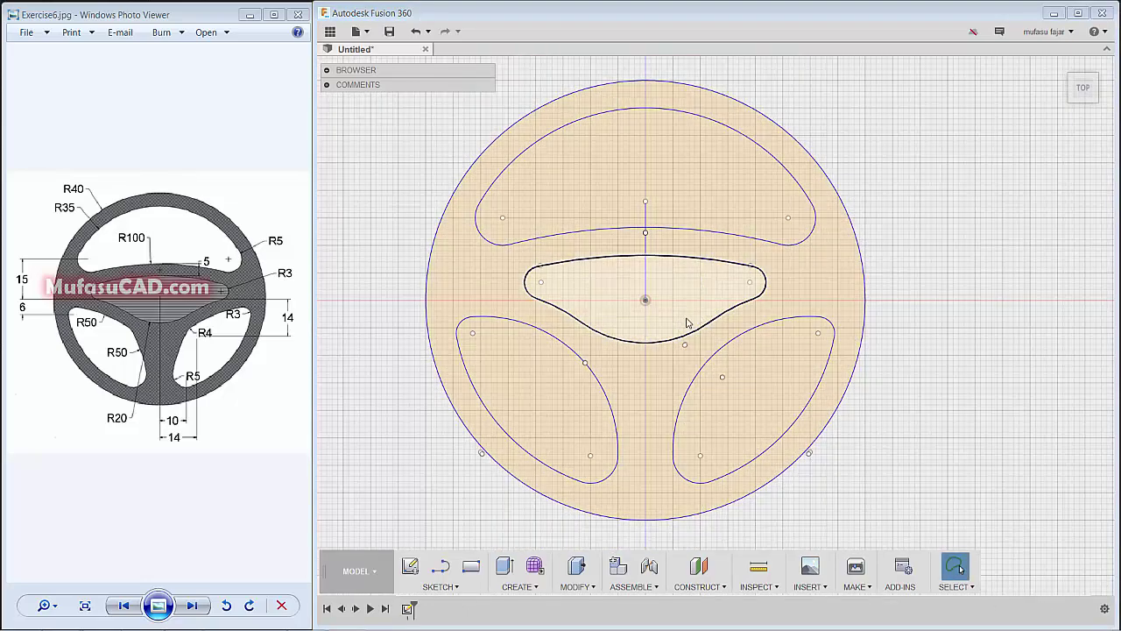
{"action": "scroll", "coordinate": [693, 299], "scroll_direction": "up", "scroll_amount": 1}
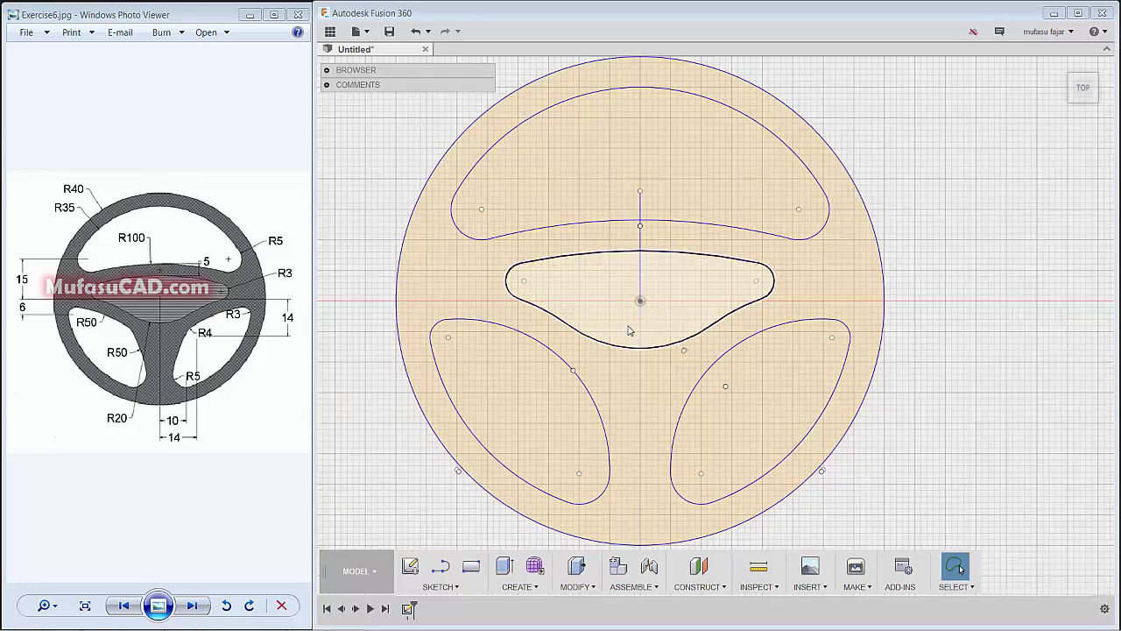
{"action": "middle_click_drag", "start_coordinate": [628, 330], "coordinate": [649, 302]}
{"action": "left_click", "coordinate": [704, 307]}
{"action": "left_click", "coordinate": [739, 456]}
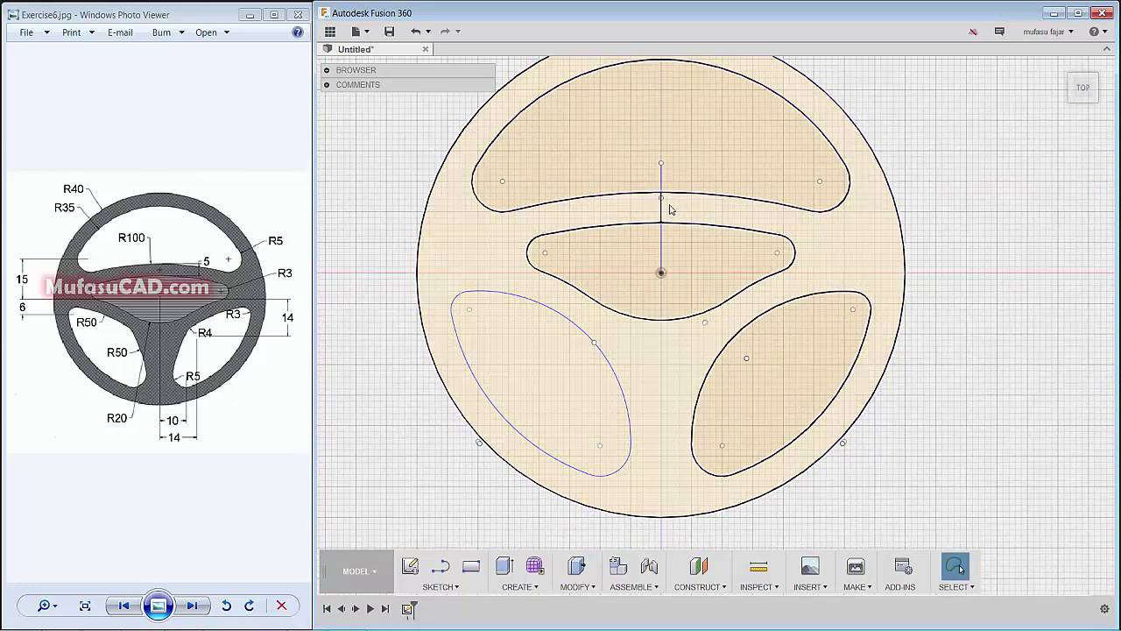
{"action": "scroll", "coordinate": [625, 216], "scroll_direction": "down", "scroll_amount": 1}
{"action": "scroll", "coordinate": [660, 236], "scroll_direction": "down", "scroll_amount": 4}
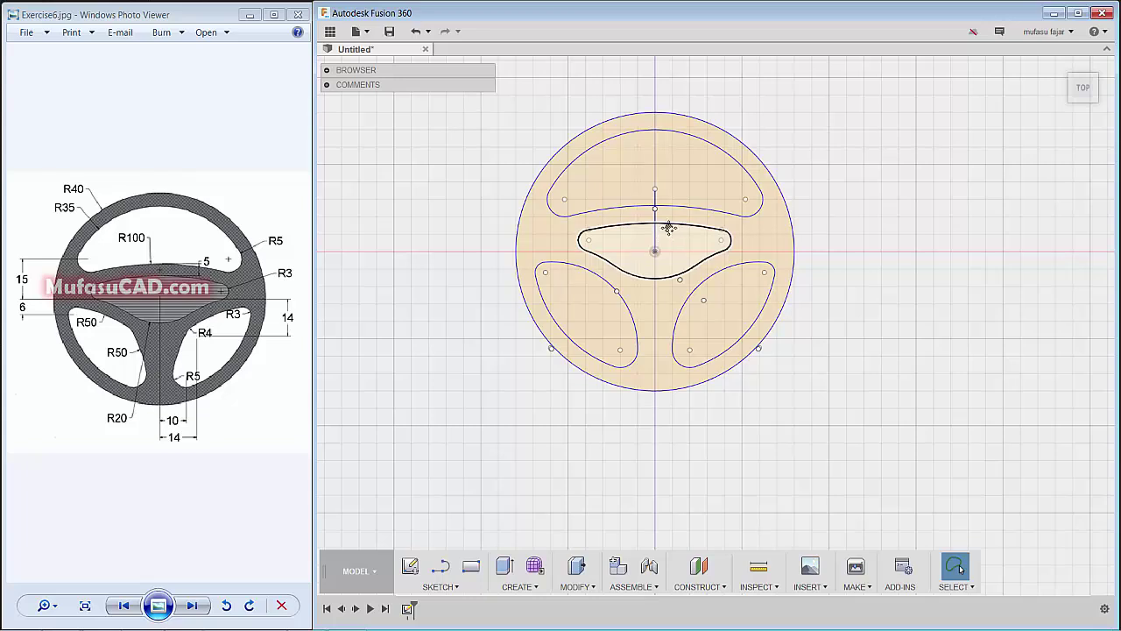
{"action": "middle_click_drag", "start_coordinate": [669, 228], "coordinate": [682, 283]}
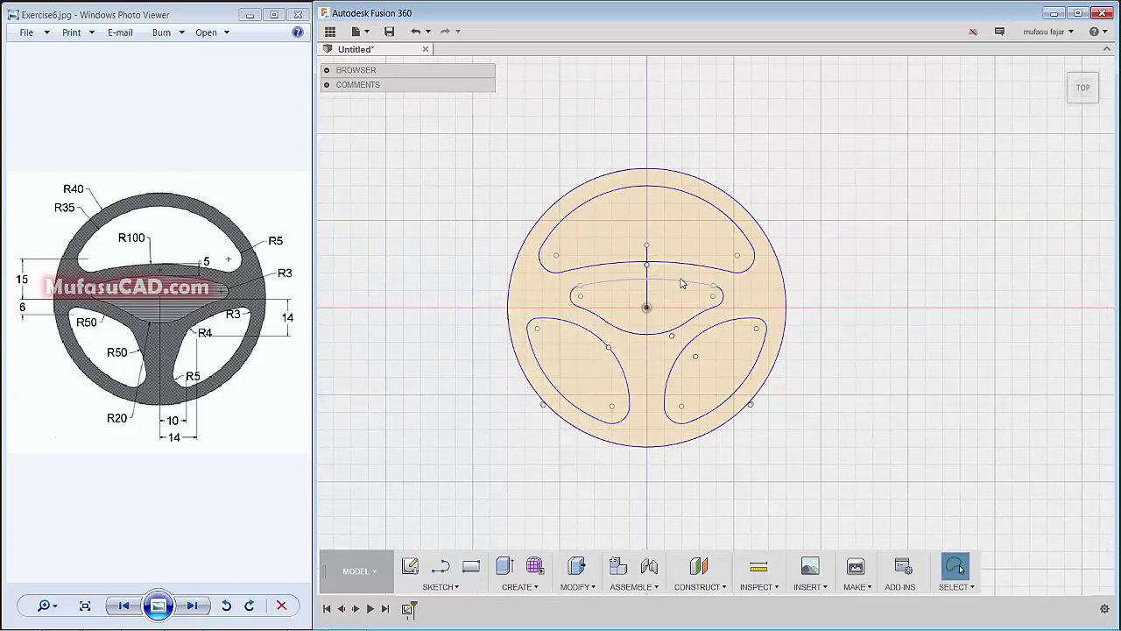